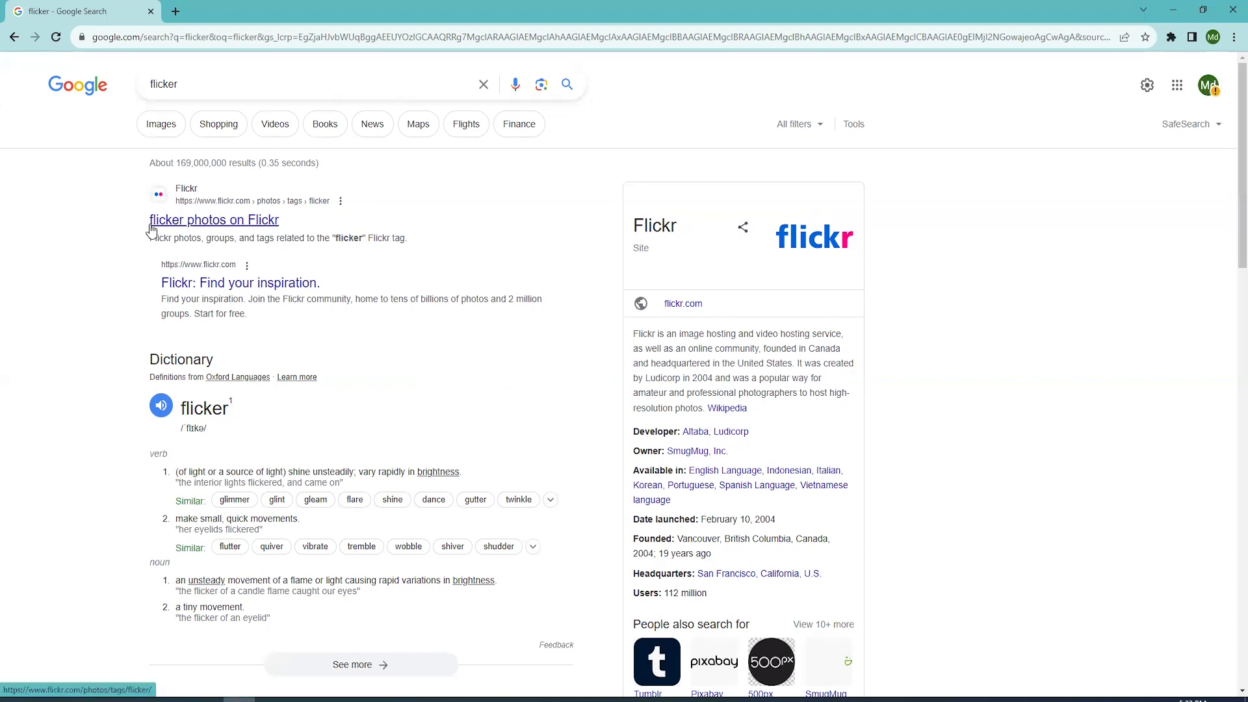
- Open the 'flicker' tag page and scroll through its tagged photo grid and back up
{"action": "left_click", "coordinate": [200, 226]}
{"action": "scroll", "coordinate": [109, 346], "scroll_direction": "down", "scroll_amount": 4}
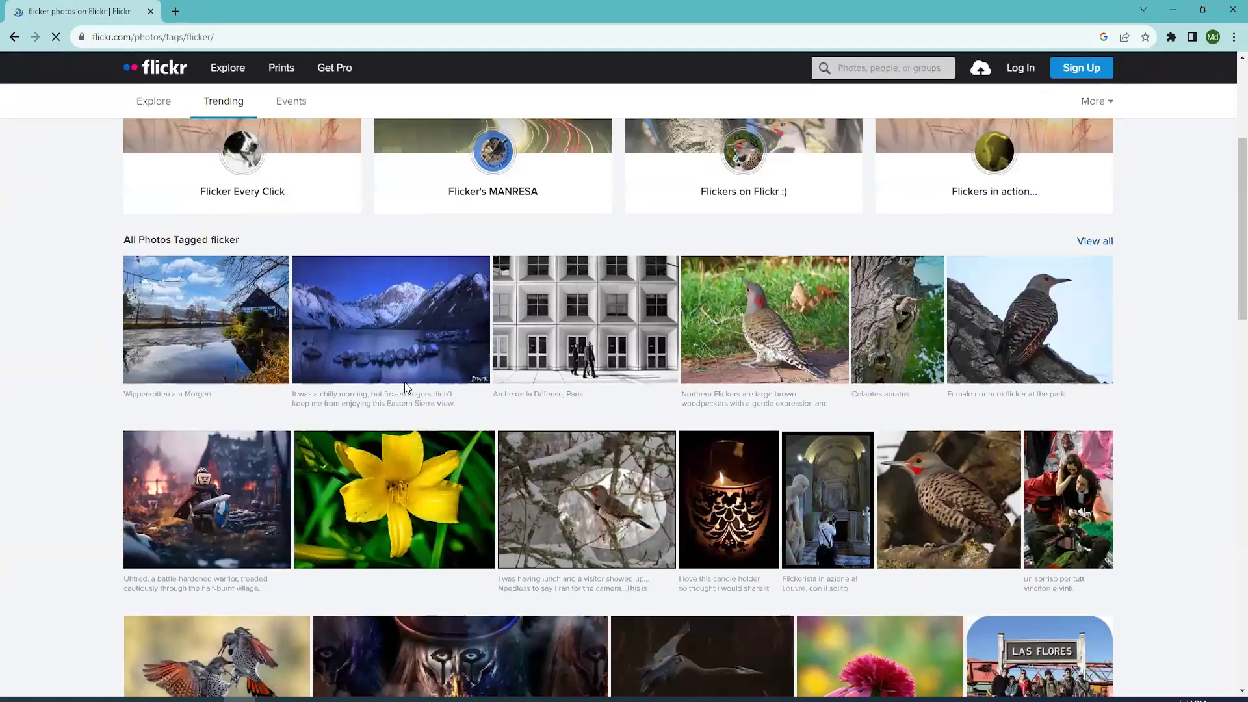
{"action": "scroll", "coordinate": [404, 388], "scroll_direction": "down", "scroll_amount": 2}
{"action": "scroll", "coordinate": [504, 386], "scroll_direction": "down", "scroll_amount": 2}
{"action": "scroll", "coordinate": [570, 431], "scroll_direction": "down", "scroll_amount": 6}
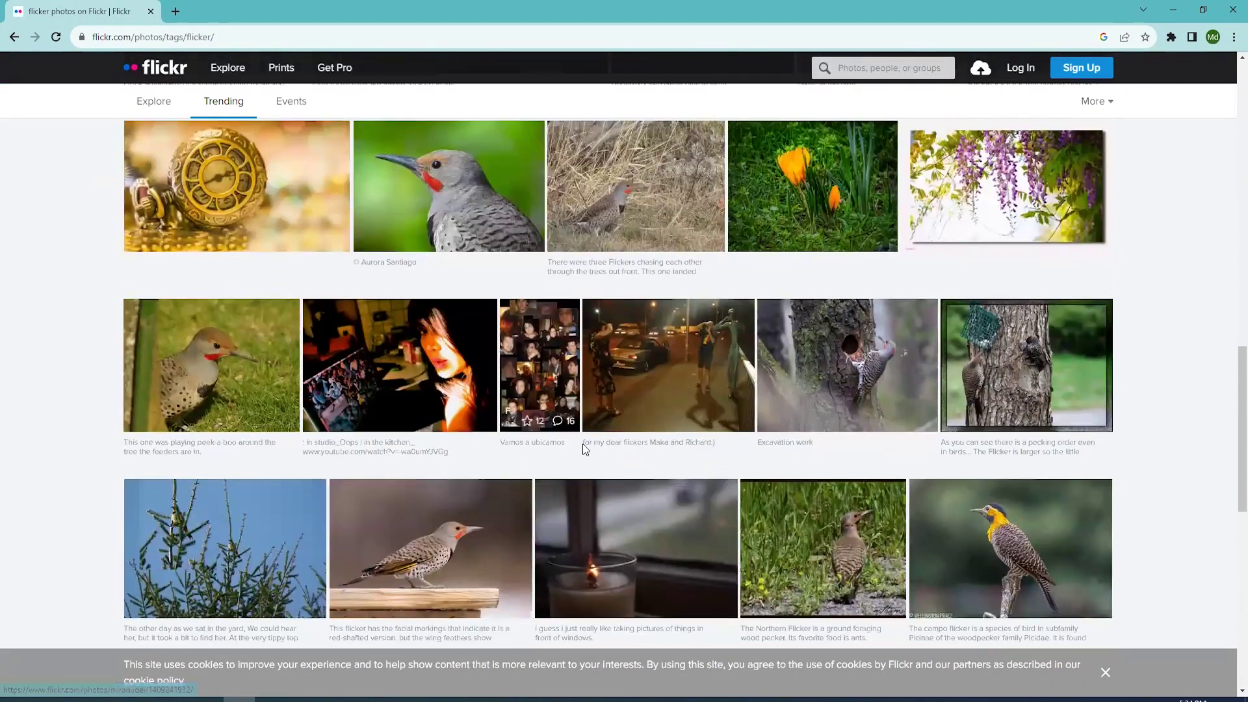
{"action": "scroll", "coordinate": [582, 444], "scroll_direction": "down", "scroll_amount": 4}
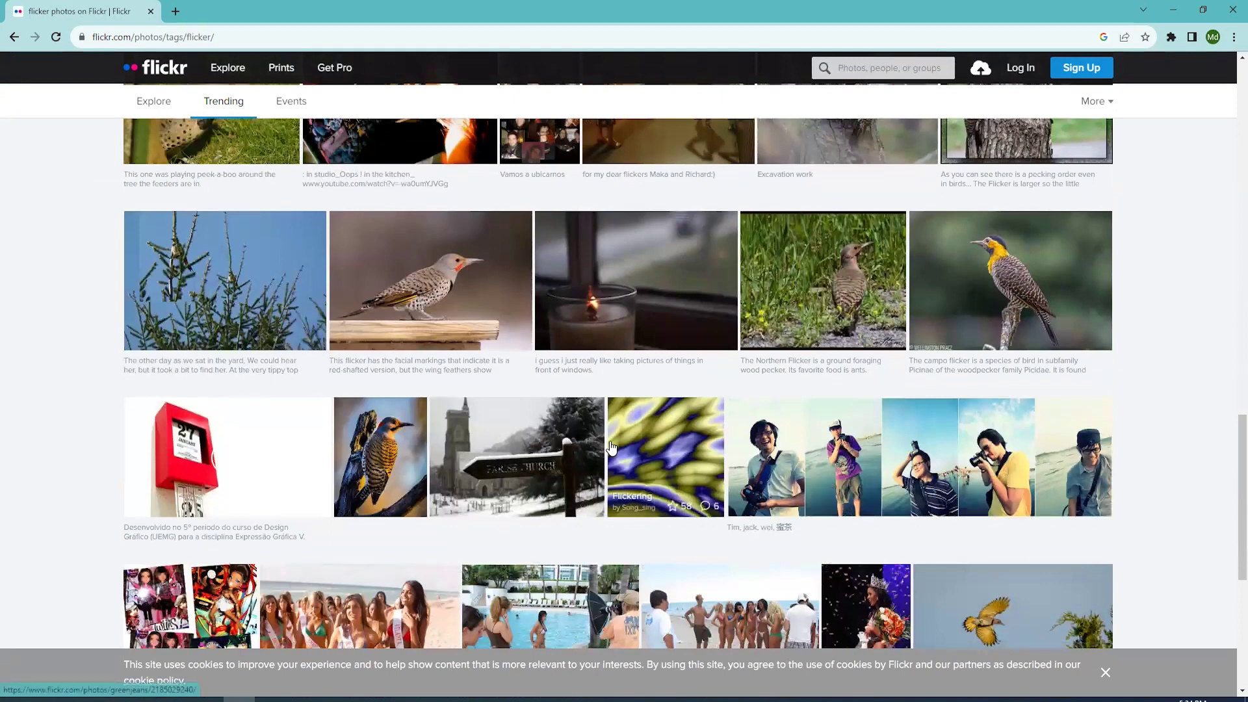
{"action": "scroll", "coordinate": [611, 447], "scroll_direction": "down", "scroll_amount": 3}
{"action": "scroll", "coordinate": [611, 447], "scroll_direction": "down", "scroll_amount": 3}
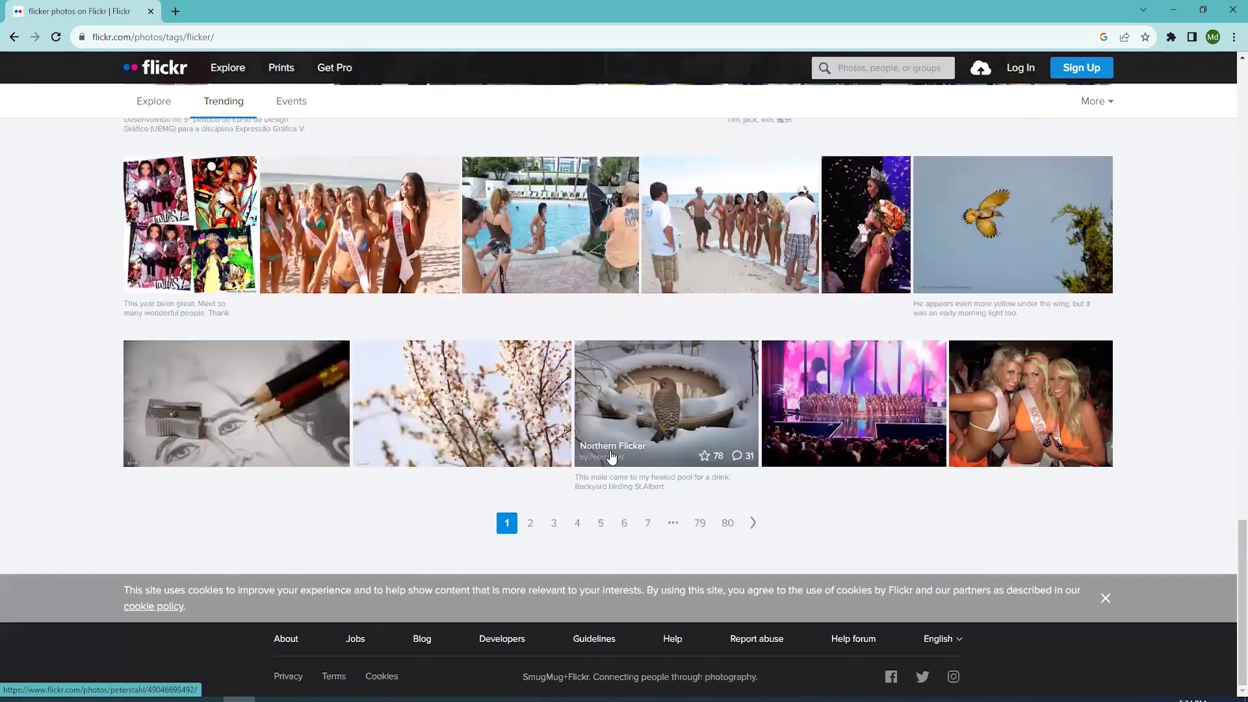
{"action": "scroll", "coordinate": [615, 448], "scroll_direction": "up", "scroll_amount": 16}
{"action": "scroll", "coordinate": [620, 426], "scroll_direction": "up", "scroll_amount": 6}
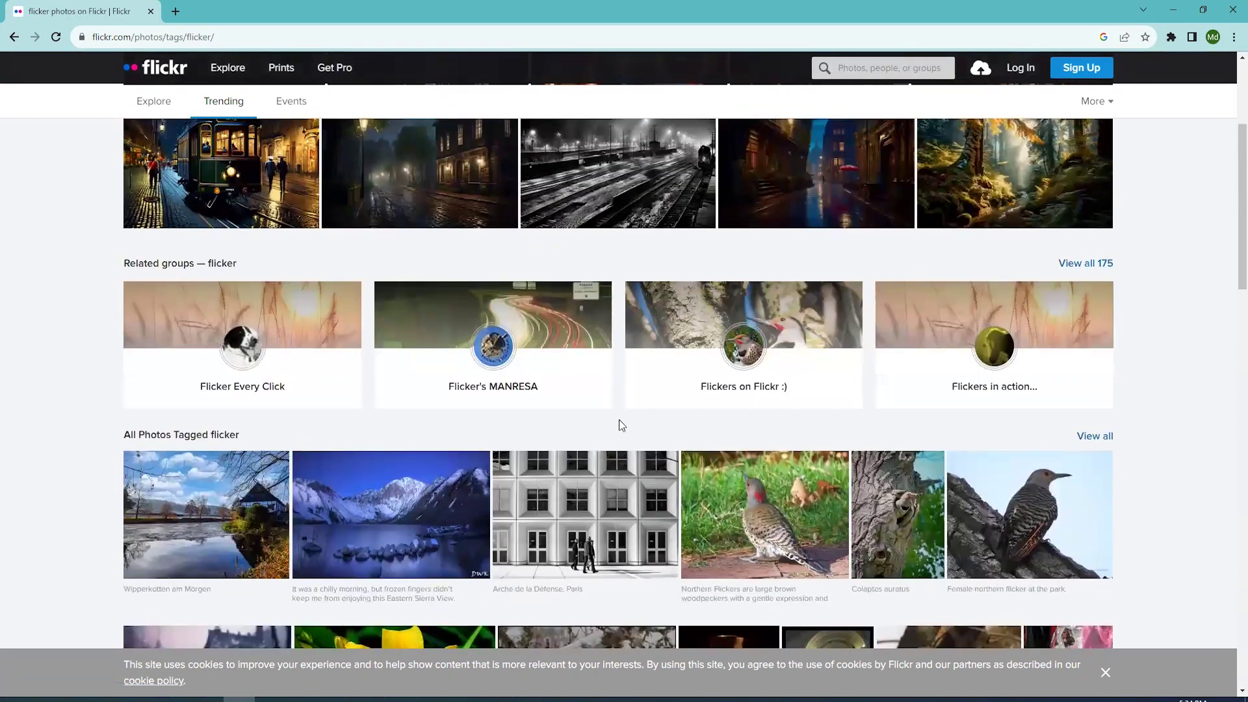
{"action": "scroll", "coordinate": [619, 424], "scroll_direction": "up", "scroll_amount": 4}
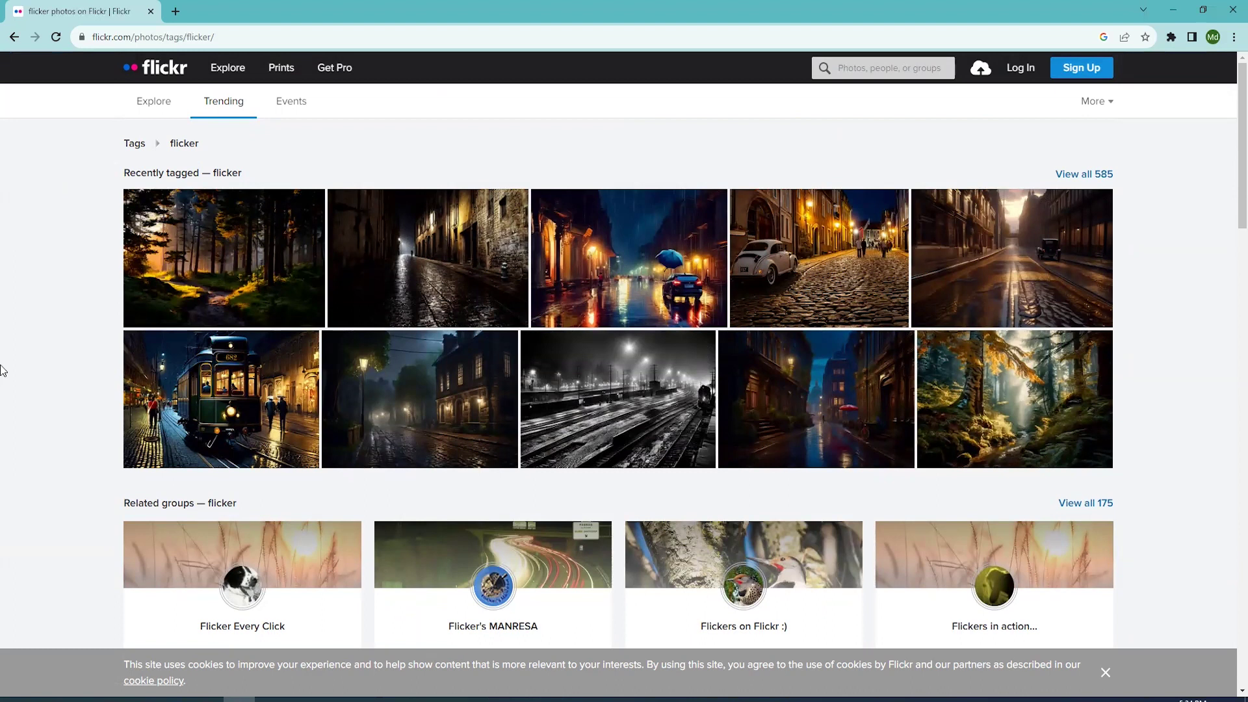
- Start sign-up and enter the first name, last name, age 28 and e-mail address
{"action": "left_click", "coordinate": [1081, 68]}
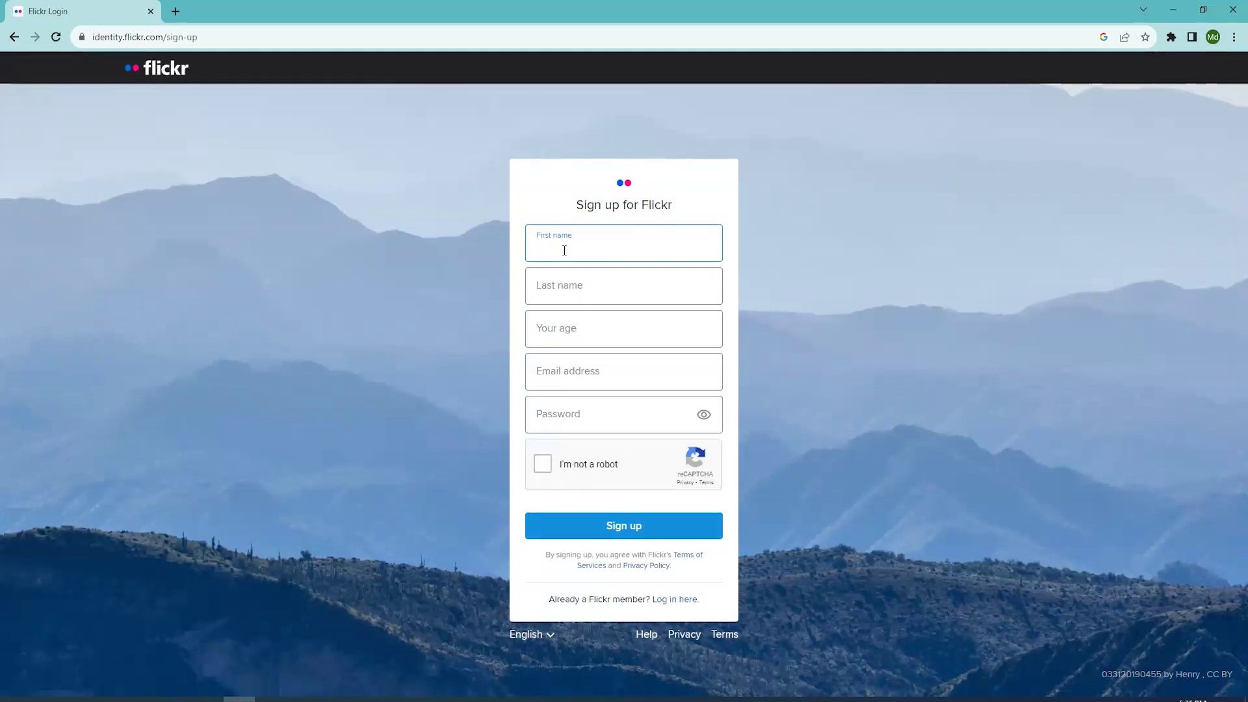
{"action": "key", "text": "Tab"}
{"action": "key", "text": "Tab"}
{"action": "key", "text": "Tab"}
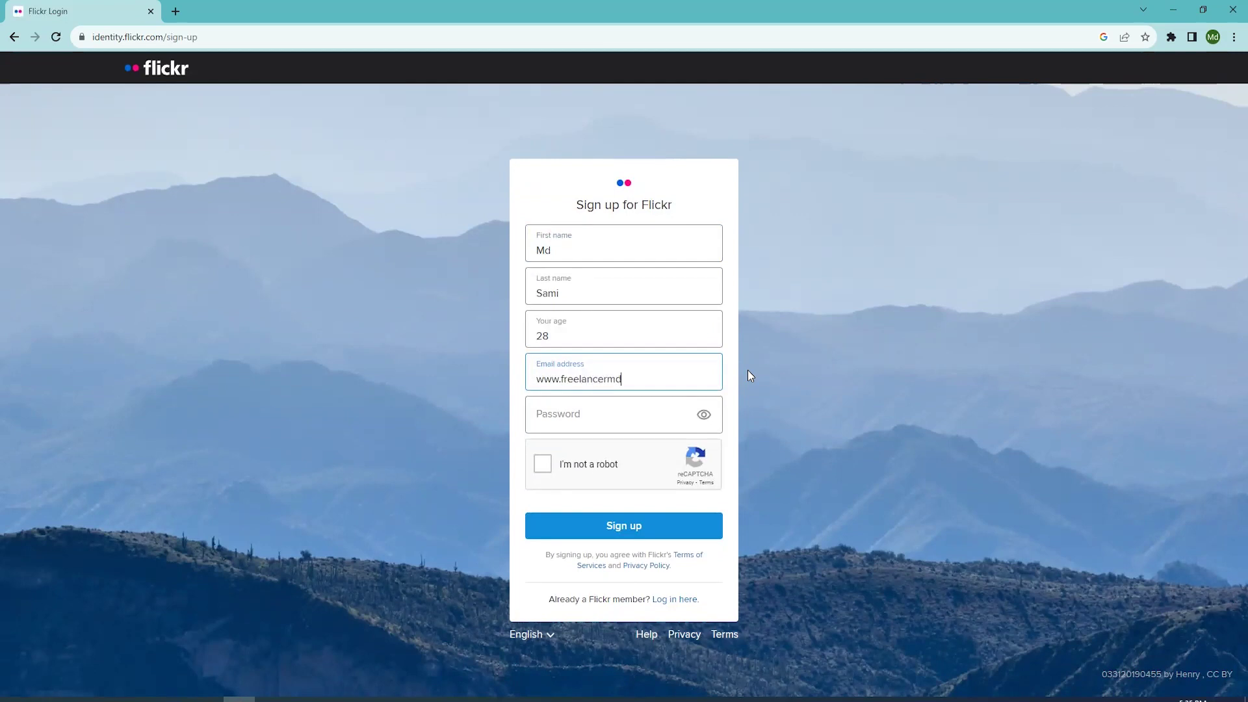
{"action": "key", "text": "Tab"}
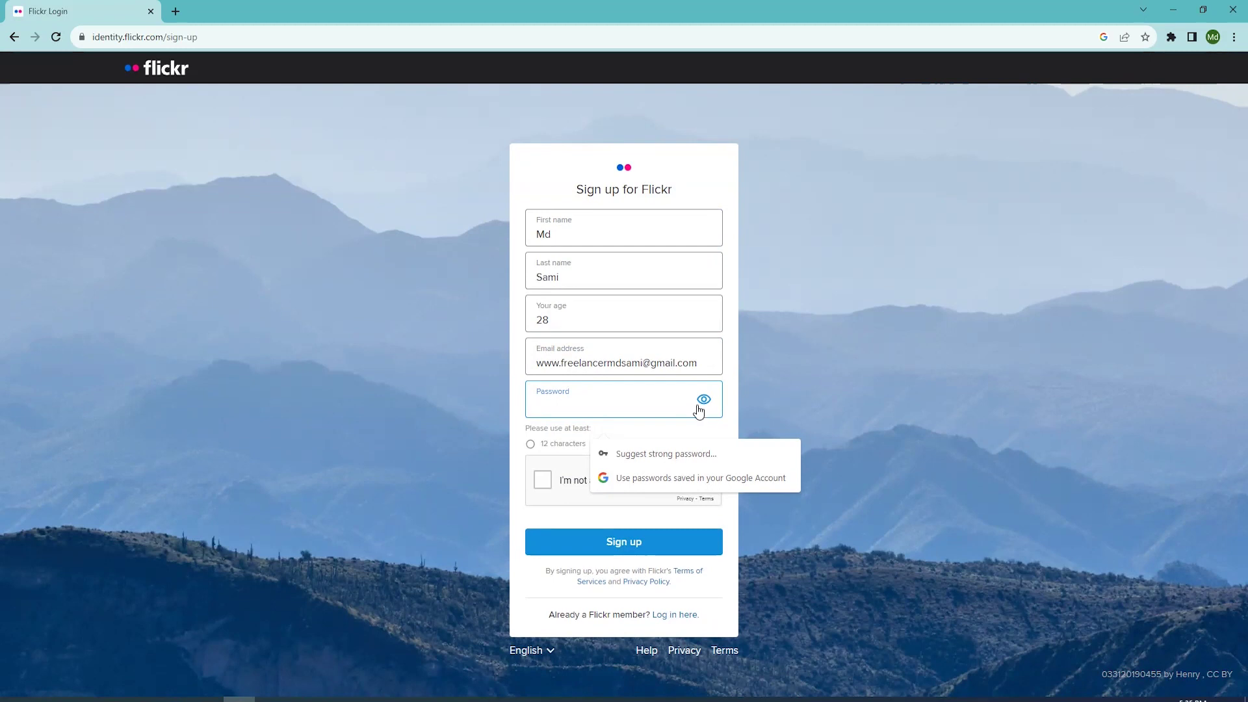
- Enter the account password, retyping it once, and submit the sign-up form
{"action": "left_click", "coordinate": [564, 400]}
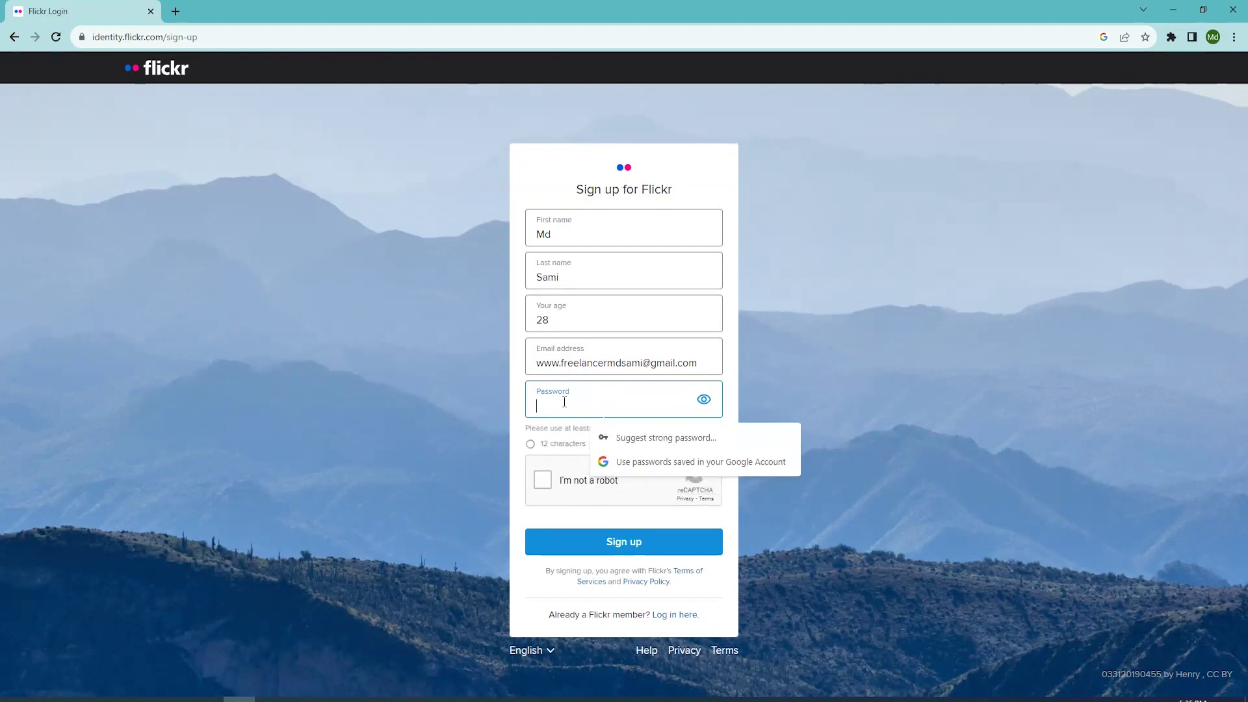
{"action": "left_click", "coordinate": [704, 399]}
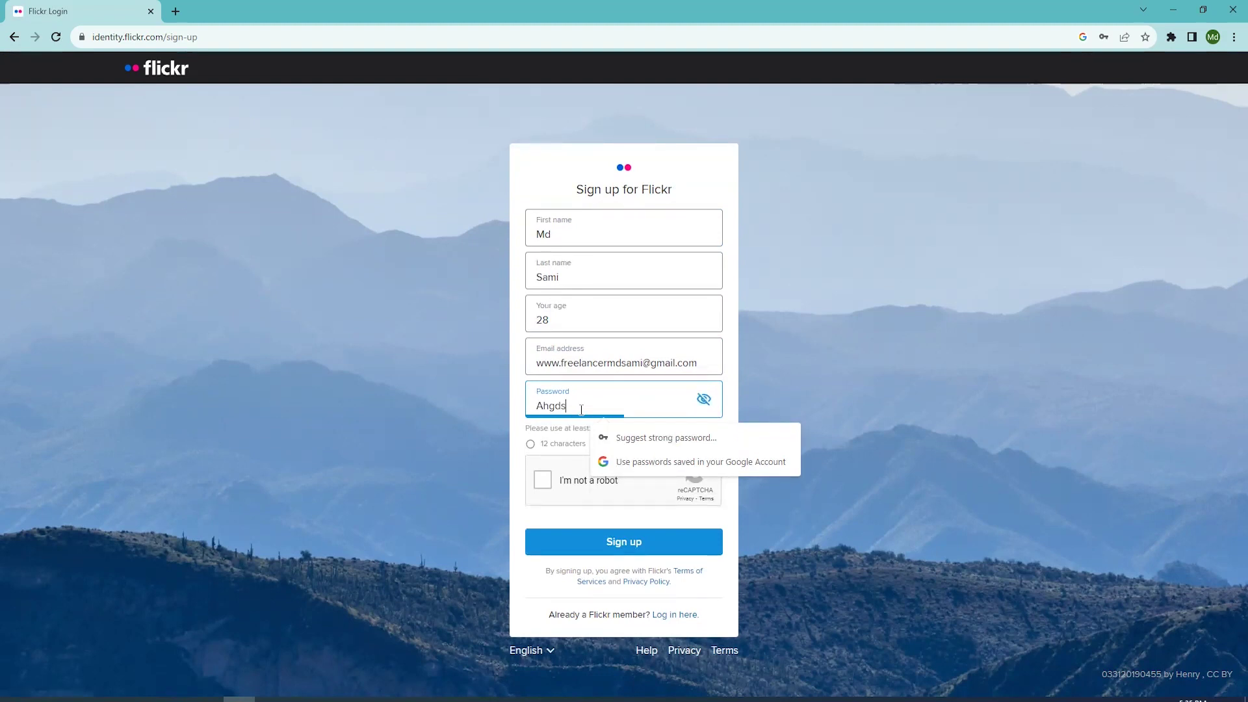
{"action": "left_click_drag", "start_coordinate": [627, 406], "coordinate": [383, 410]}
{"action": "key", "text": "BackSpace"}
{"action": "left_click", "coordinate": [704, 399]}
{"action": "type", "text": "•••••••••••••••"}
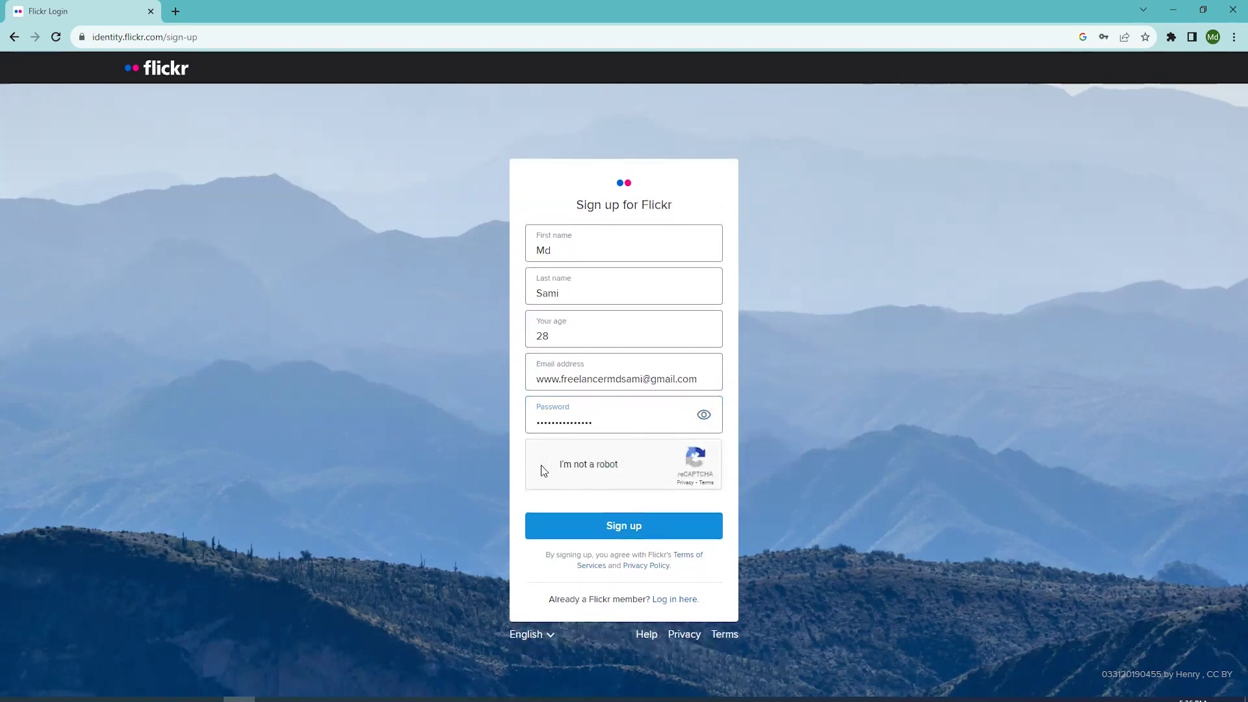
{"action": "left_click", "coordinate": [650, 529]}
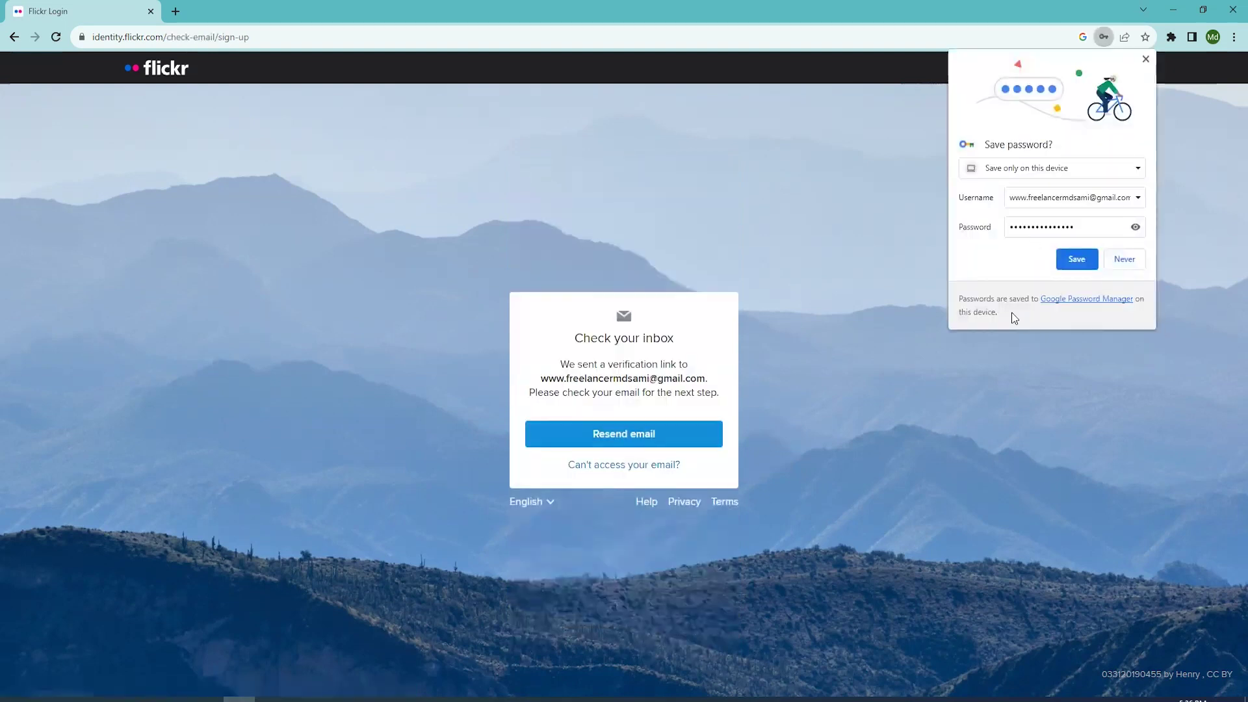
- Decline saving the password and confirm the account via the verification e-mail in Gmail
{"action": "left_click", "coordinate": [1120, 258]}
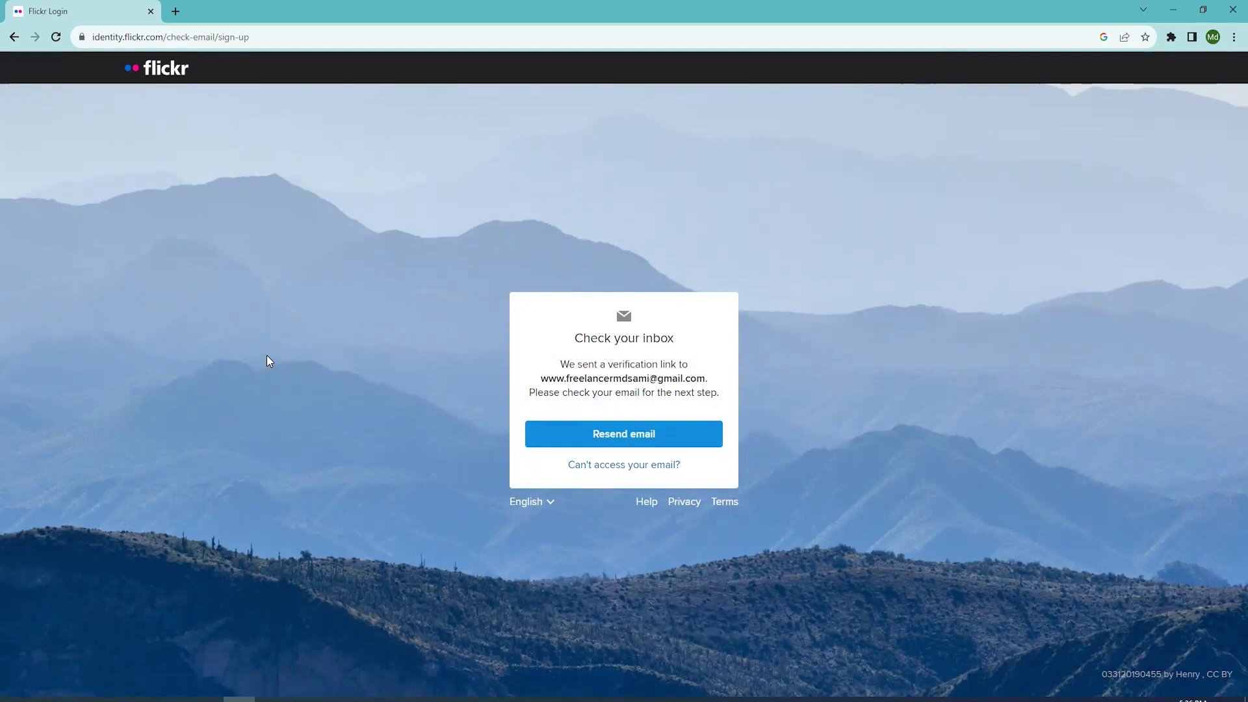
{"action": "left_click", "coordinate": [176, 11]}
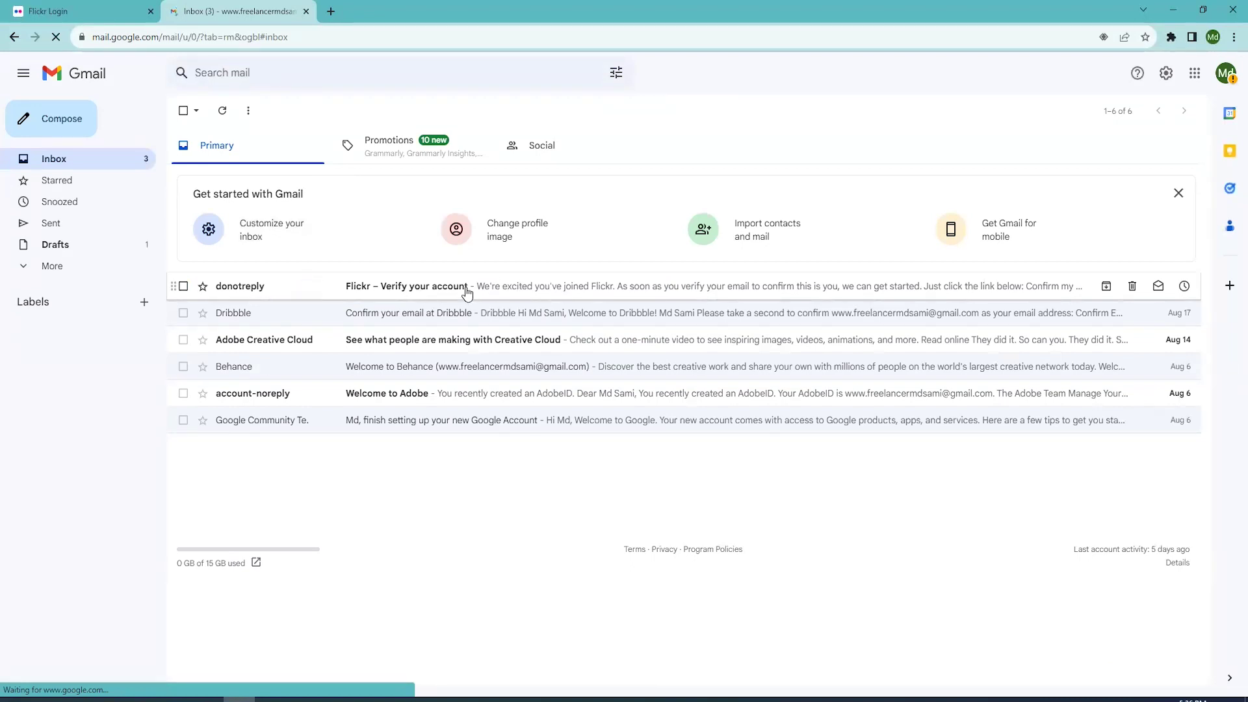
{"action": "left_click", "coordinate": [467, 289]}
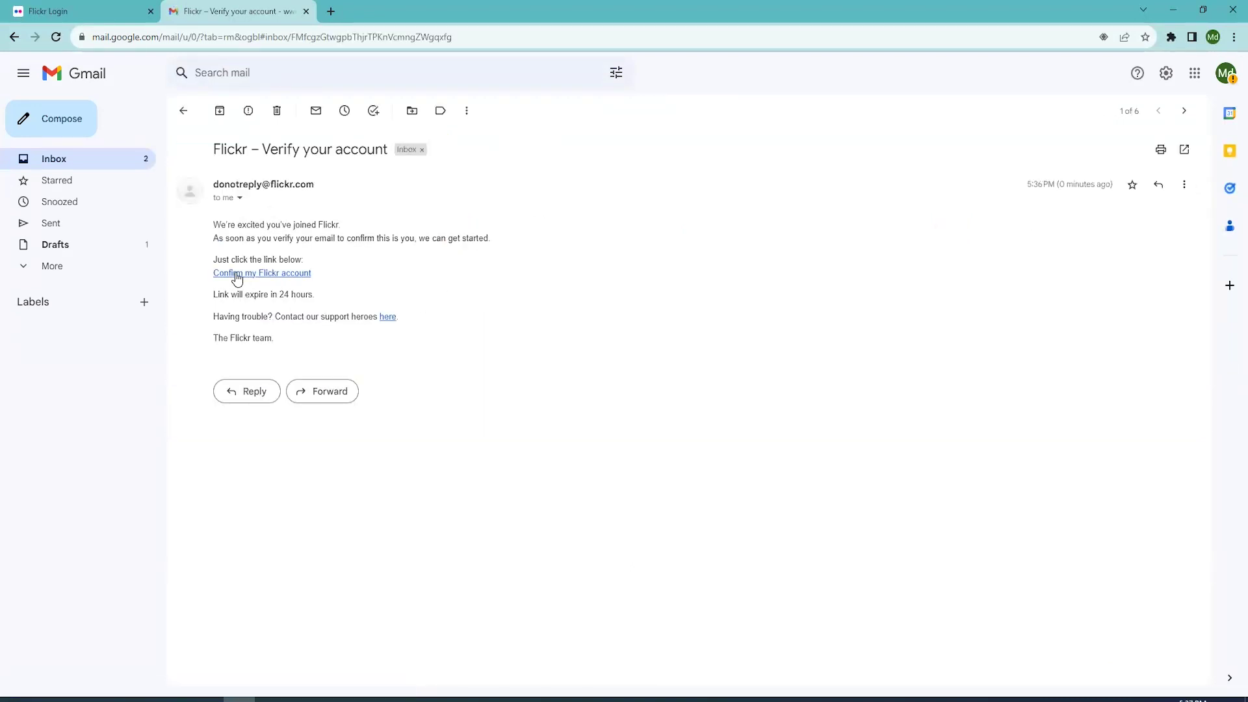
{"action": "left_click", "coordinate": [290, 274]}
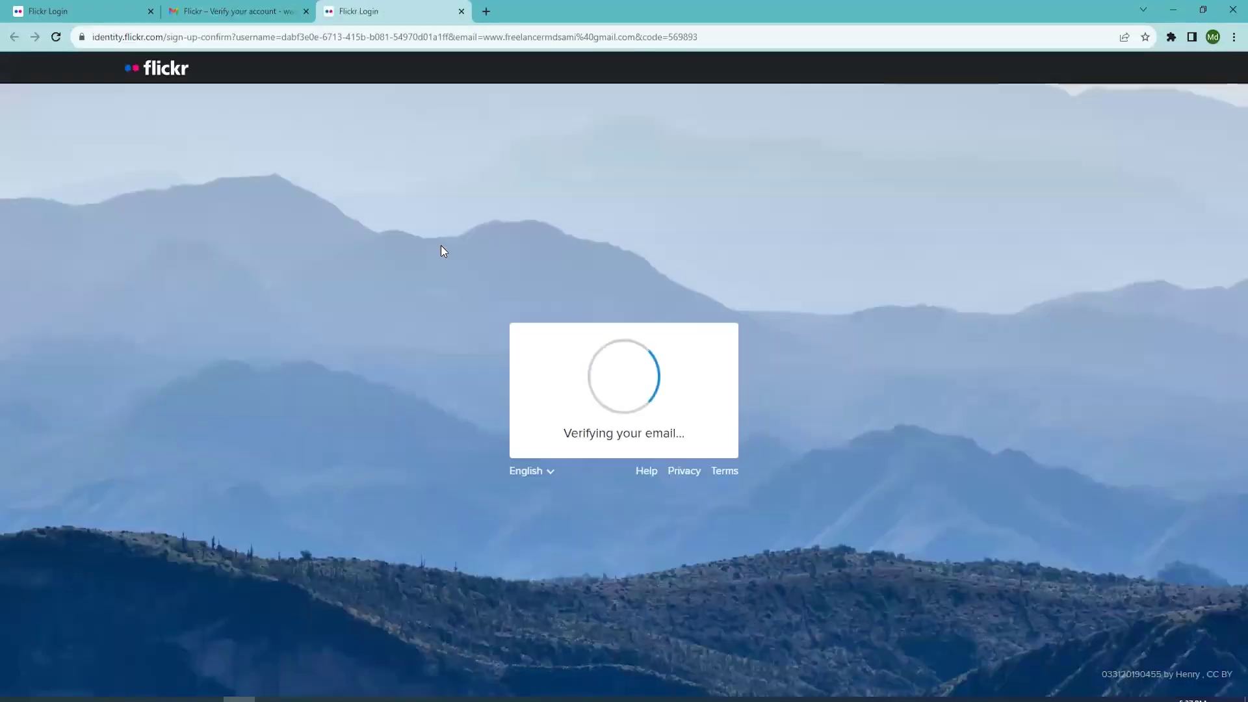
{"action": "left_click", "coordinate": [628, 438]}
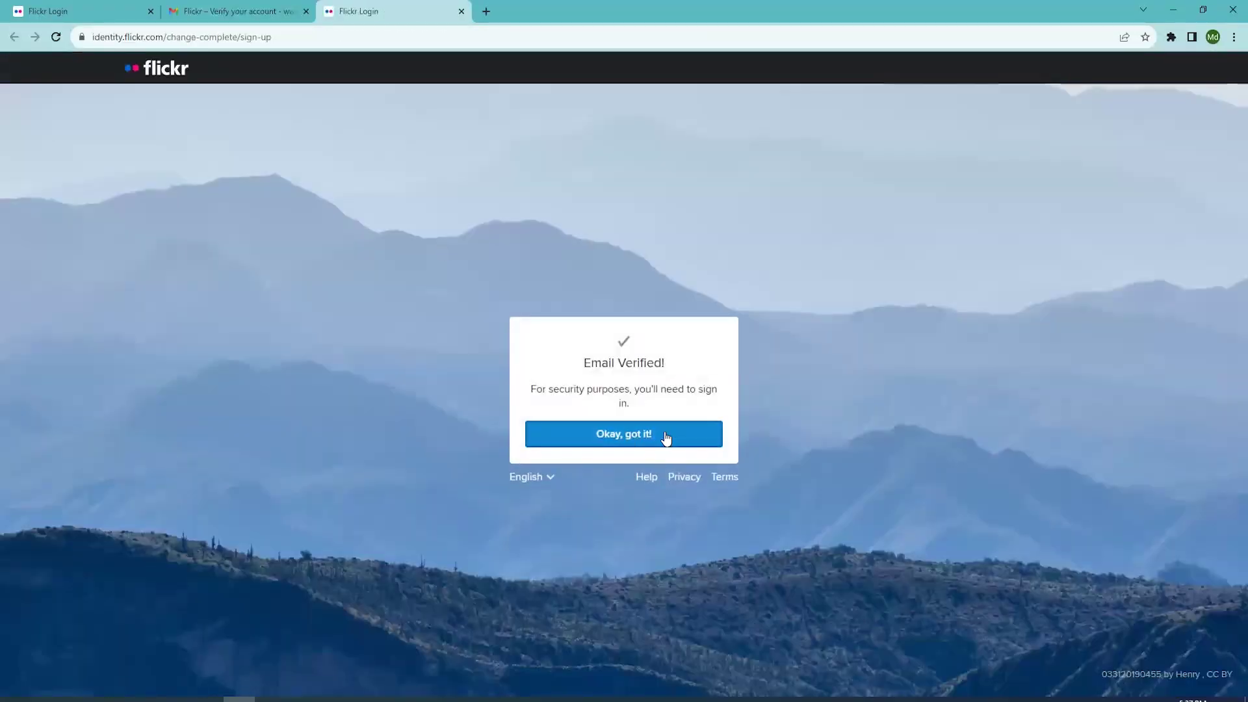
- Sign in to the newly verified account with its password
{"action": "left_click", "coordinate": [575, 398]}
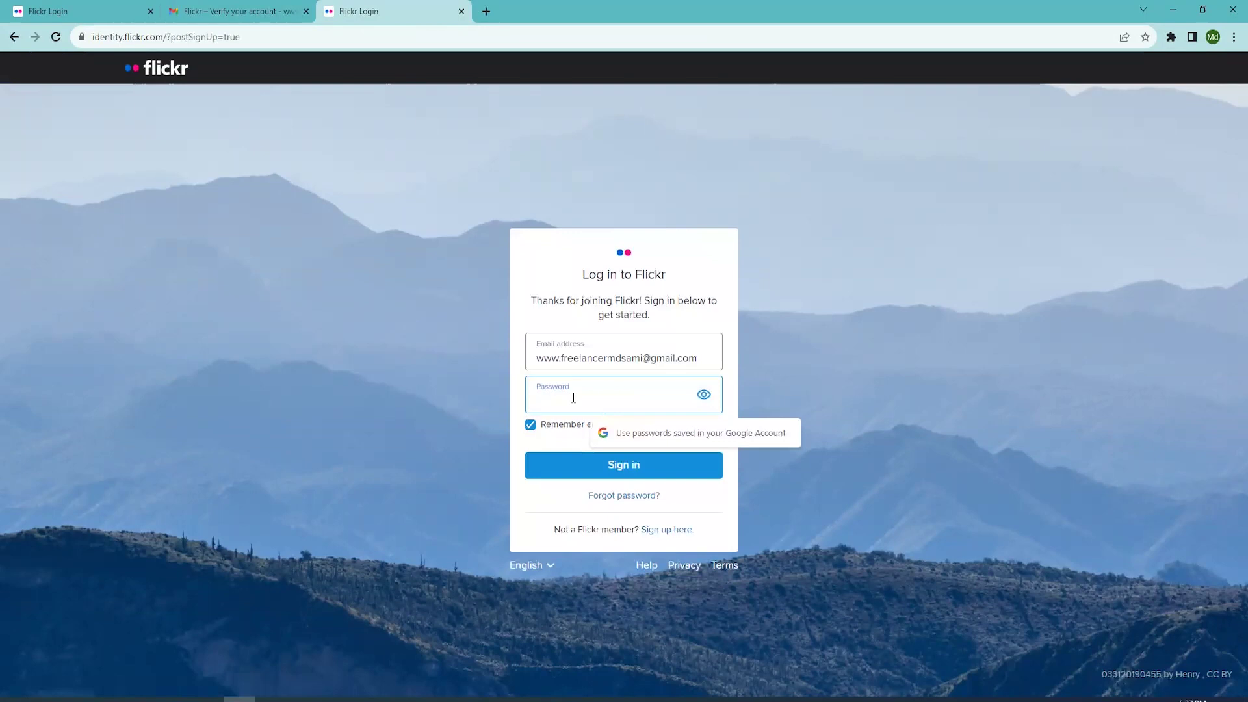
{"action": "type", "text": "•••••••••••"}
{"action": "key", "text": "Return"}
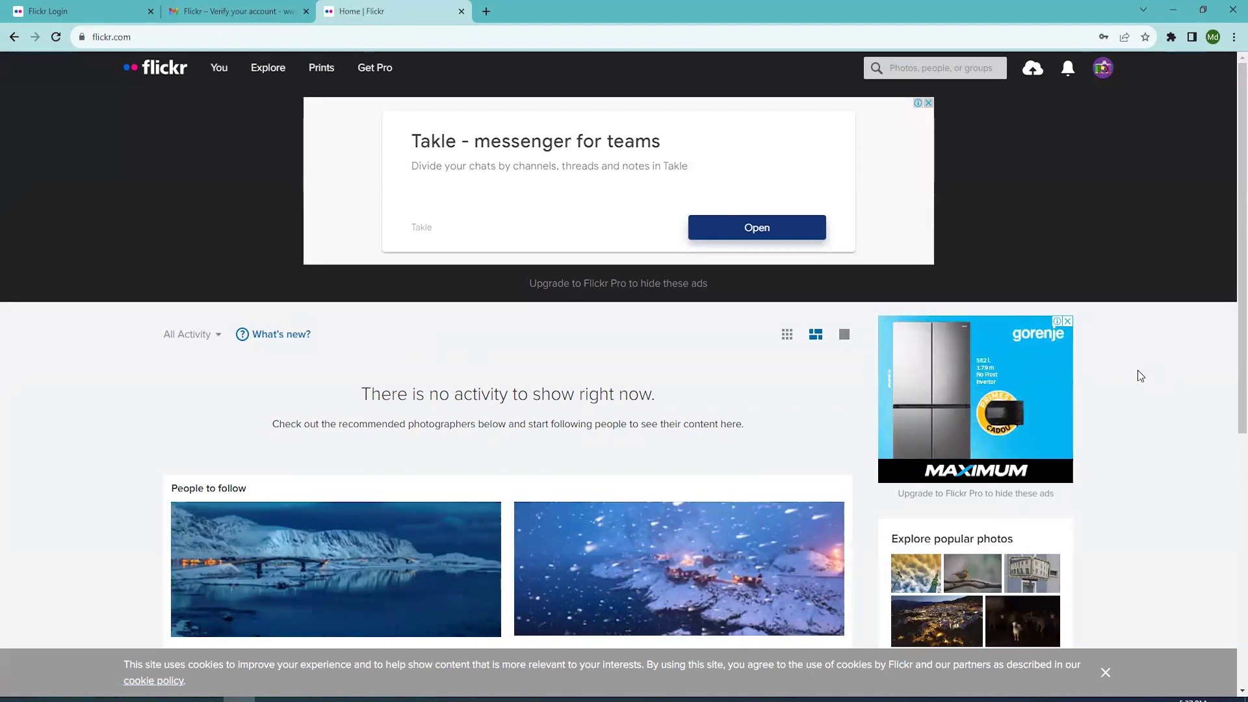
- Upload image 9 from Online Class > L File publicly to the photostream
{"action": "left_click", "coordinate": [1102, 68]}
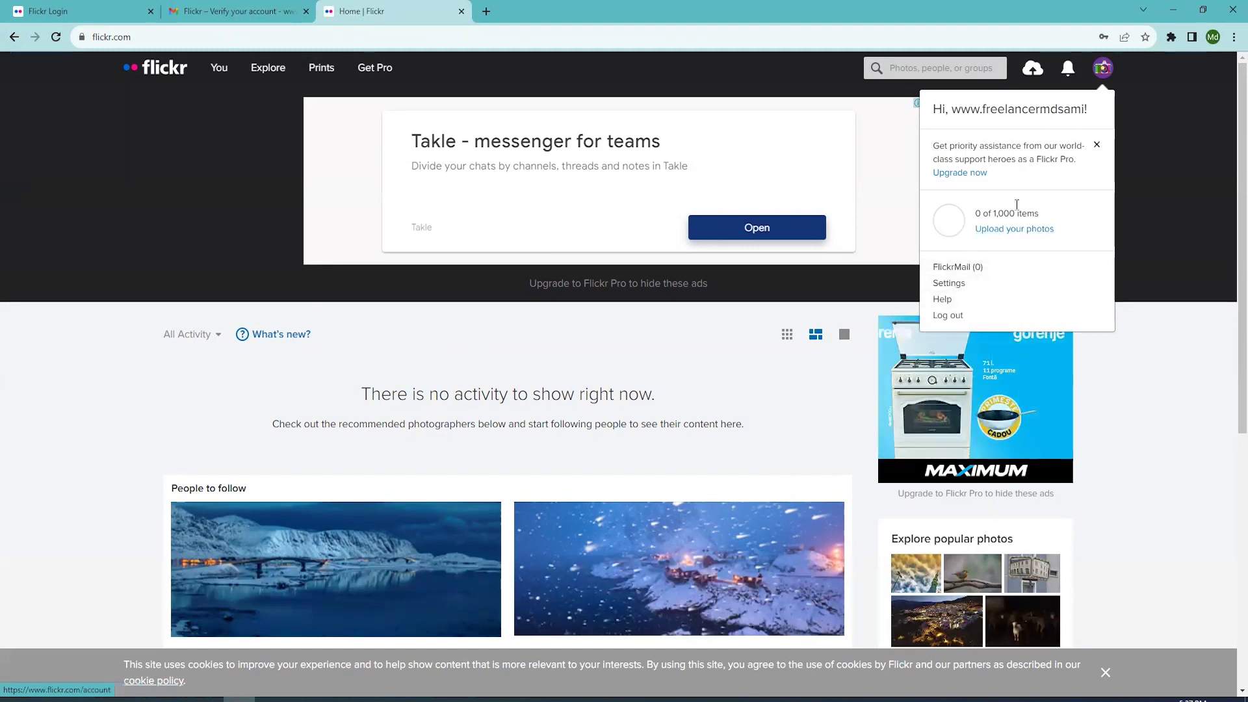
{"action": "left_click", "coordinate": [1008, 230]}
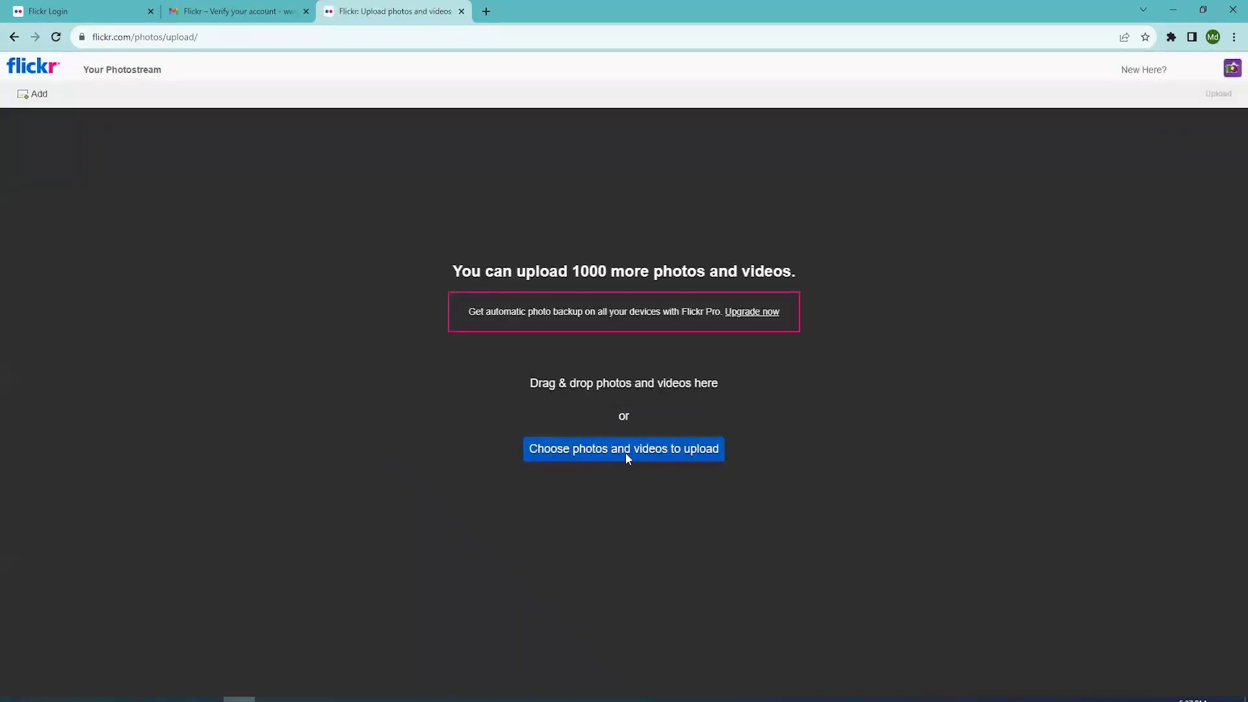
{"action": "left_click", "coordinate": [654, 451]}
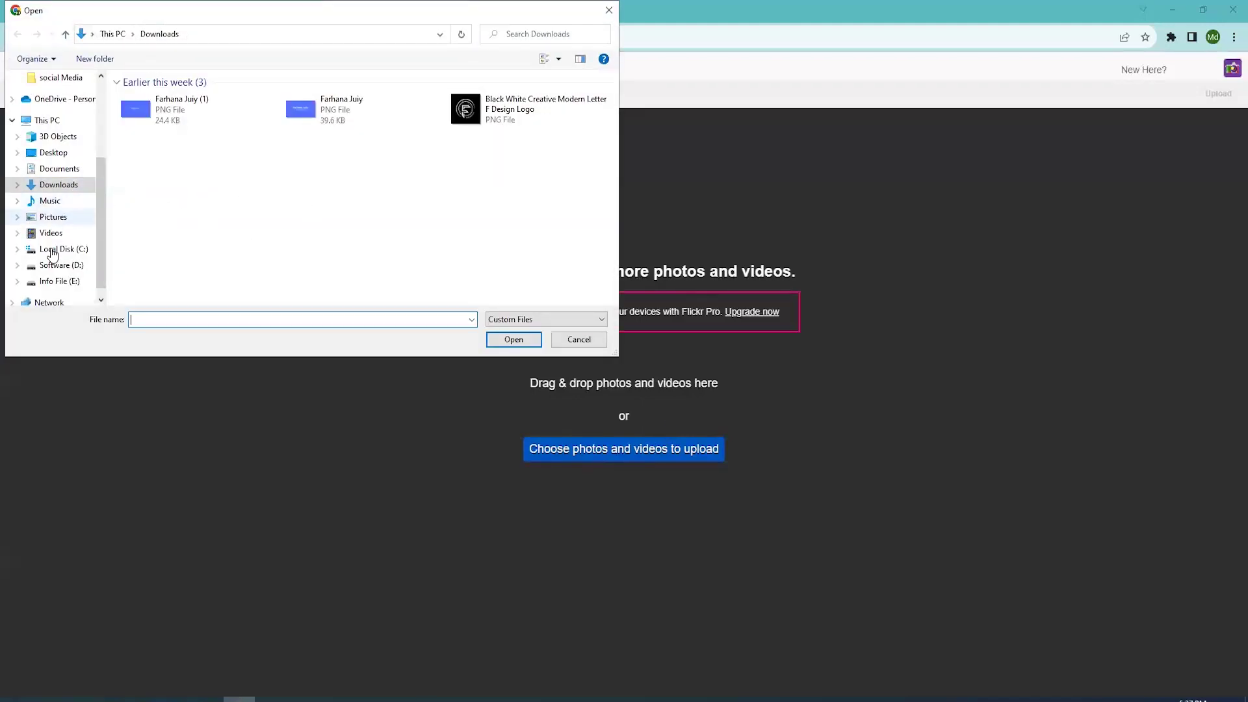
{"action": "left_click", "coordinate": [59, 281]}
{"action": "double_click", "coordinate": [365, 107]}
{"action": "double_click", "coordinate": [165, 114]}
{"action": "key", "text": "BackSpace"}
{"action": "double_click", "coordinate": [169, 126]}
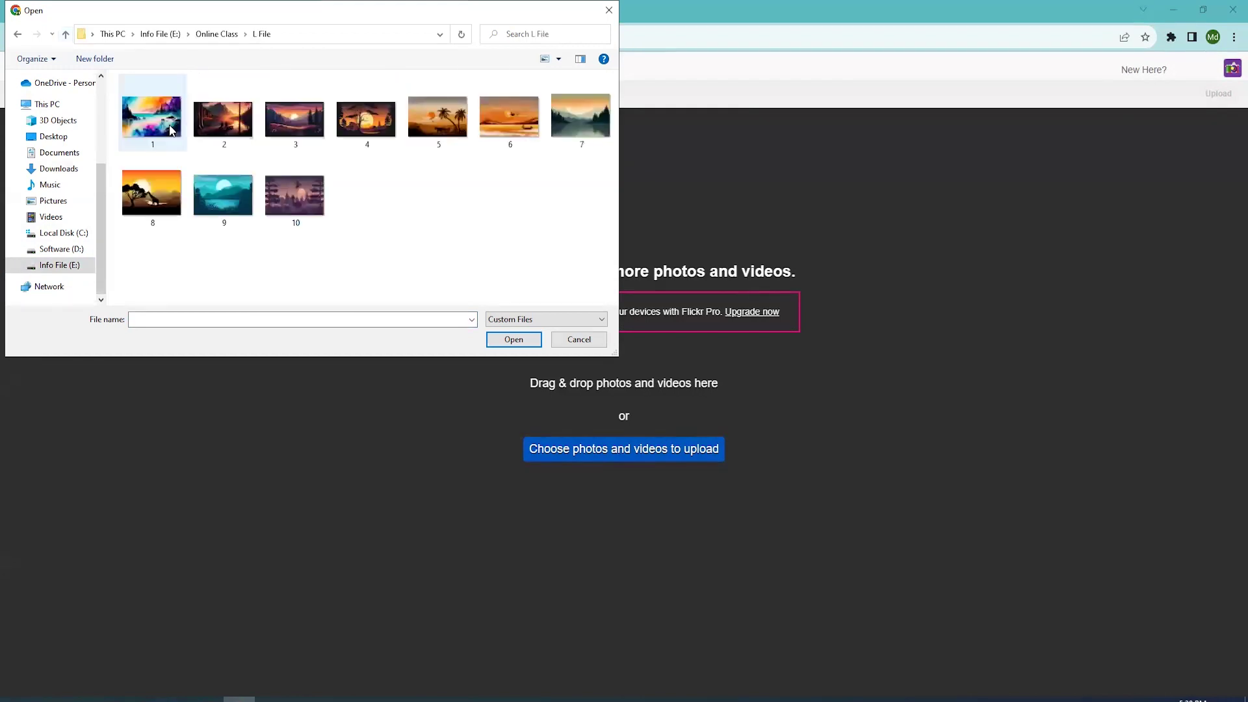
{"action": "double_click", "coordinate": [218, 204]}
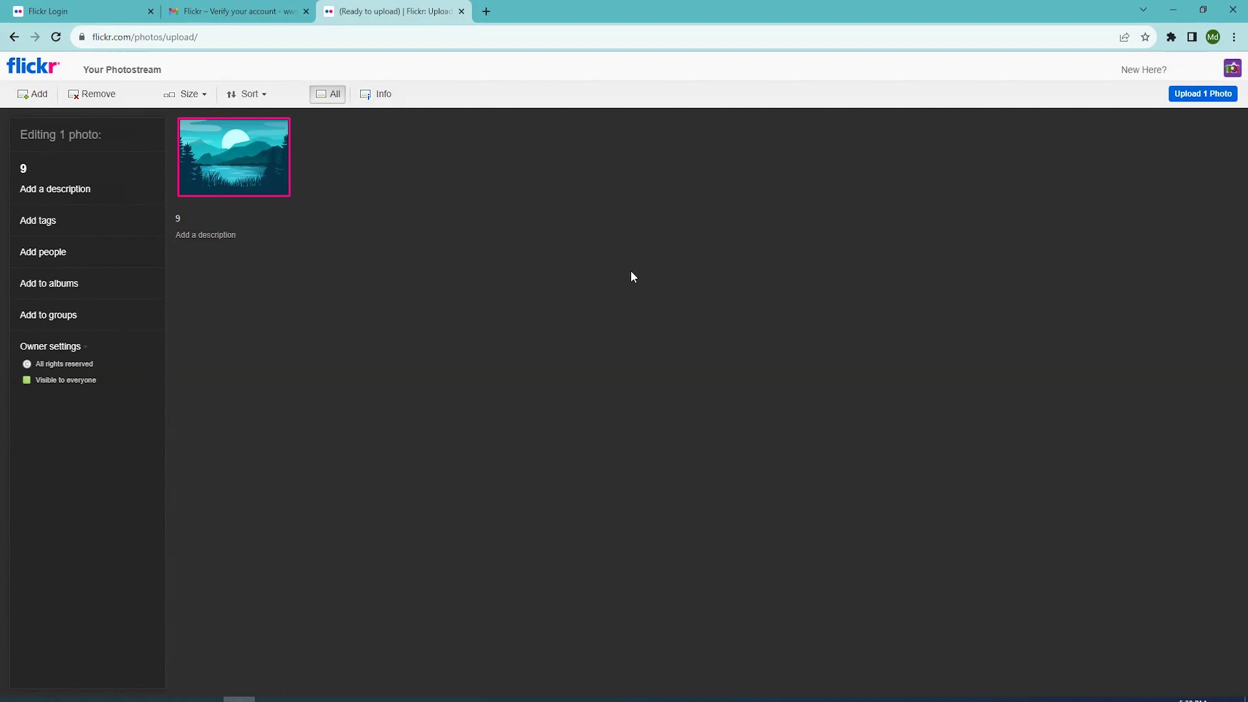
{"action": "left_click", "coordinate": [1208, 95]}
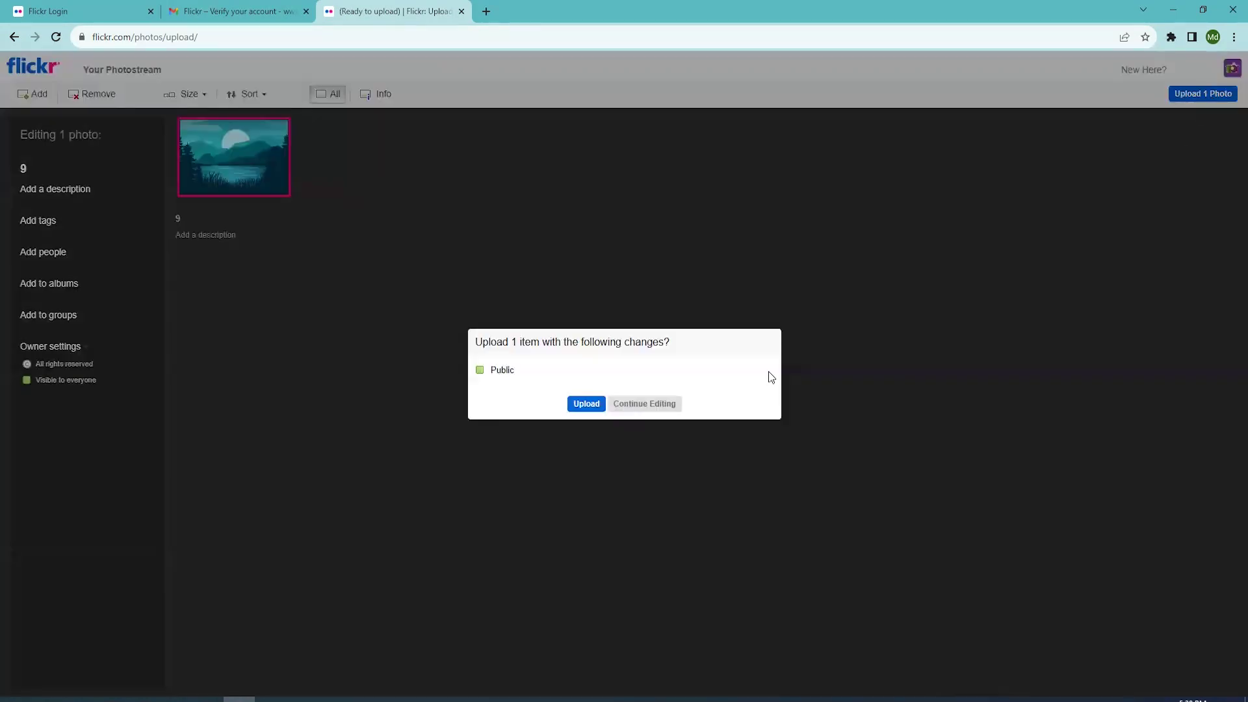
{"action": "left_click", "coordinate": [585, 402]}
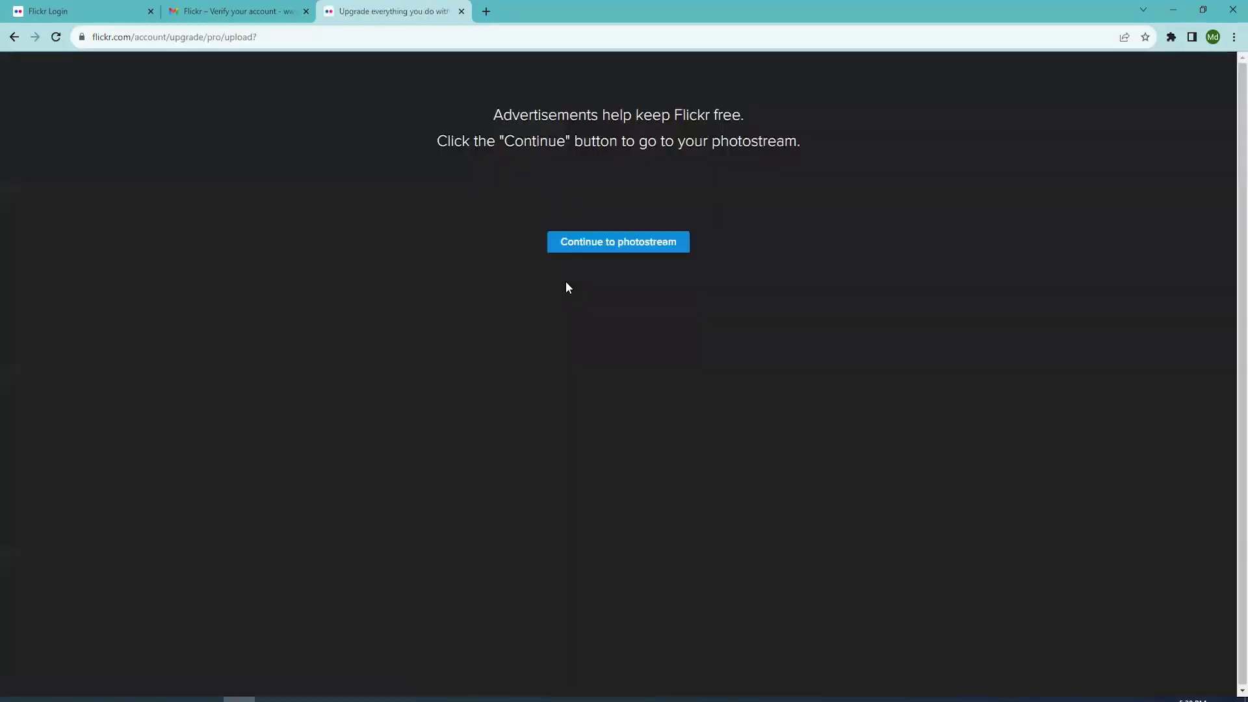
- Set the lake photo as the profile picture, zoomed fully out to show the whole scene
{"action": "left_click", "coordinate": [652, 308]}
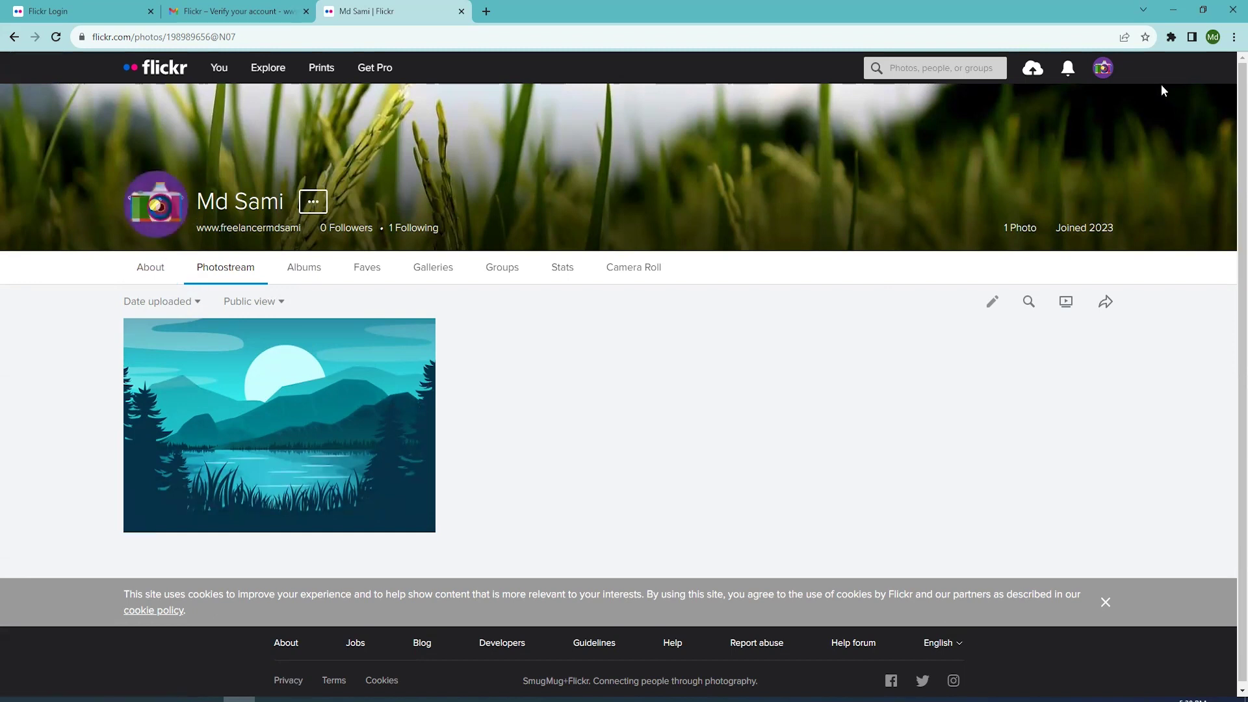
{"action": "left_click", "coordinate": [1103, 72]}
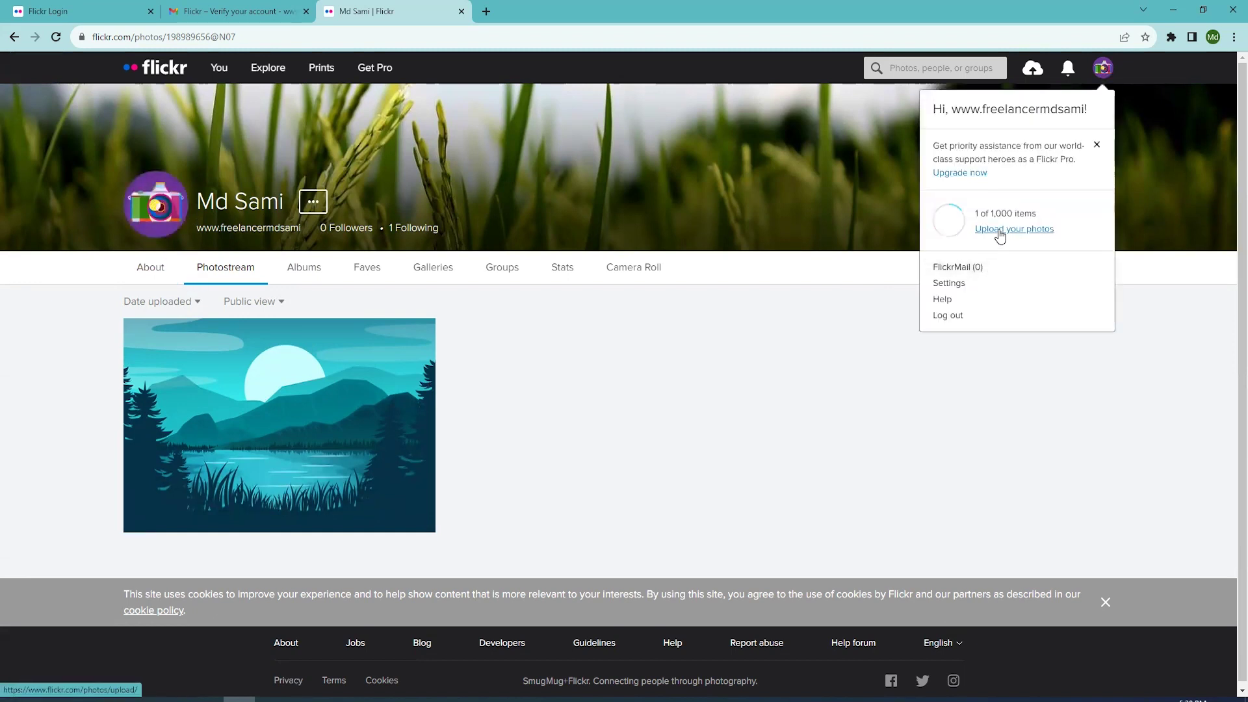
{"action": "left_click", "coordinate": [749, 373]}
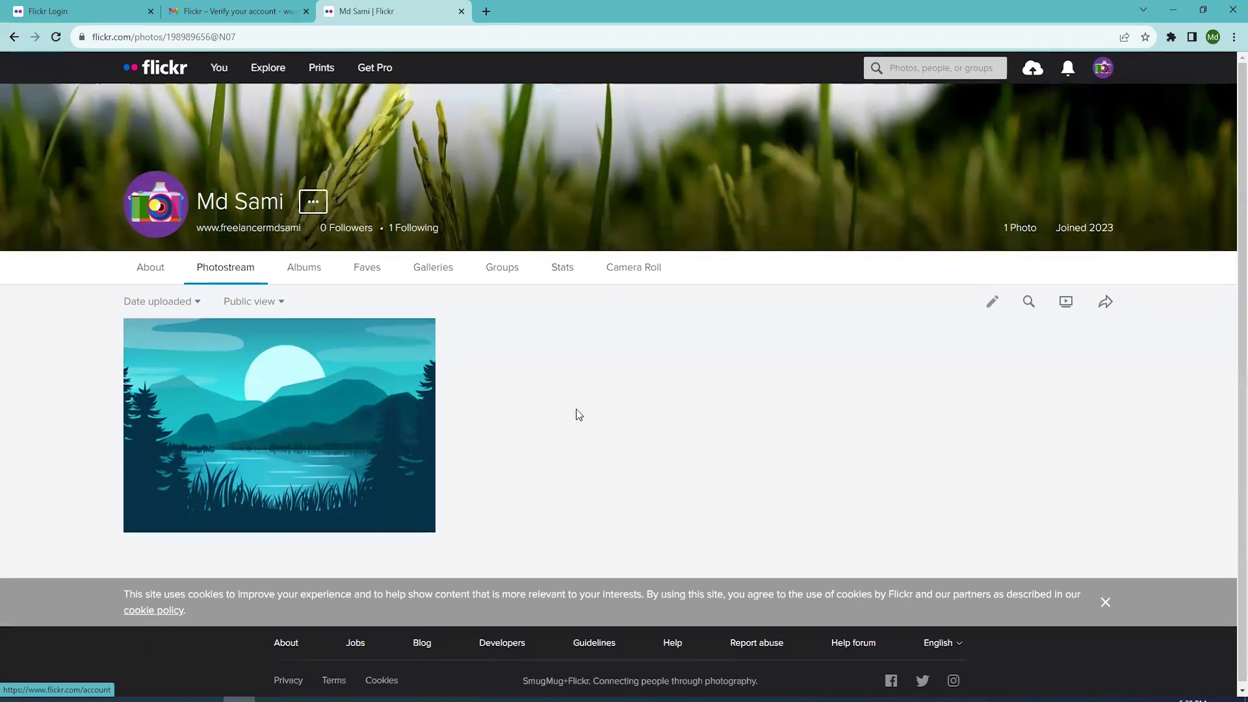
{"action": "left_click", "coordinate": [161, 206]}
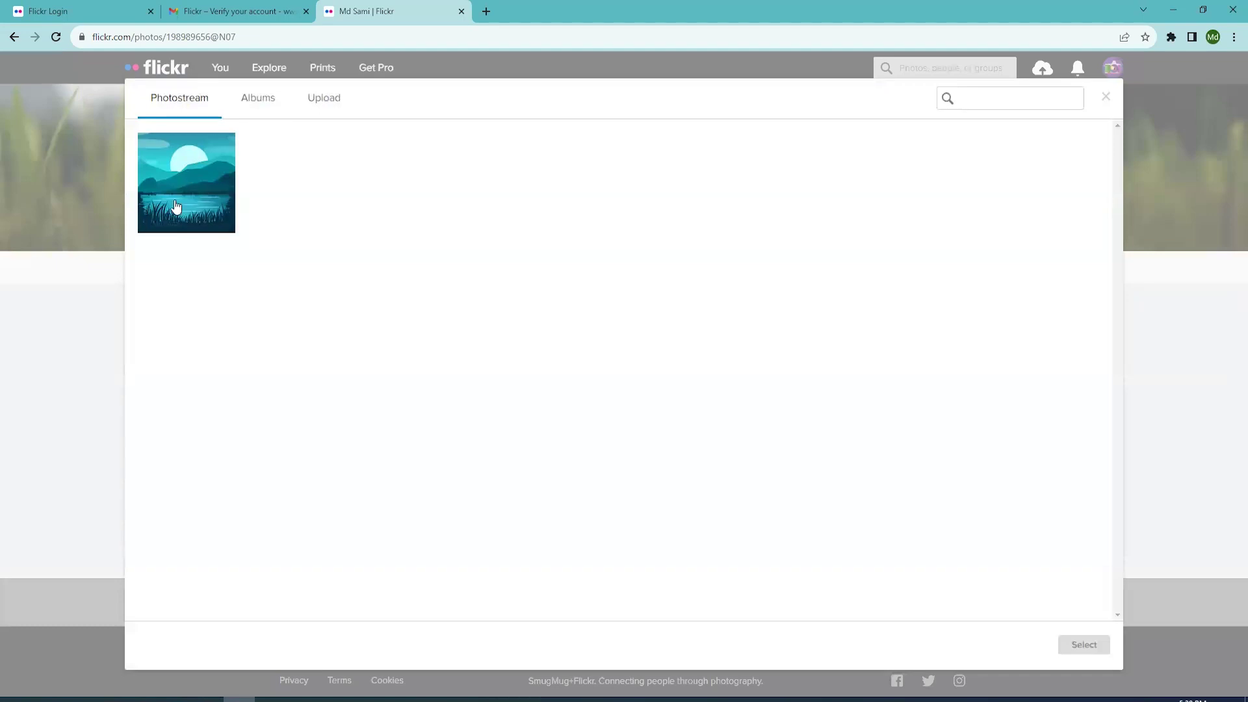
{"action": "left_click", "coordinate": [185, 188]}
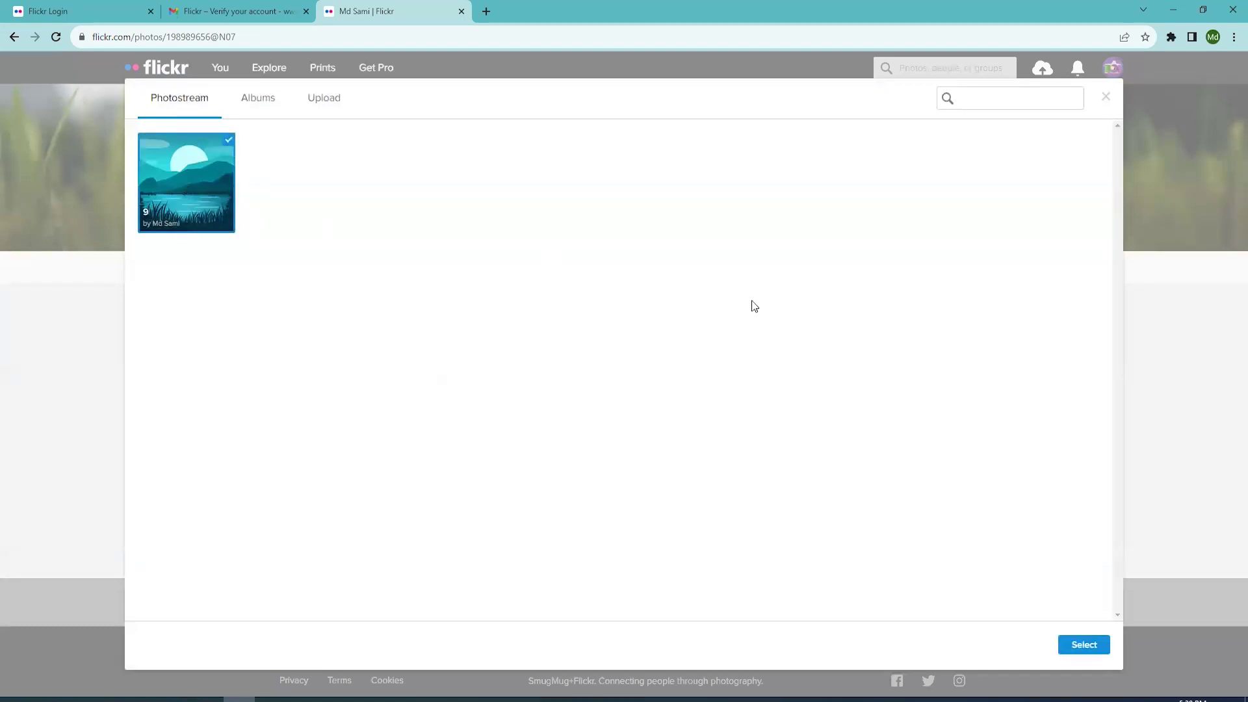
{"action": "left_click", "coordinate": [1084, 646]}
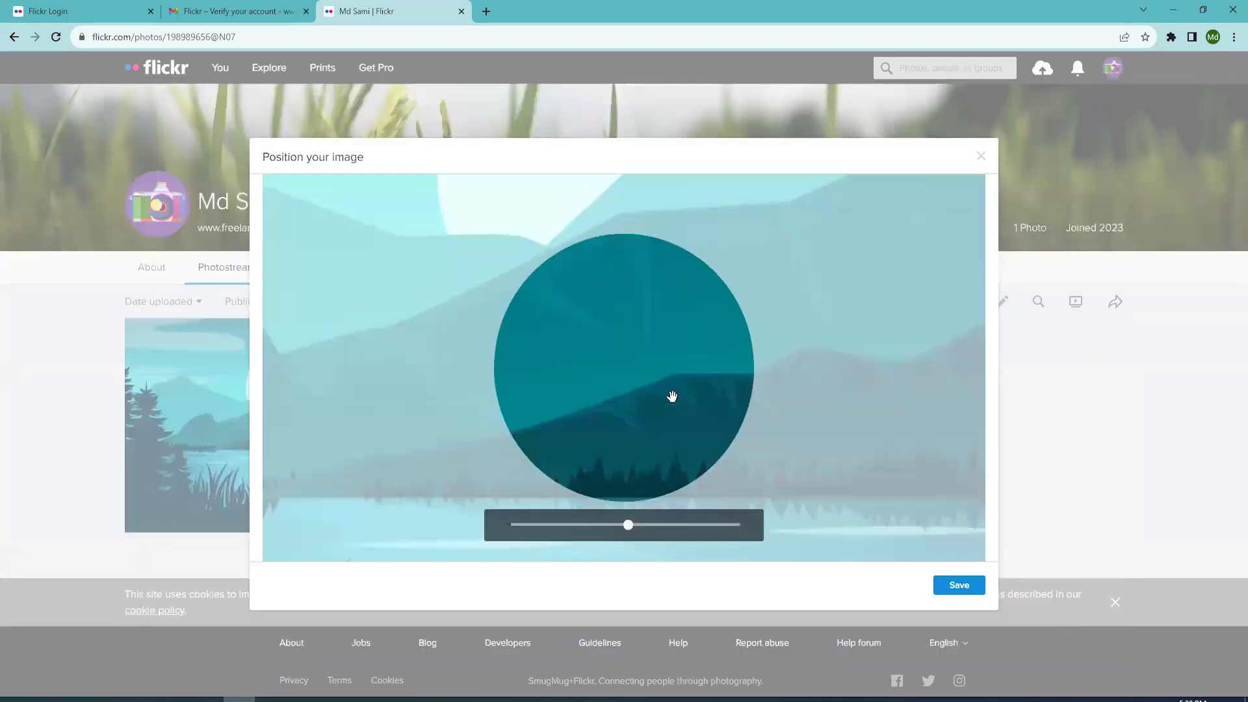
{"action": "left_click_drag", "start_coordinate": [629, 523], "coordinate": [412, 524]}
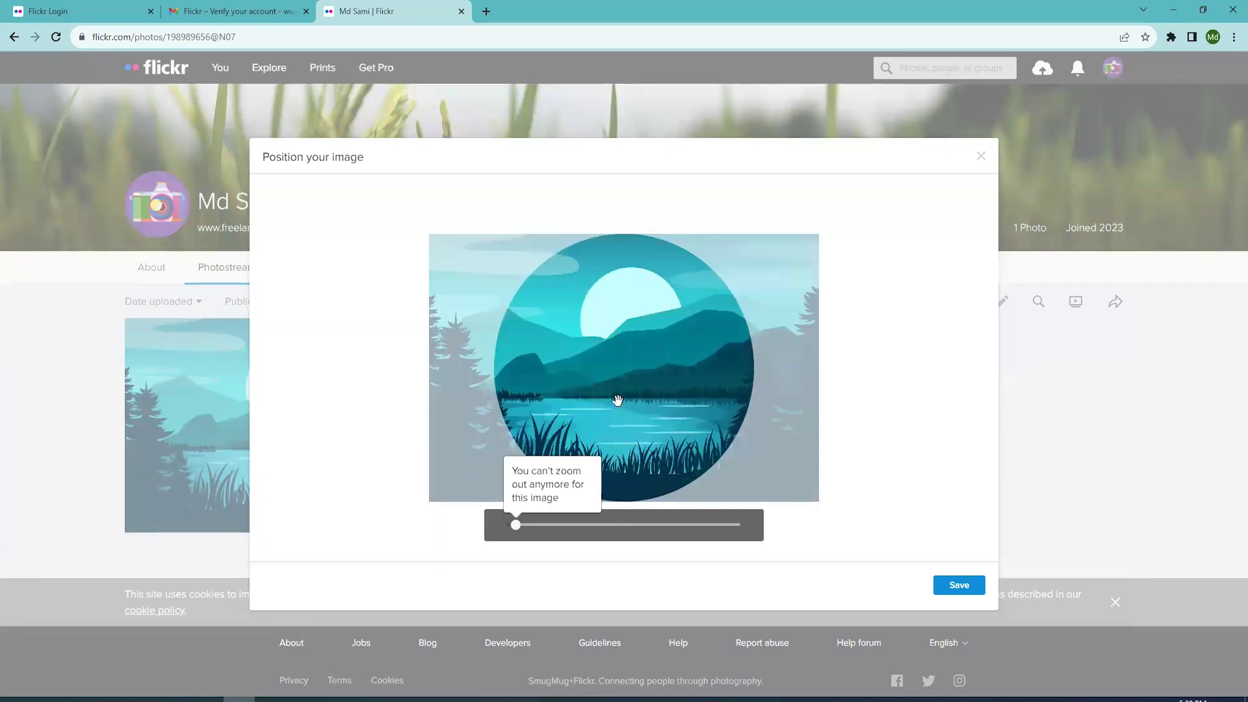
{"action": "left_click", "coordinate": [960, 585]}
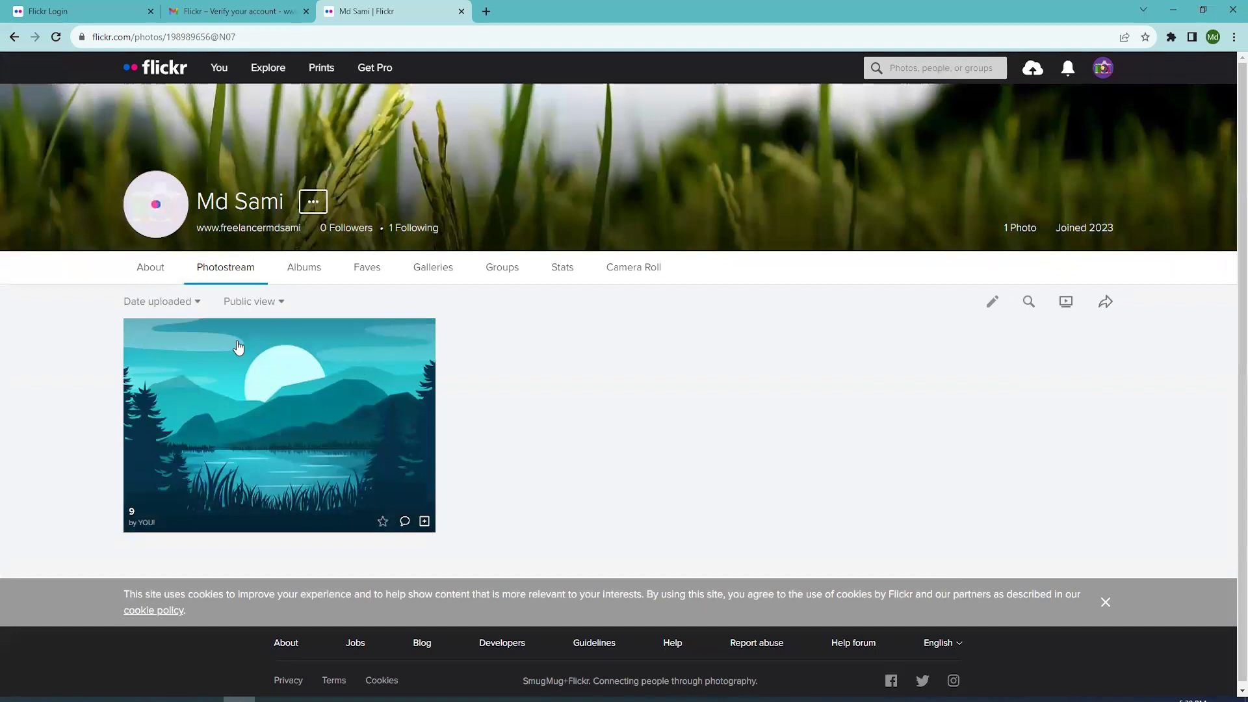
- Inspect the new profile picture and dismiss the browser context menu
{"action": "left_click", "coordinate": [180, 186]}
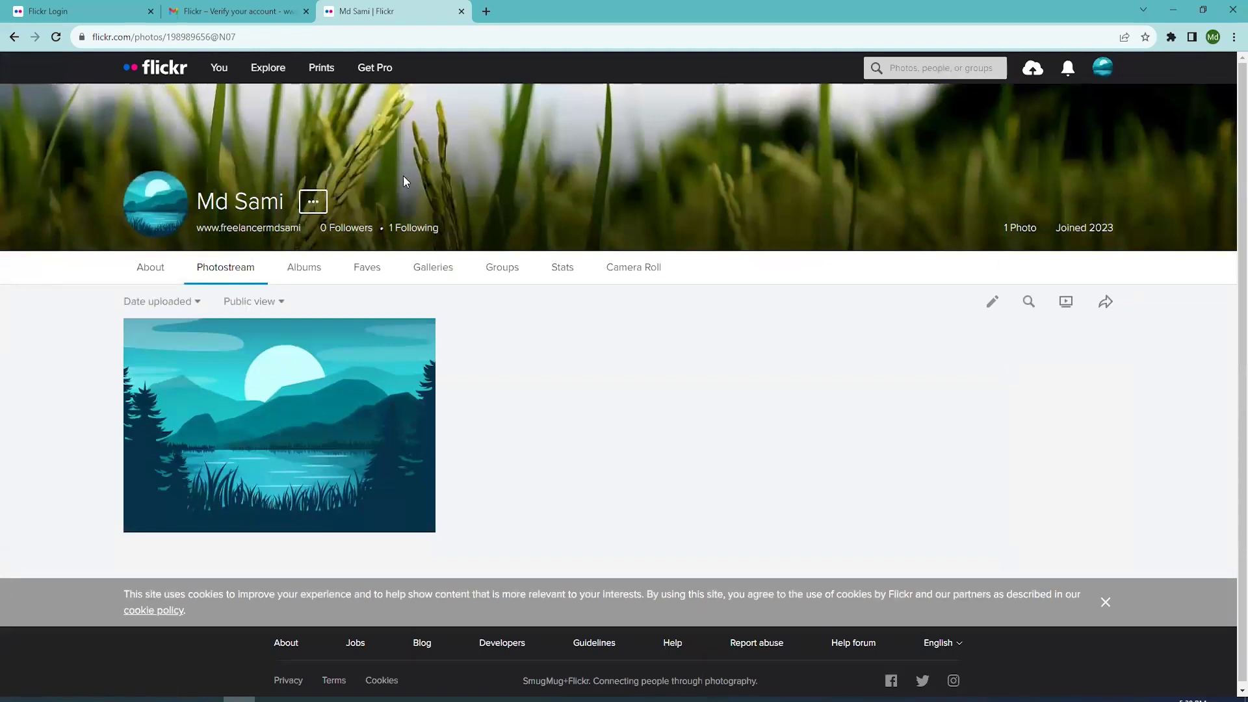
{"action": "right_click", "coordinate": [443, 172]}
{"action": "left_click", "coordinate": [885, 418]}
- Browse the Settings tabs: privacy, email notifications, sharing, and account and subscription
{"action": "left_click", "coordinate": [1103, 68]}
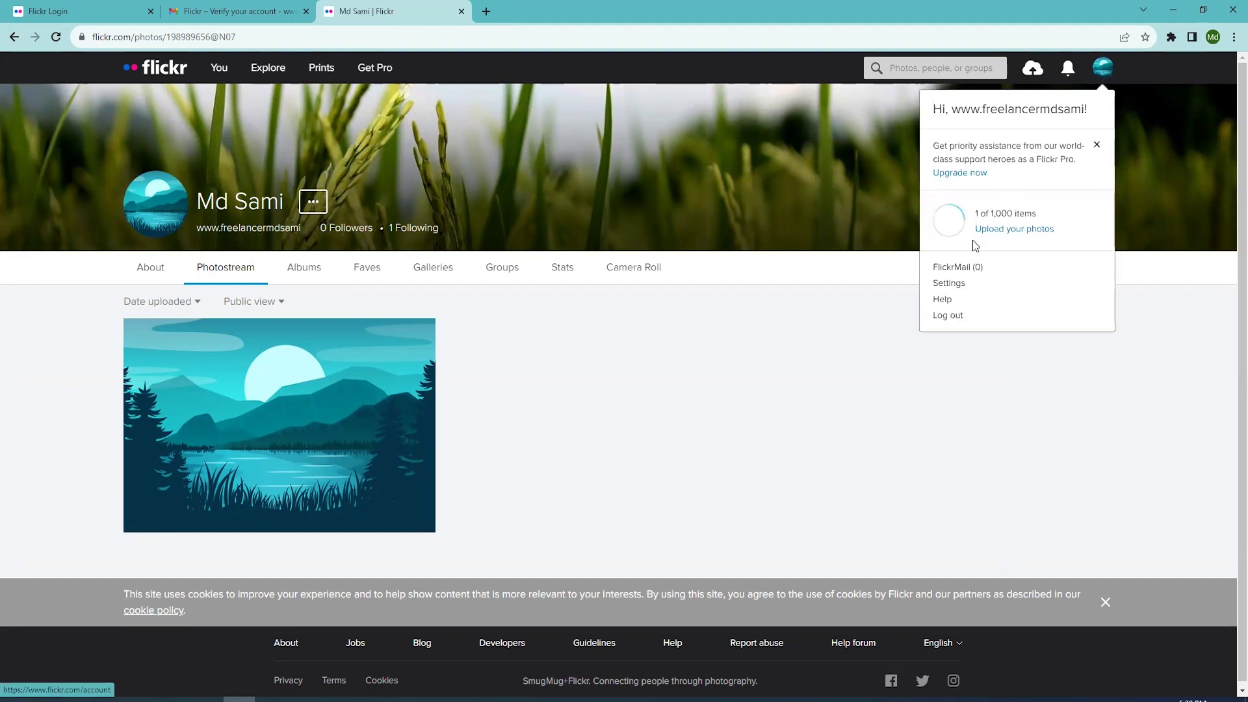
{"action": "left_click", "coordinate": [966, 286]}
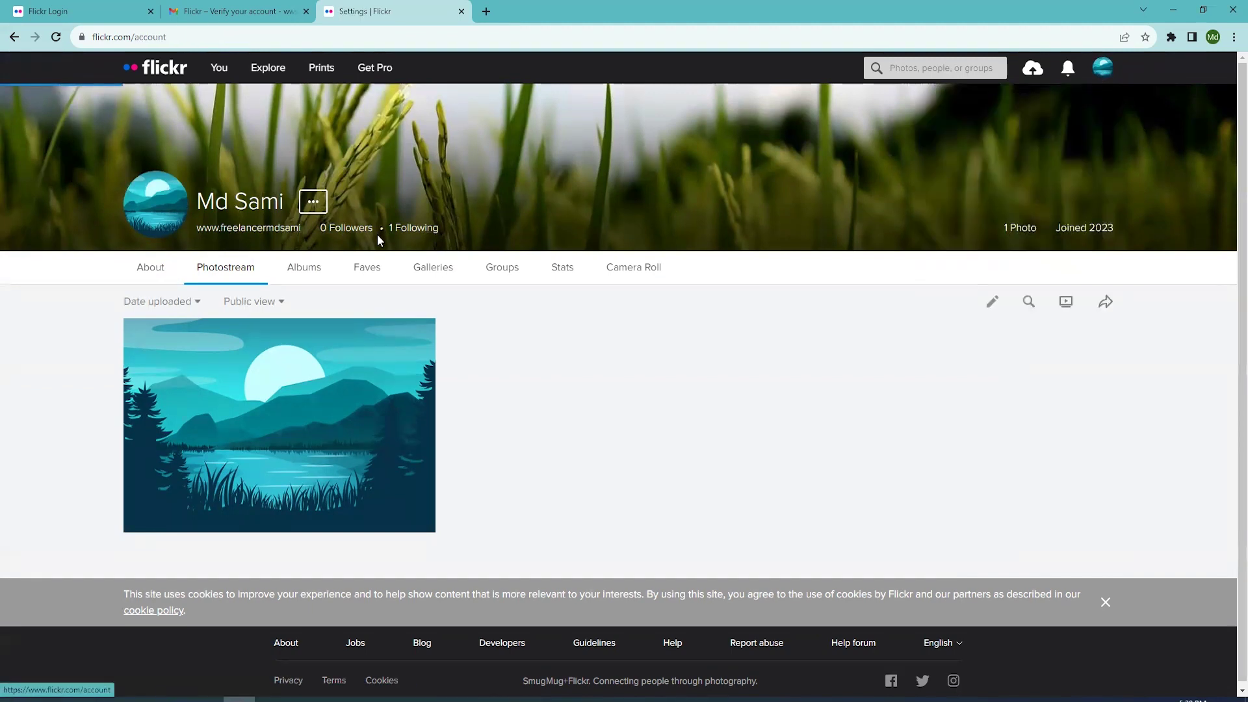
{"action": "scroll", "coordinate": [279, 351], "scroll_direction": "down", "scroll_amount": 3}
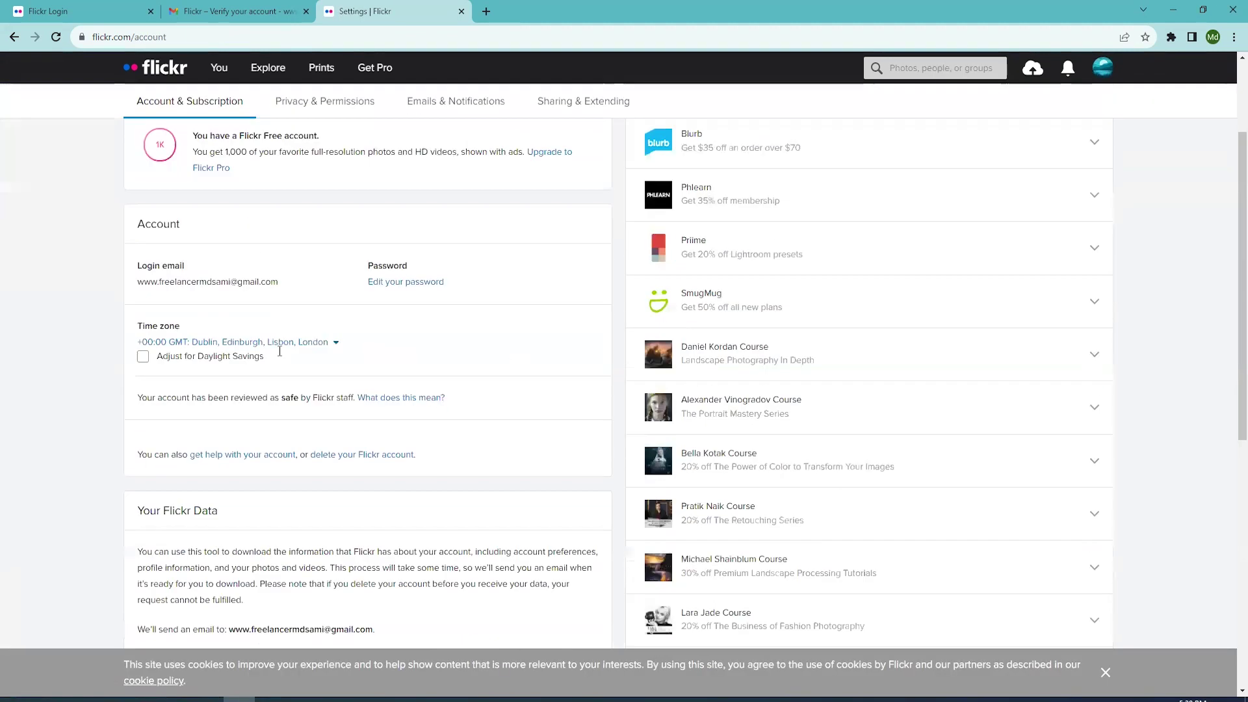
{"action": "scroll", "coordinate": [762, 468], "scroll_direction": "down", "scroll_amount": 5}
{"action": "scroll", "coordinate": [730, 504], "scroll_direction": "up", "scroll_amount": 8}
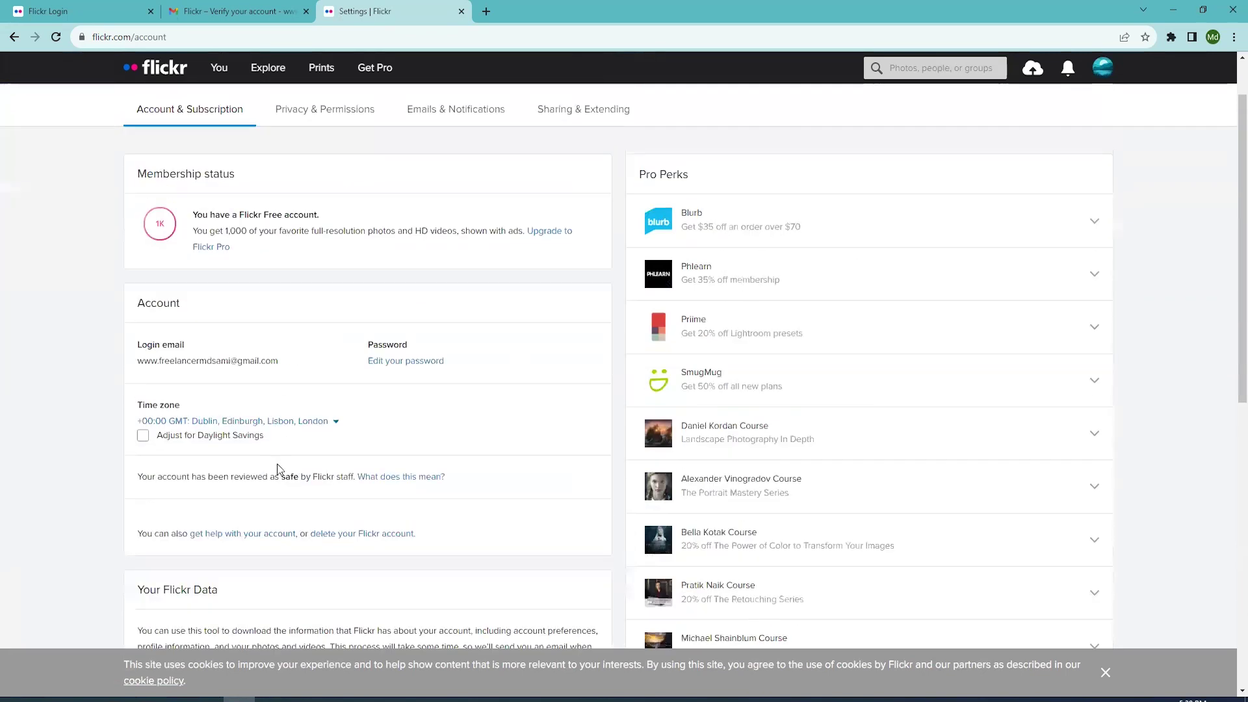
{"action": "left_click", "coordinate": [364, 185]}
{"action": "left_click", "coordinate": [455, 177]}
{"action": "left_click", "coordinate": [570, 177]}
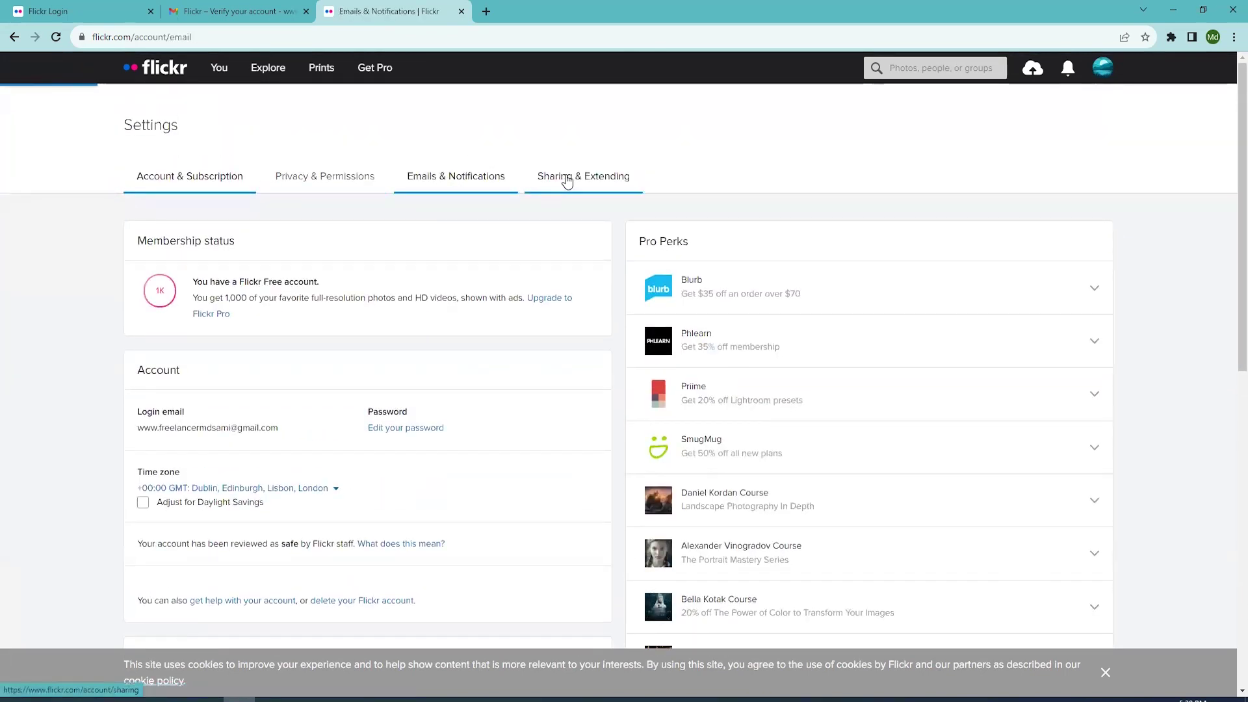
{"action": "left_click", "coordinate": [192, 176]}
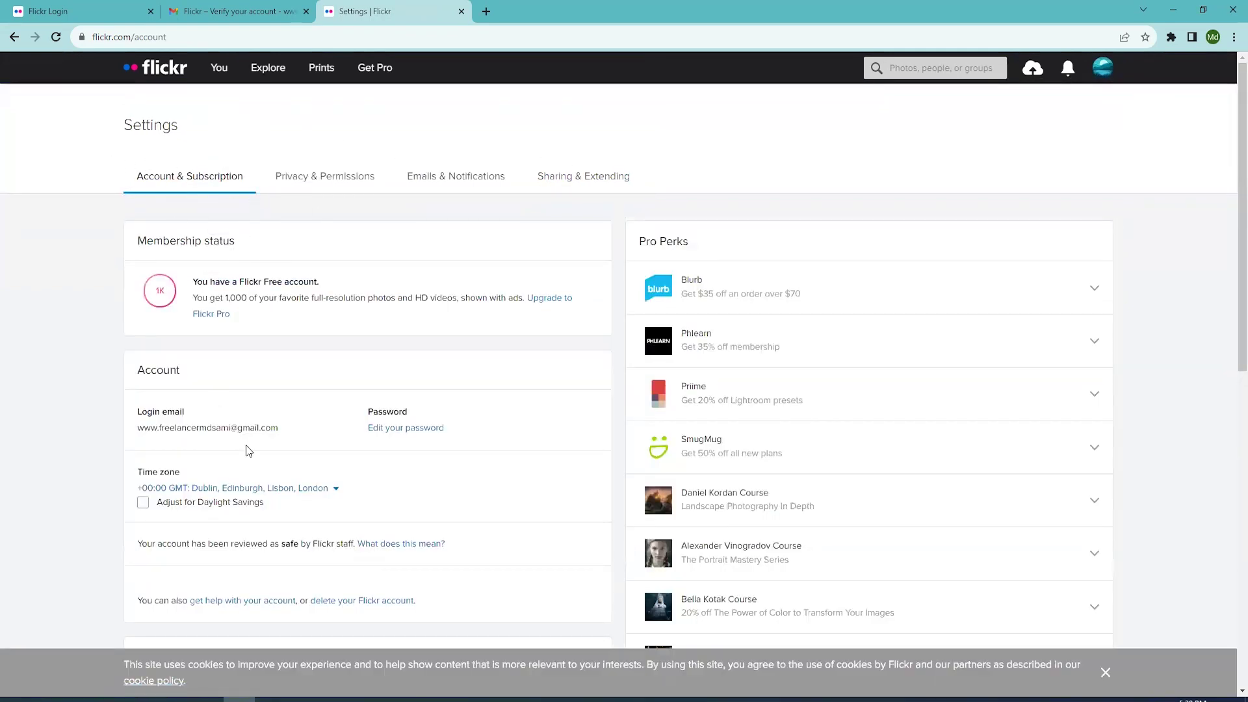
{"action": "scroll", "coordinate": [236, 516], "scroll_direction": "down", "scroll_amount": 5}
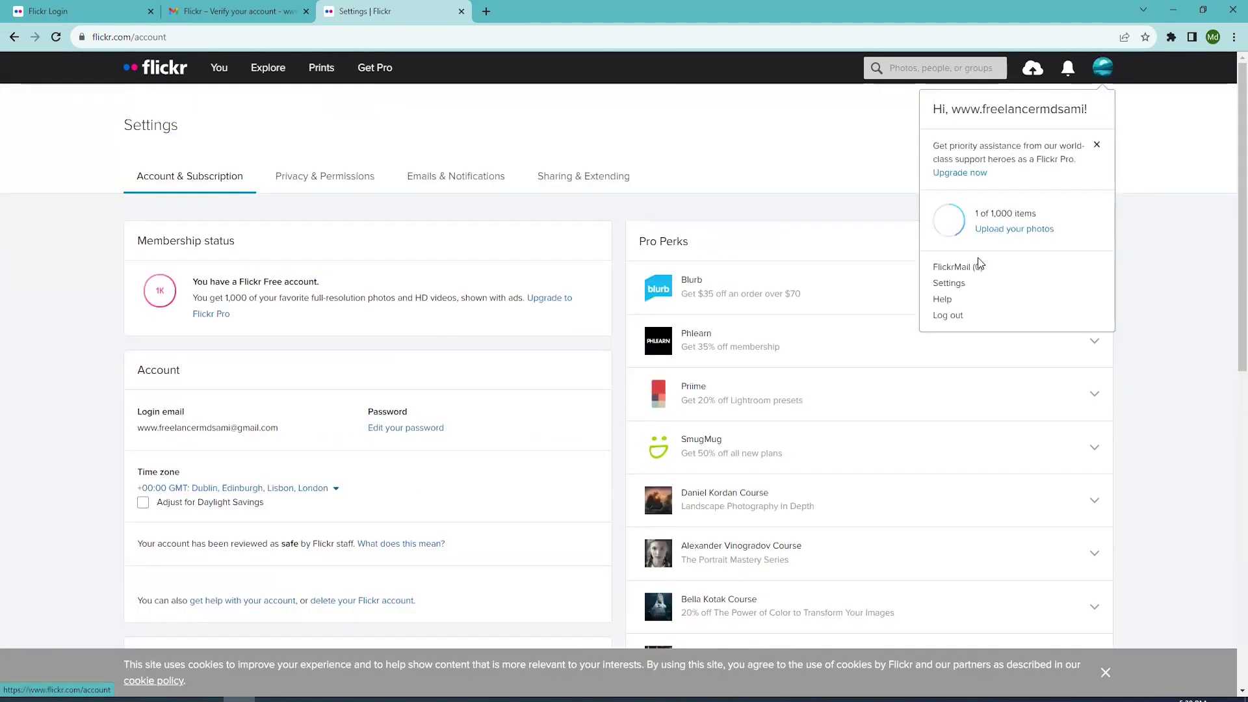
- Look through FlickrMail and the Flickr Pro page, then return to the upload page
{"action": "left_click", "coordinate": [953, 261]}
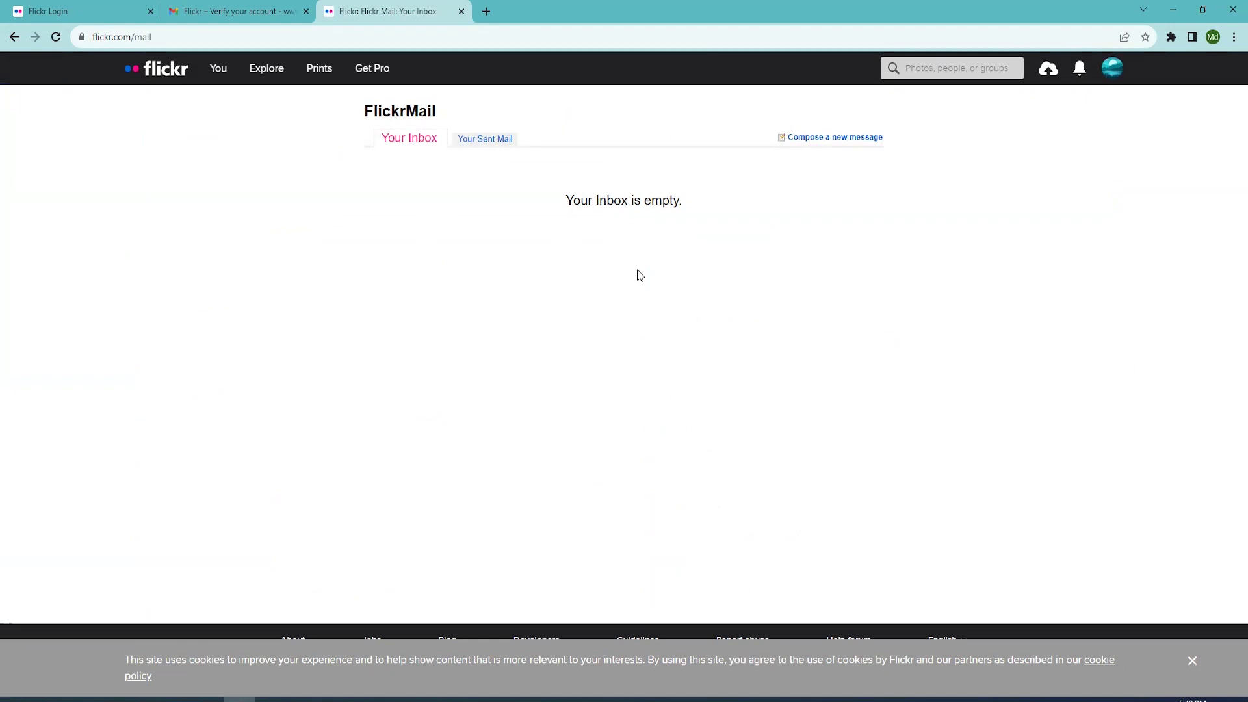
{"action": "triple_click", "coordinate": [833, 141]}
{"action": "left_click", "coordinate": [903, 143]}
{"action": "left_click", "coordinate": [1113, 69]}
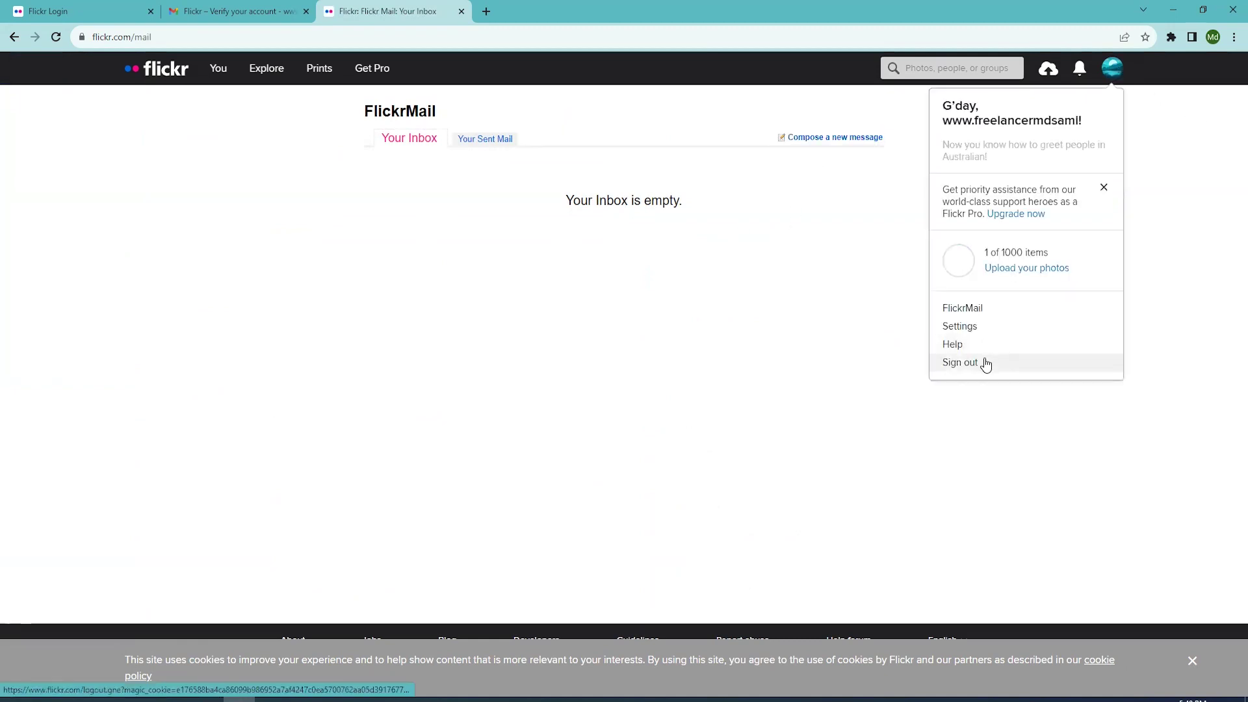
{"action": "left_click", "coordinate": [1015, 214]}
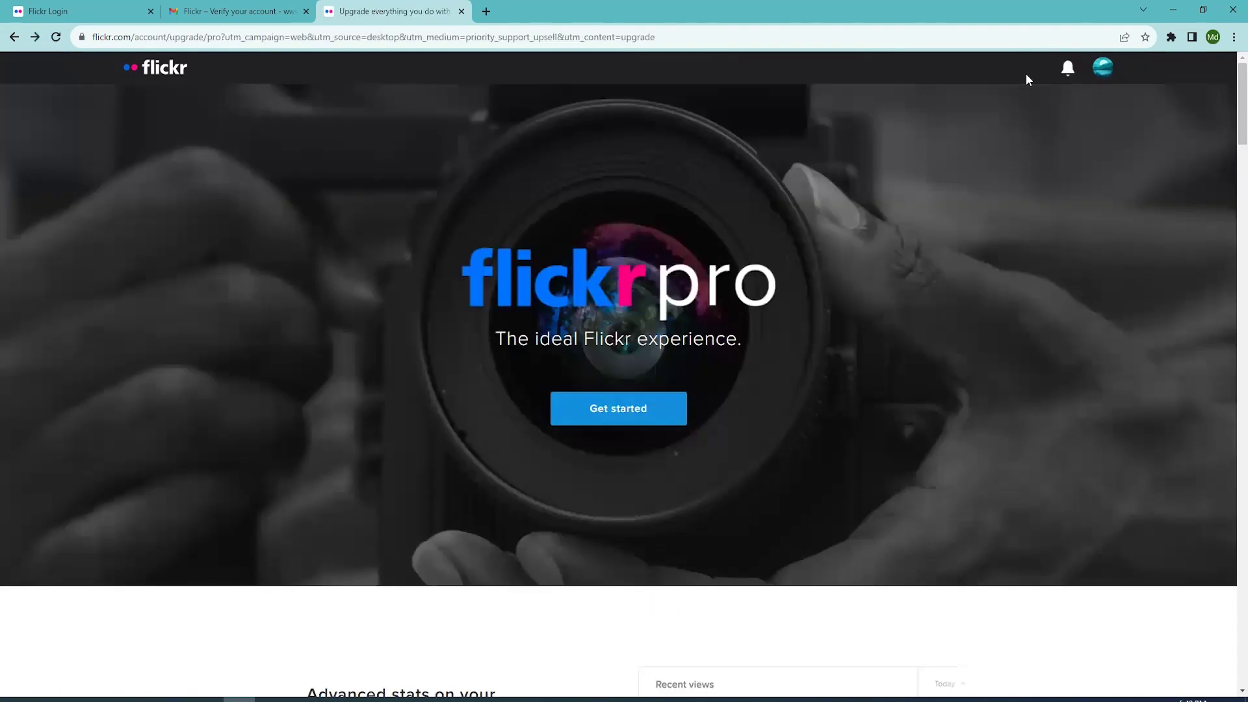
{"action": "left_click", "coordinate": [1101, 69]}
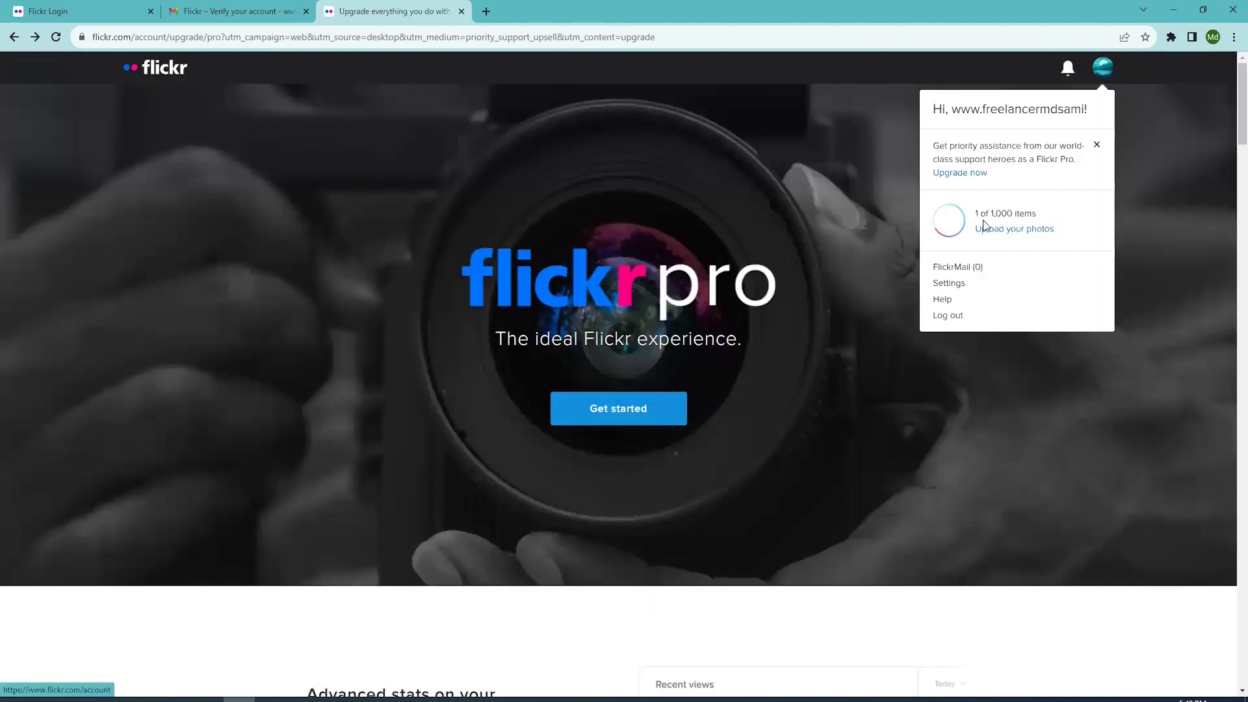
{"action": "left_click", "coordinate": [996, 230]}
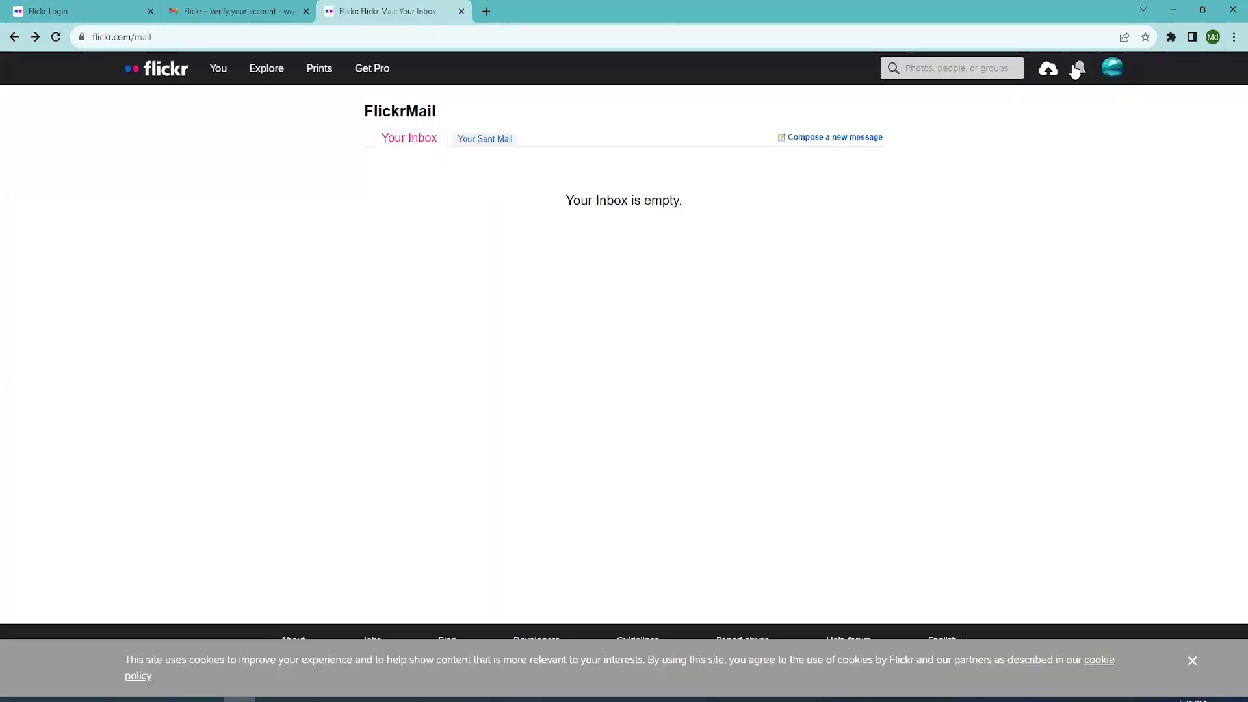
- Add image 8, the African Landscape Poster, to the uploader
{"action": "left_click", "coordinate": [1047, 70]}
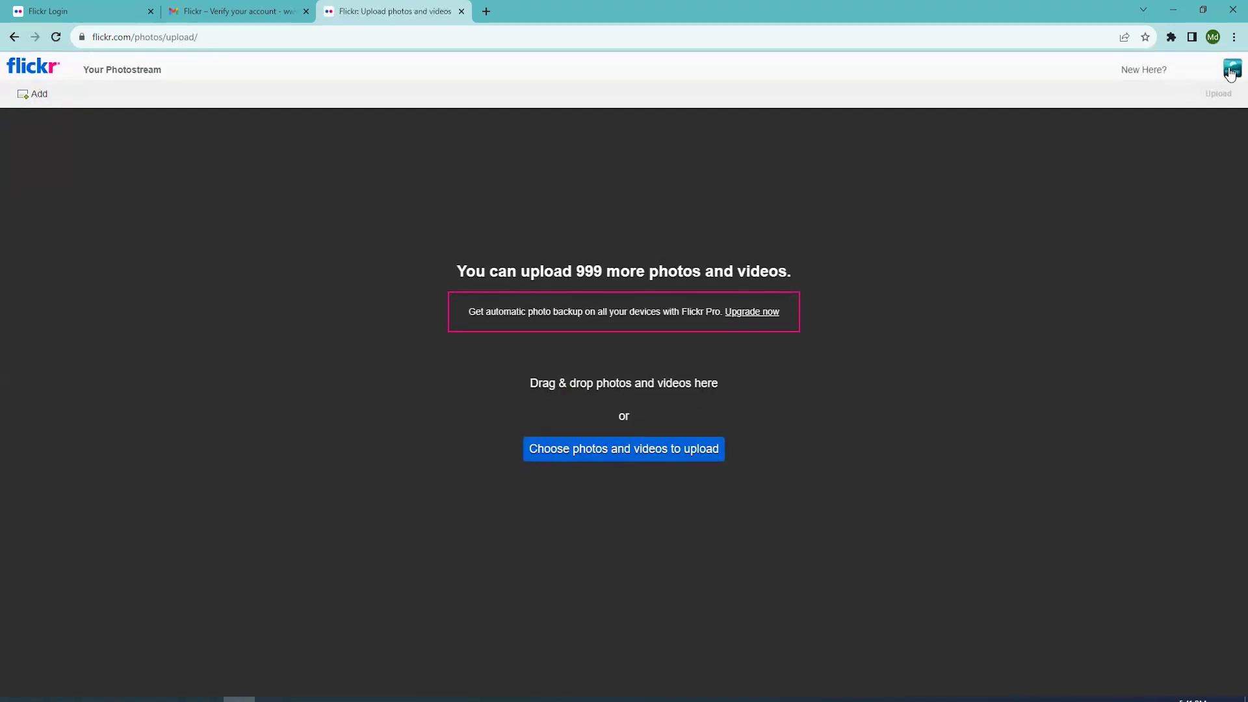
{"action": "left_click", "coordinate": [1231, 73]}
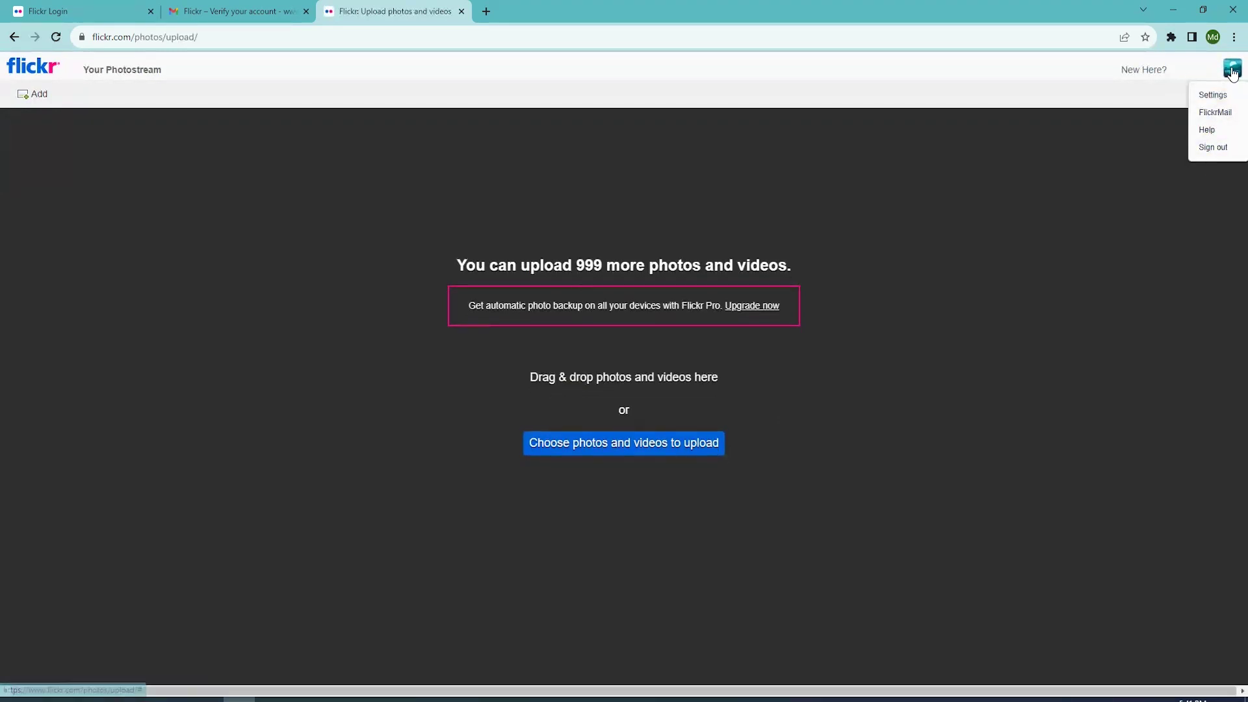
{"action": "left_click", "coordinate": [1229, 75]}
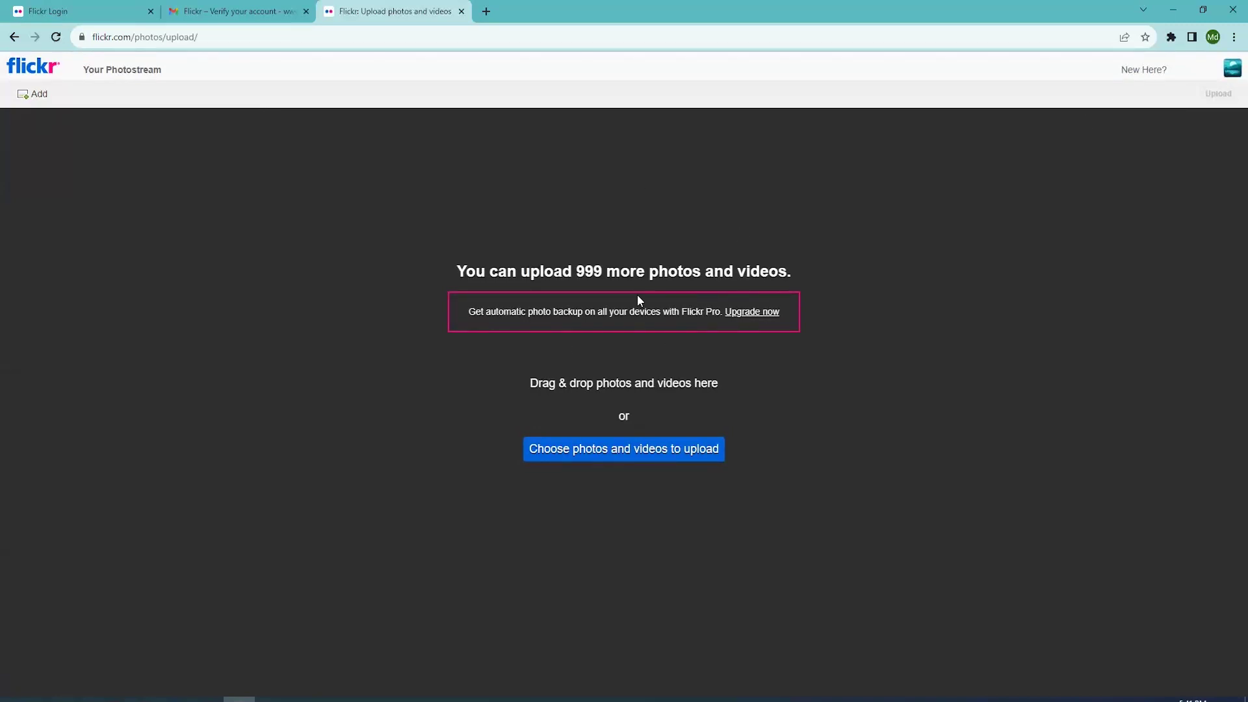
{"action": "left_click", "coordinate": [1231, 70]}
{"action": "left_click", "coordinate": [680, 454]}
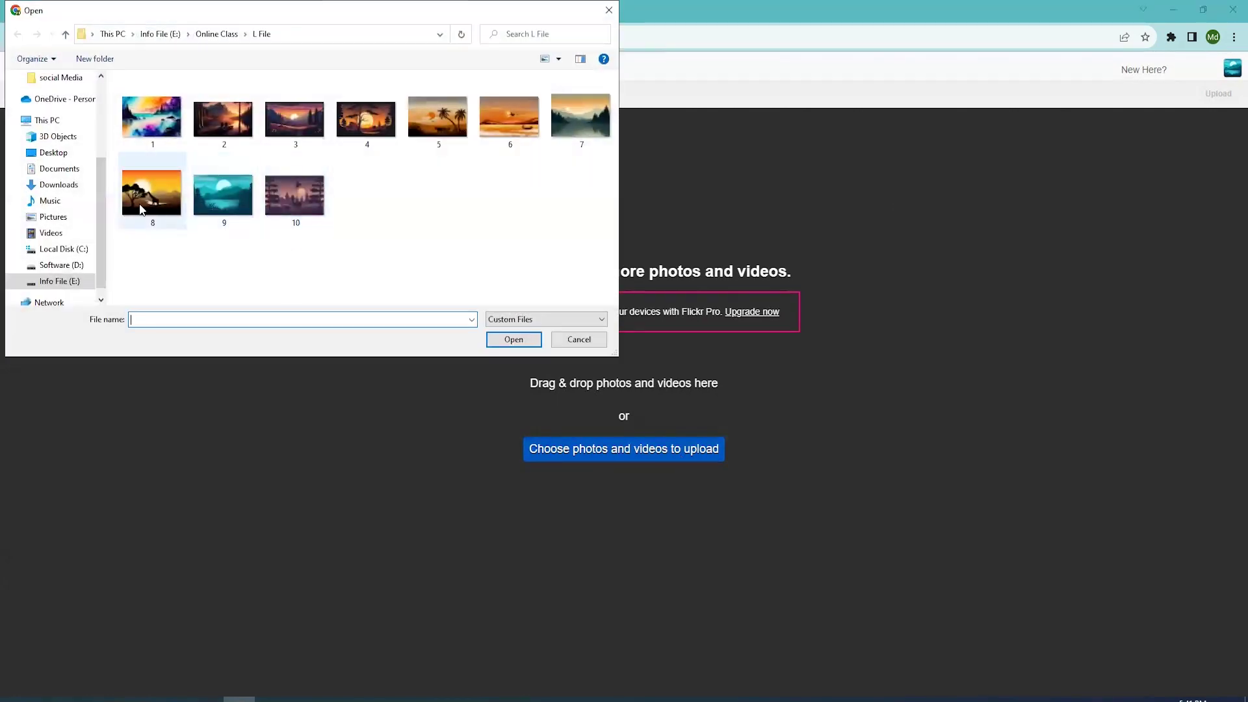
{"action": "double_click", "coordinate": [140, 207]}
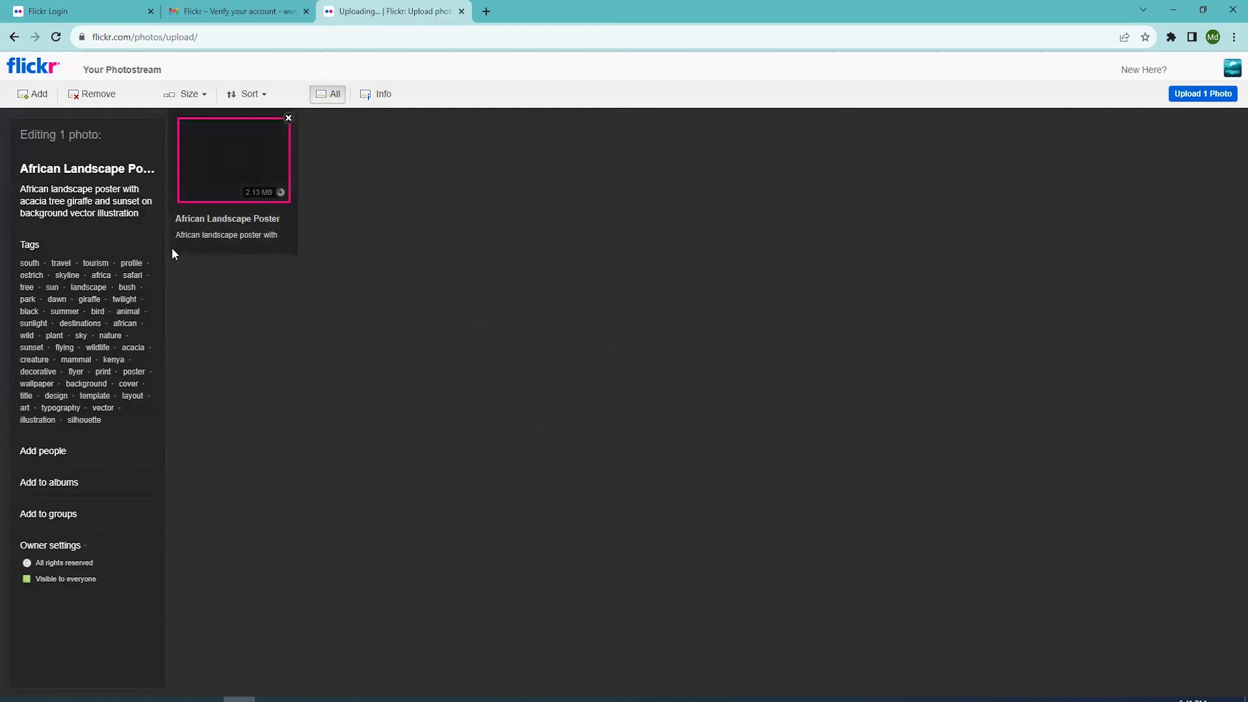
- Review the photo's description, tags, people, album and group options, cancelling the new album form
{"action": "left_click", "coordinate": [120, 195]}
{"action": "left_click", "coordinate": [112, 181]}
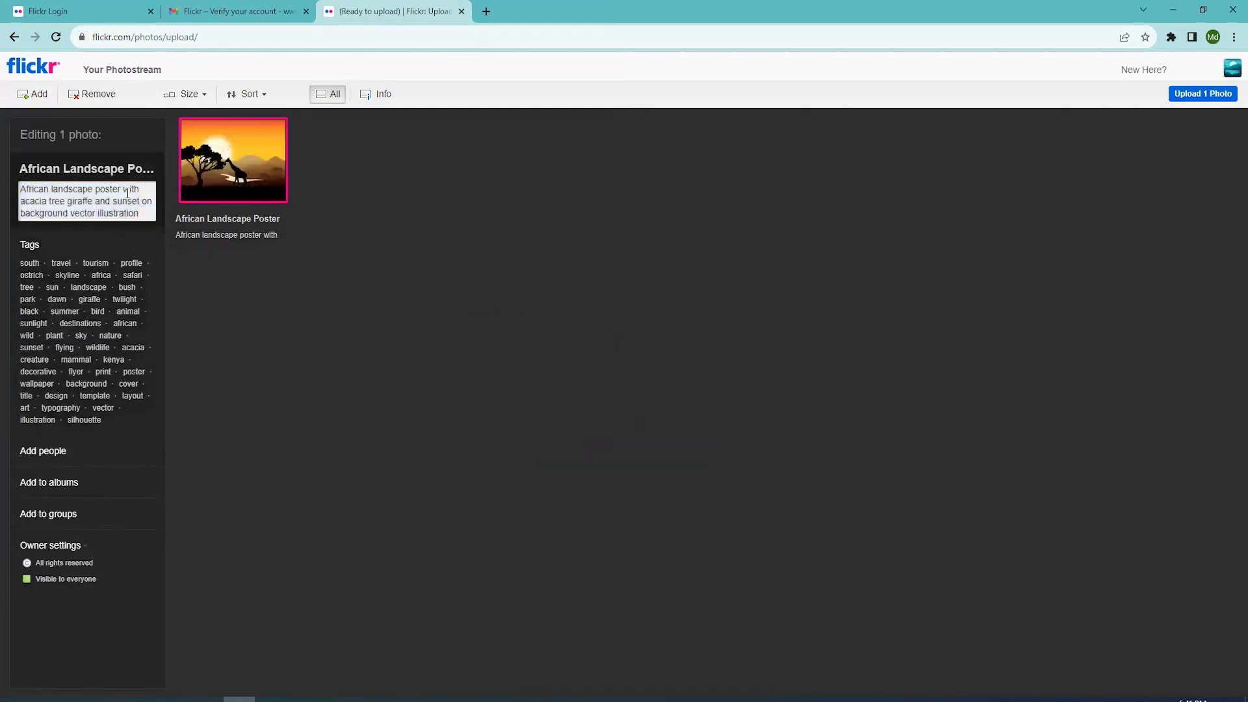
{"action": "left_click_drag", "start_coordinate": [147, 205], "coordinate": [2, 146]}
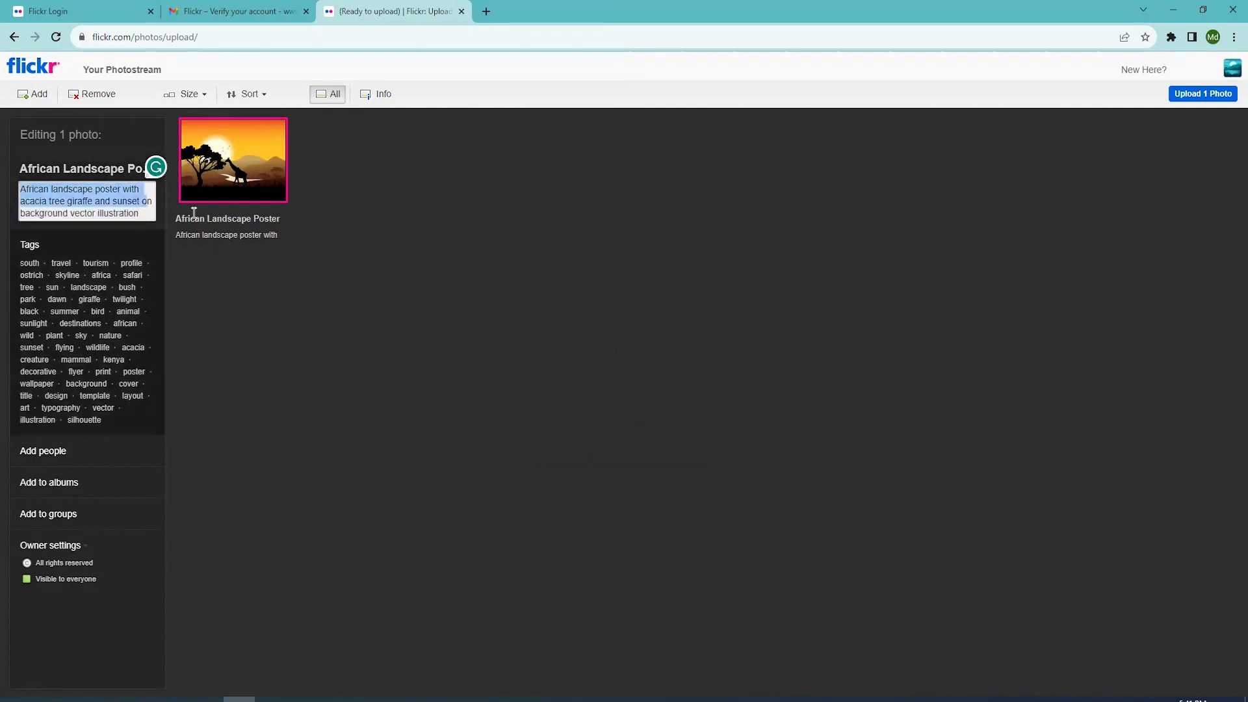
{"action": "left_click", "coordinate": [156, 208]}
{"action": "left_click", "coordinate": [73, 327]}
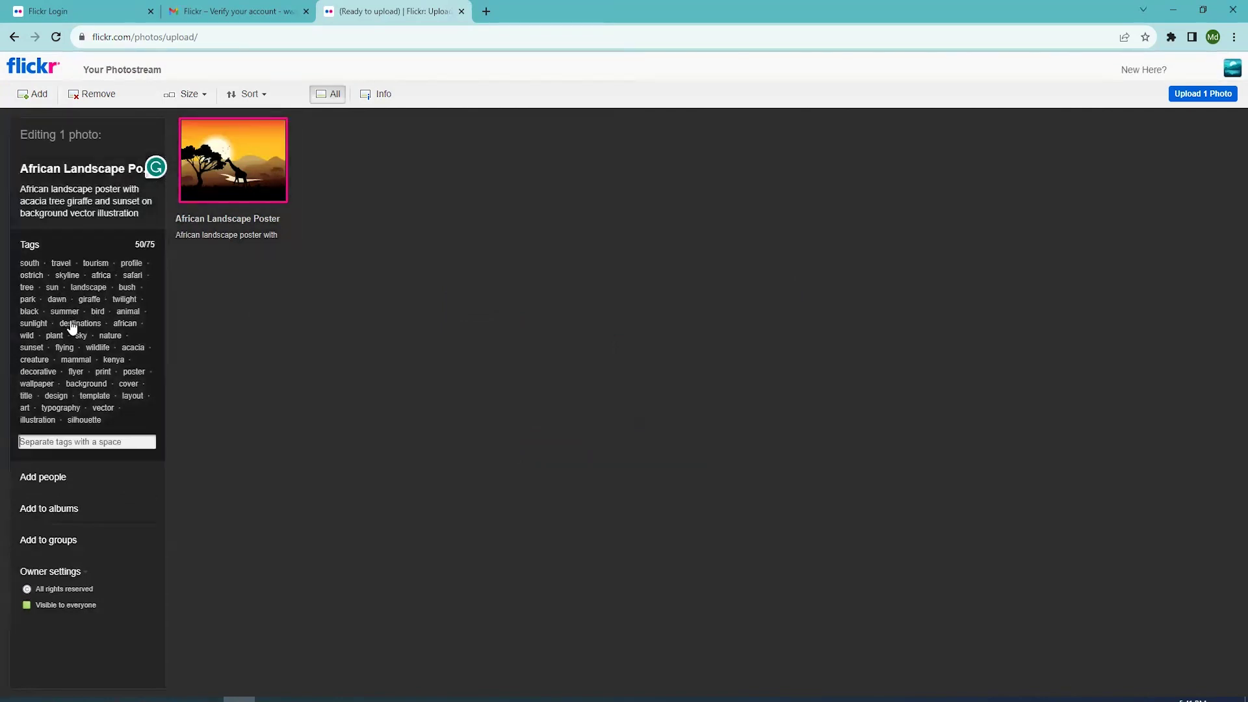
{"action": "left_click", "coordinate": [93, 478]}
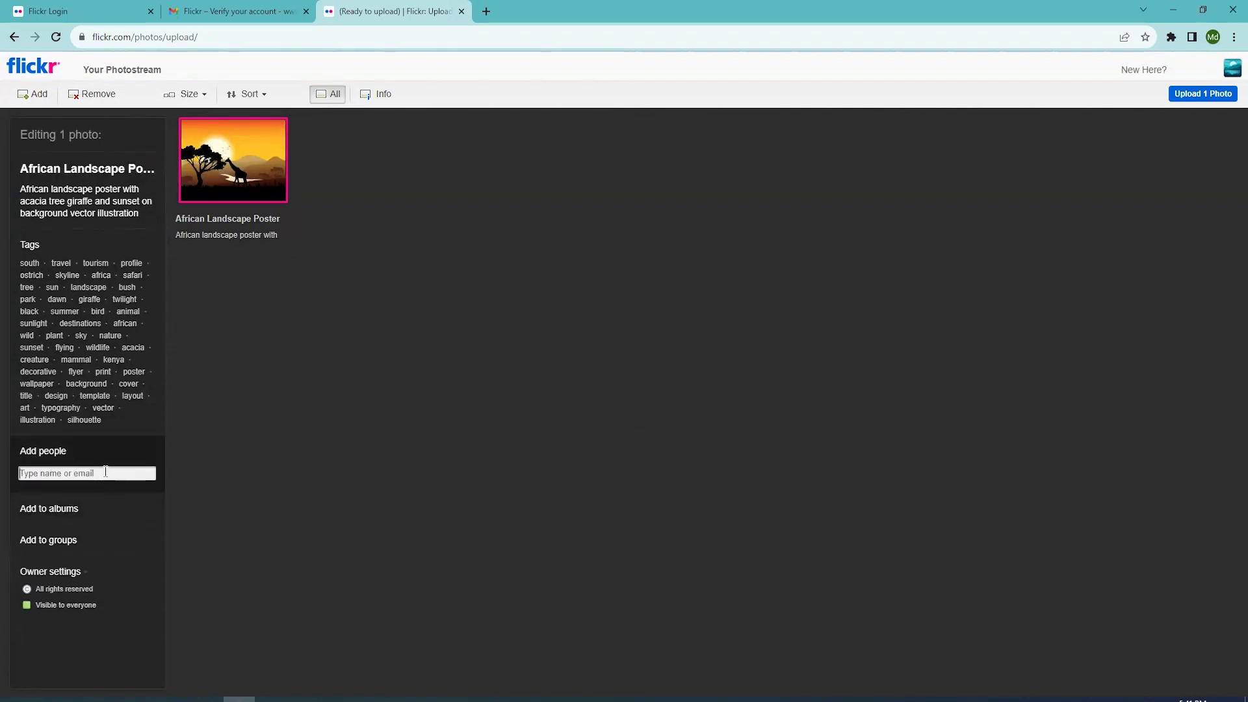
{"action": "left_click", "coordinate": [85, 514]}
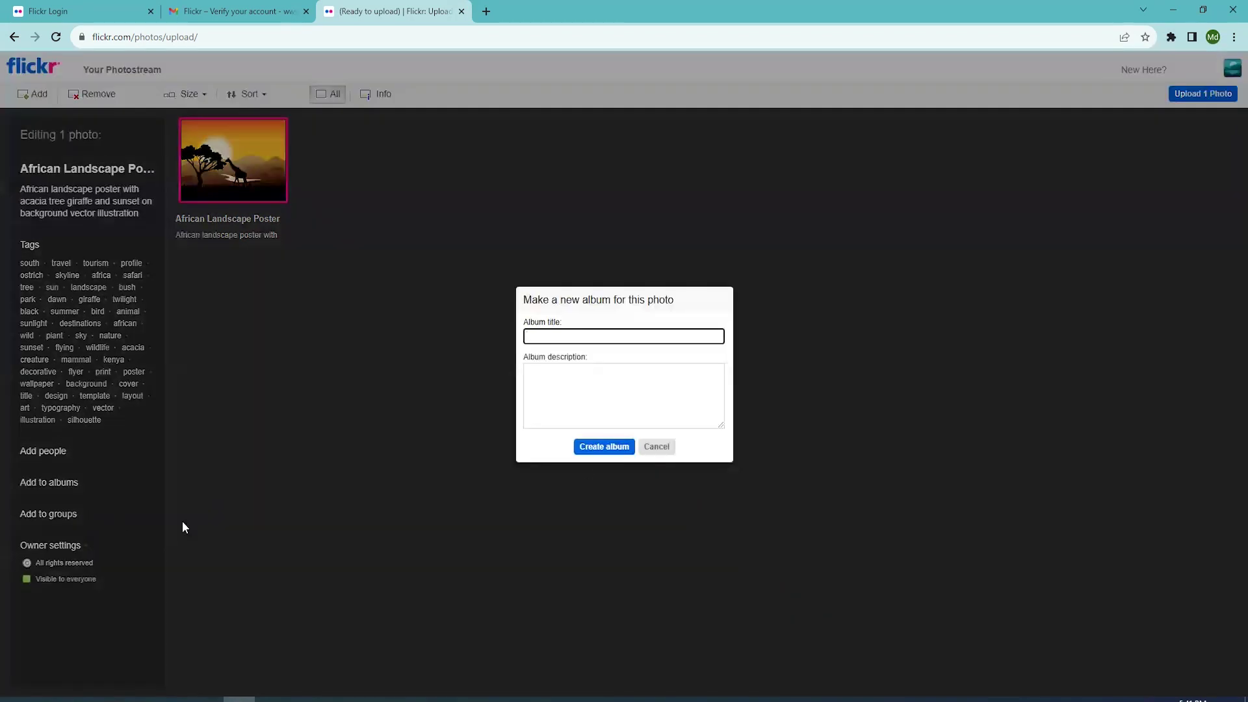
{"action": "left_click", "coordinate": [656, 447]}
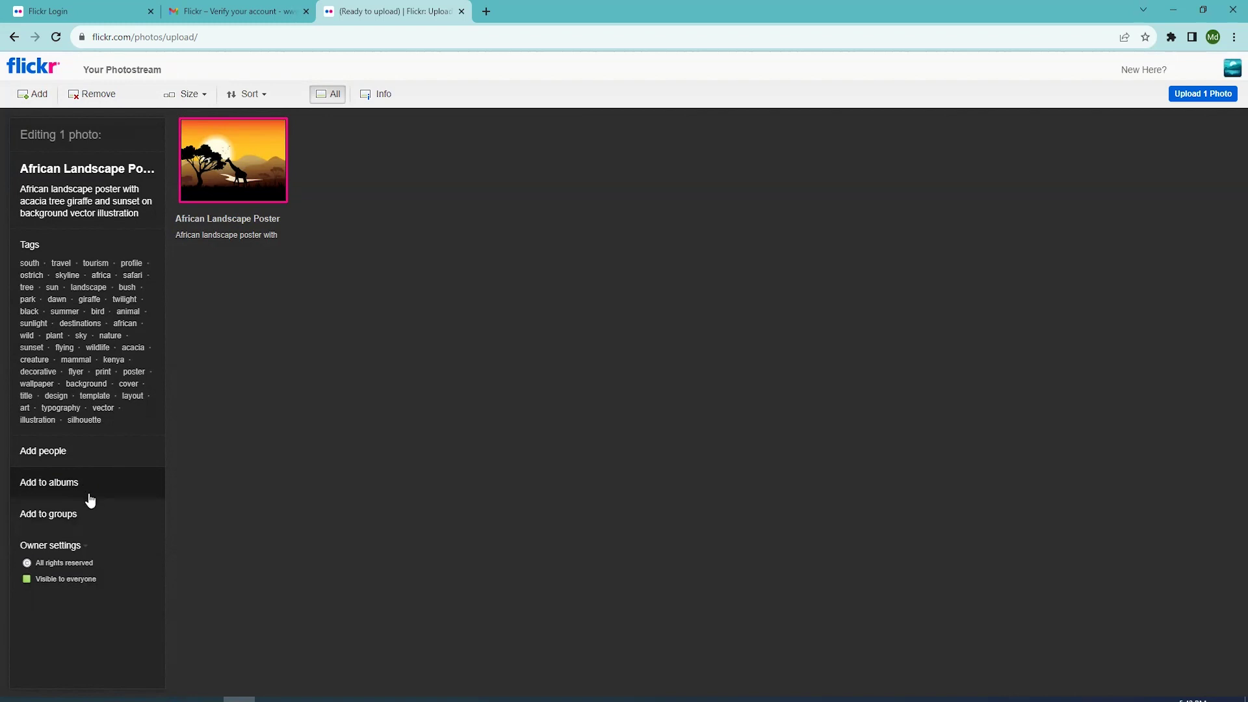
{"action": "left_click", "coordinate": [65, 514]}
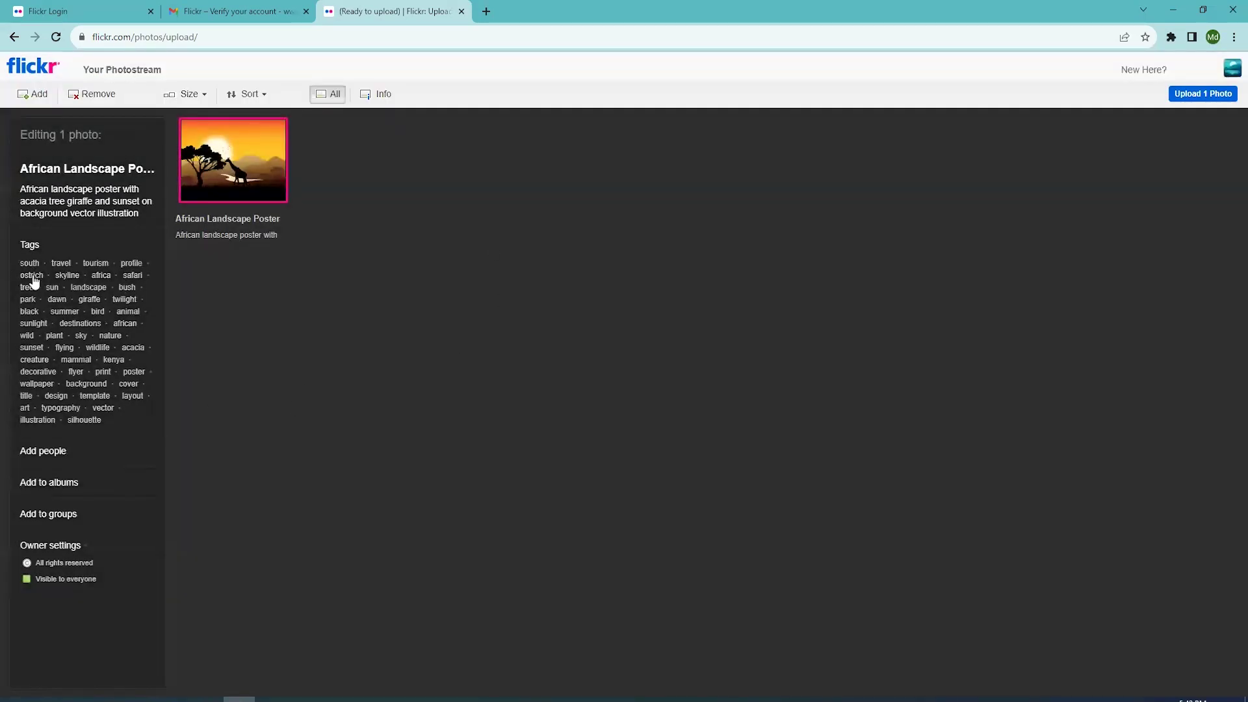
- Revisit the description, then bring up the upload confirmation
{"action": "left_click", "coordinate": [24, 193]}
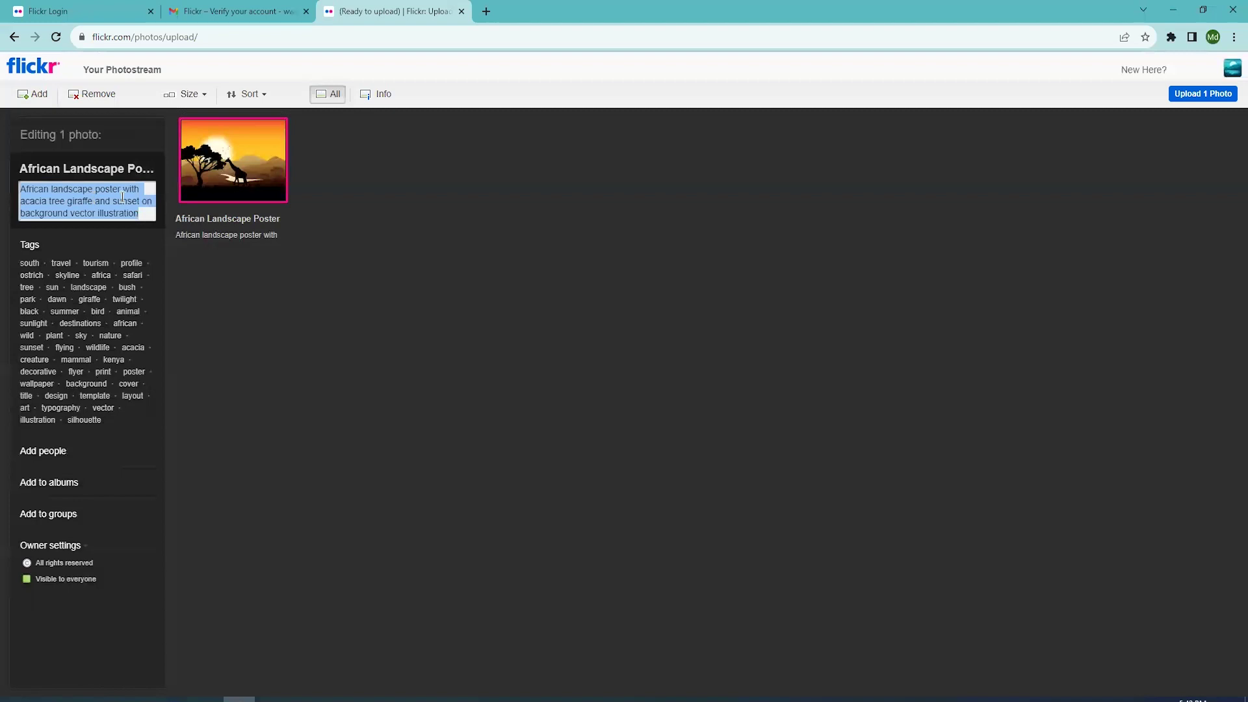
{"action": "key", "text": "End"}
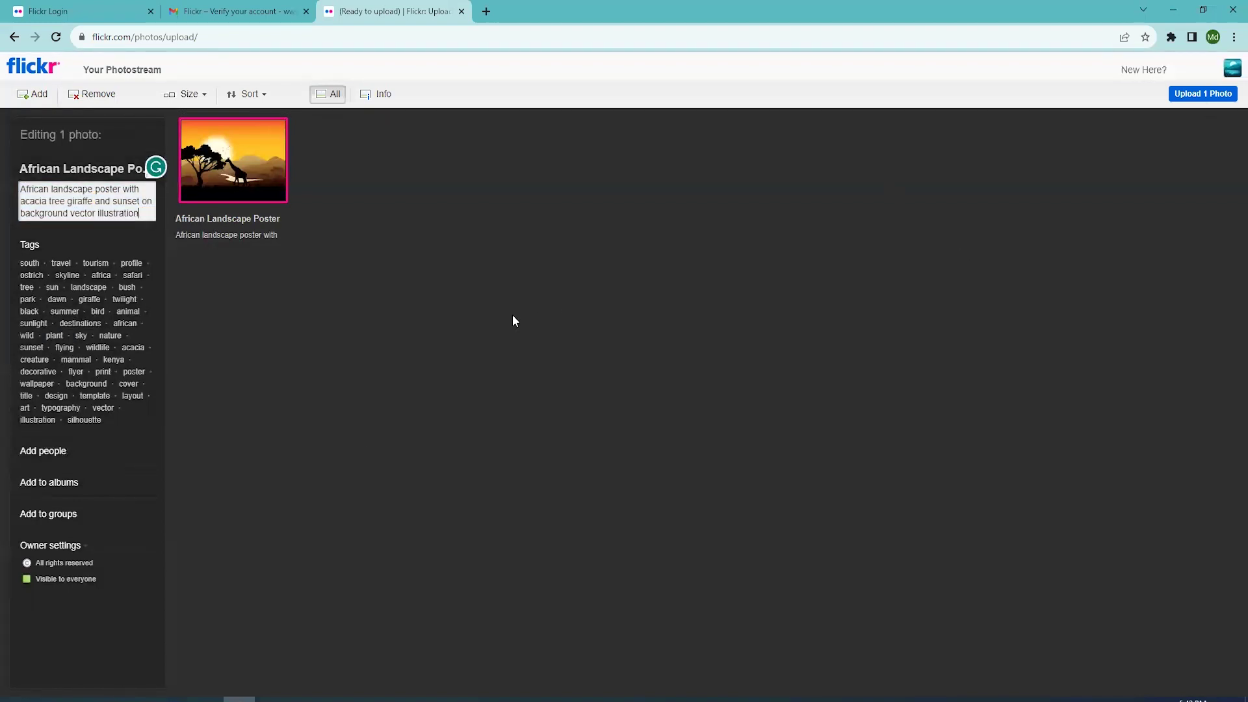
{"action": "left_click", "coordinate": [1186, 98]}
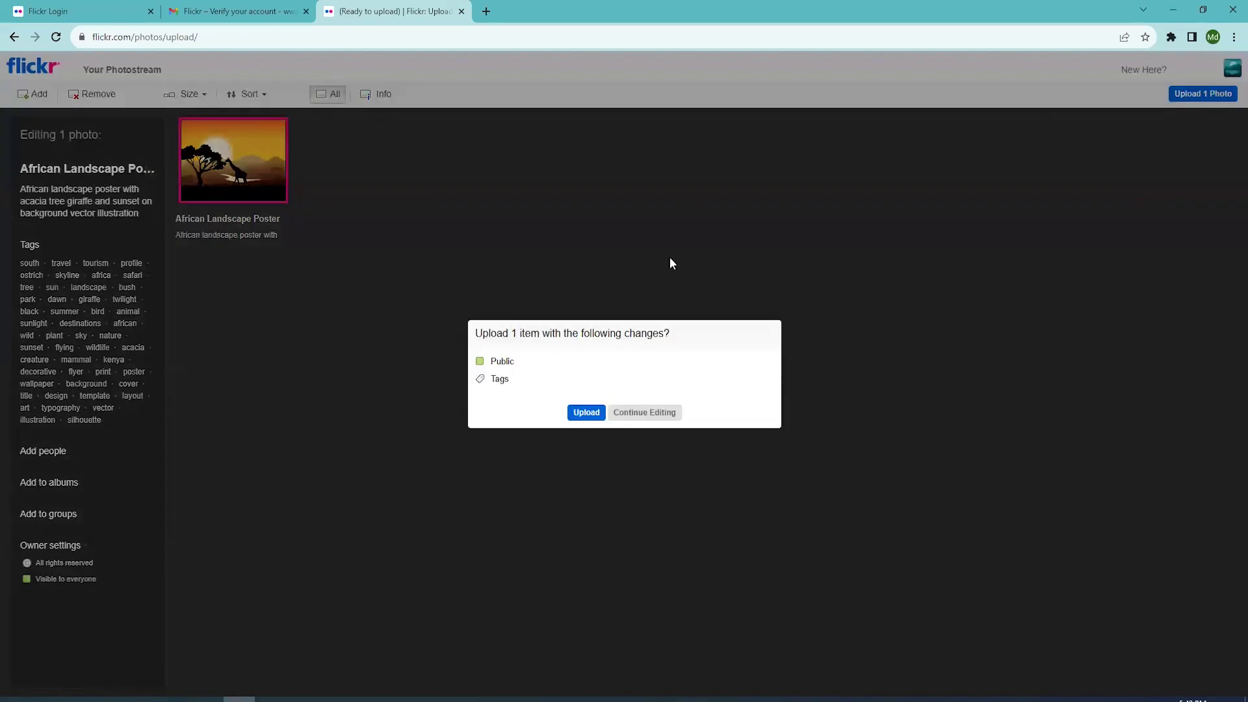
- Publish the African Landscape Poster, continue to the photostream, and reopen the upload page
{"action": "left_click", "coordinate": [584, 416]}
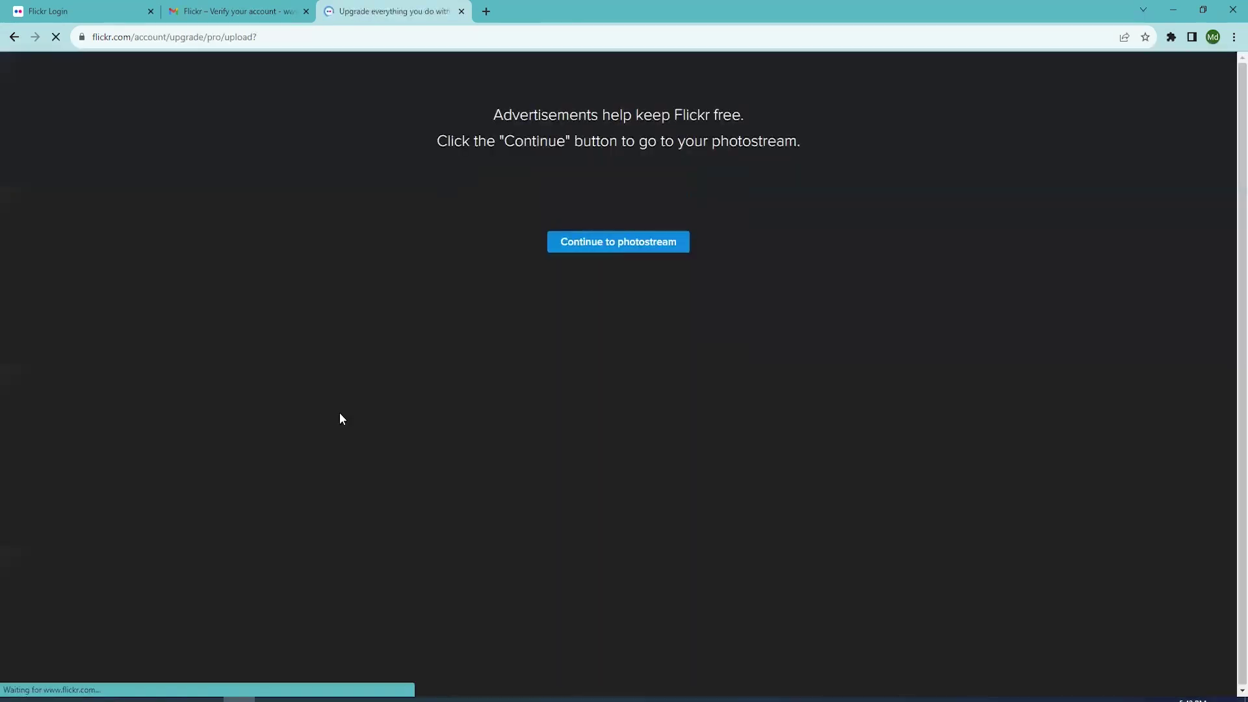
{"action": "left_click", "coordinate": [608, 245]}
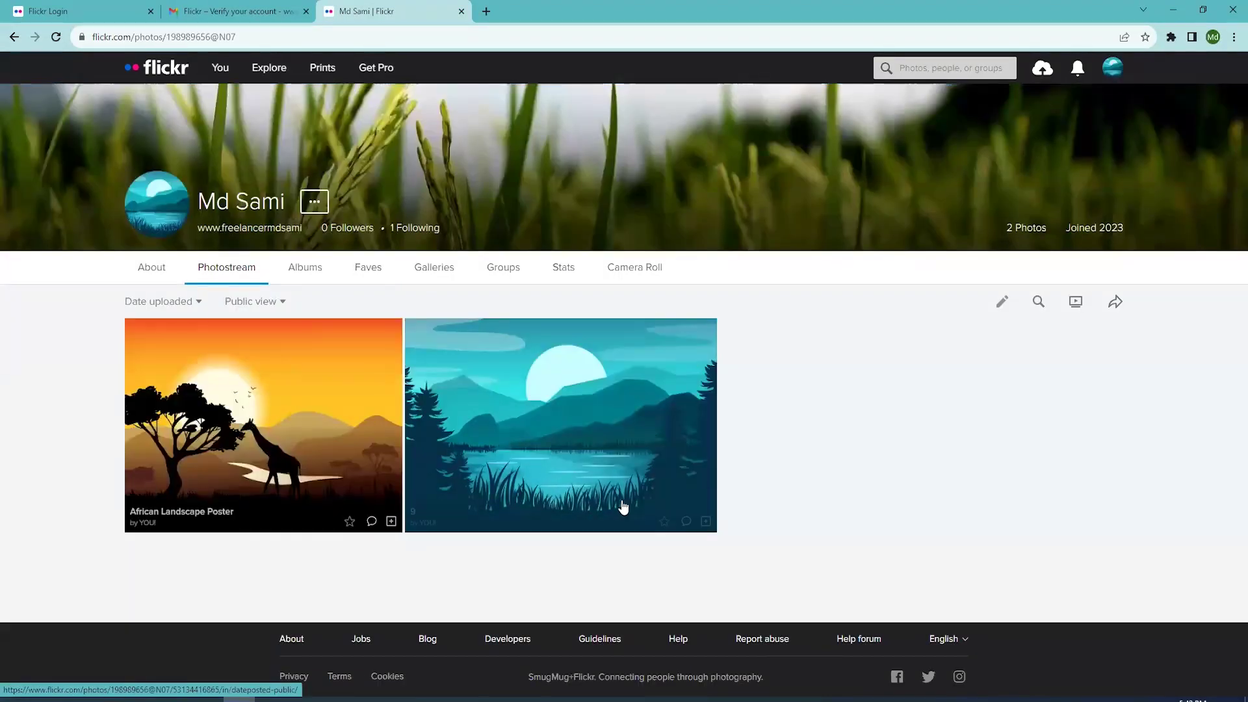
{"action": "left_click", "coordinate": [1043, 73]}
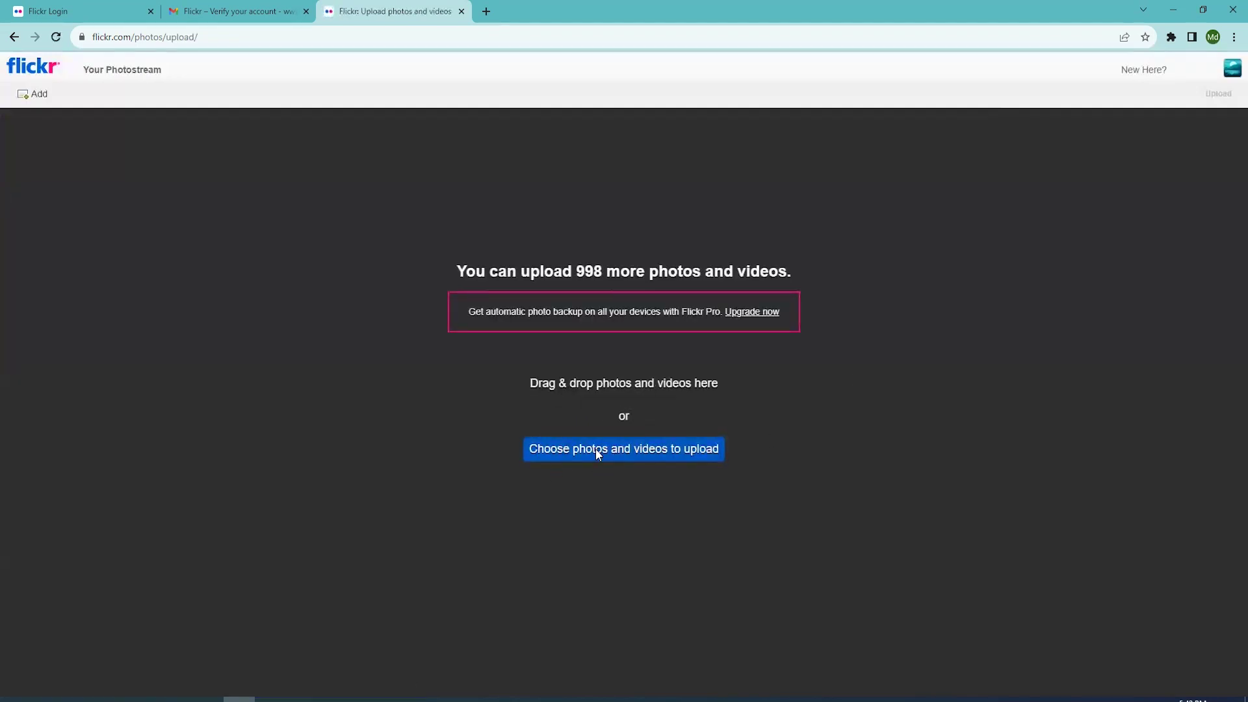
- Load landscape images 2, 3 and 4 into the uploader
{"action": "left_click", "coordinate": [641, 451]}
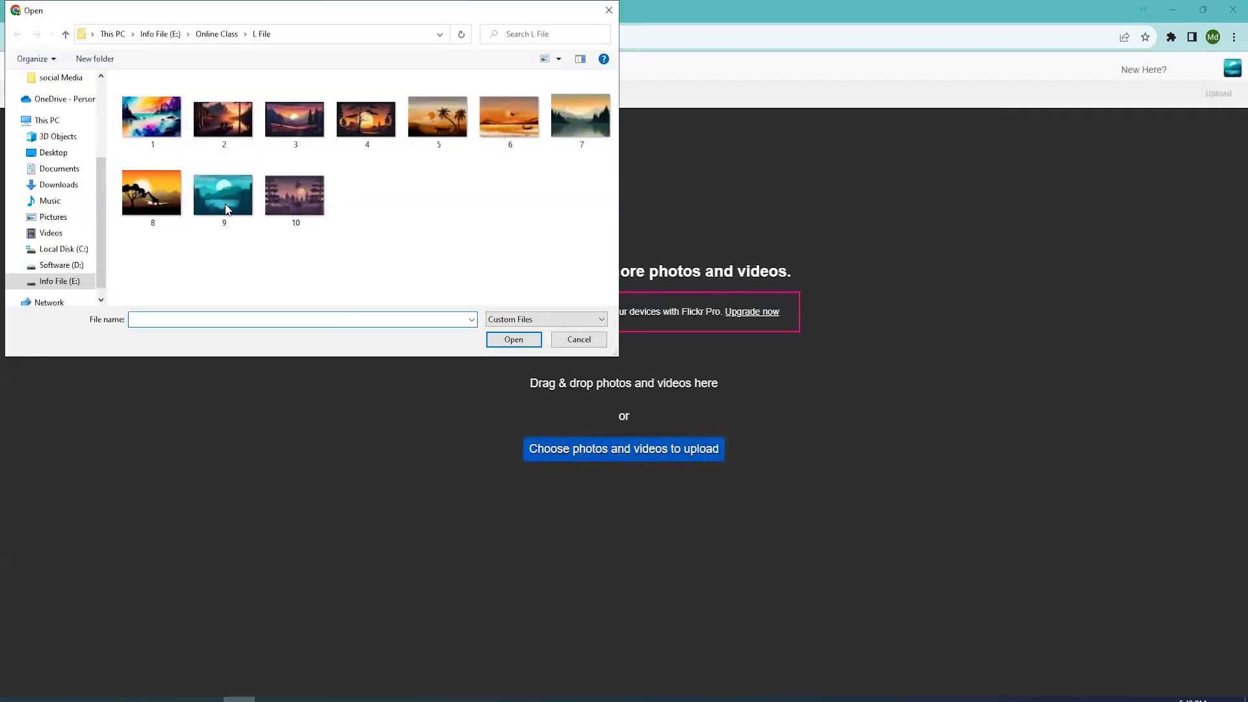
{"action": "left_click", "coordinate": [223, 118]}
{"action": "left_click", "coordinate": [290, 115], "text": "ctrl"}
{"action": "left_click", "coordinate": [365, 128], "text": "ctrl"}
{"action": "left_click", "coordinate": [513, 339]}
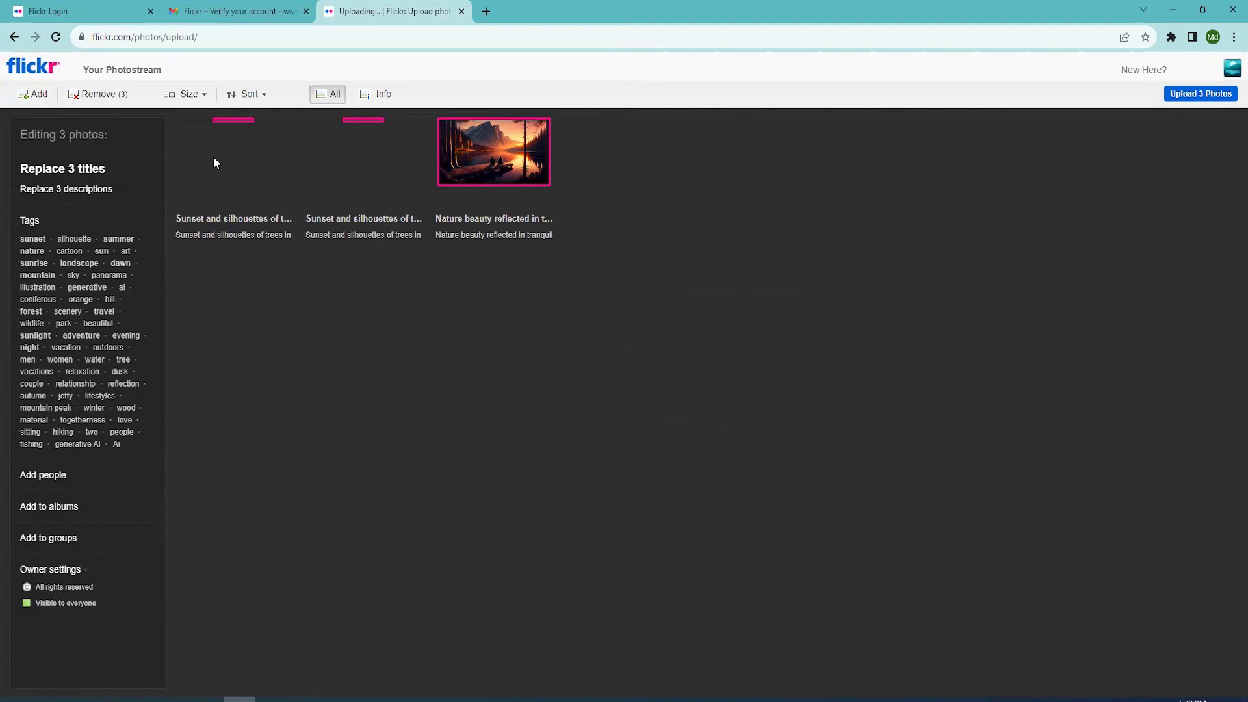
- Toggle the selection among the three queued photos in the uploader
{"action": "left_click", "coordinate": [333, 96]}
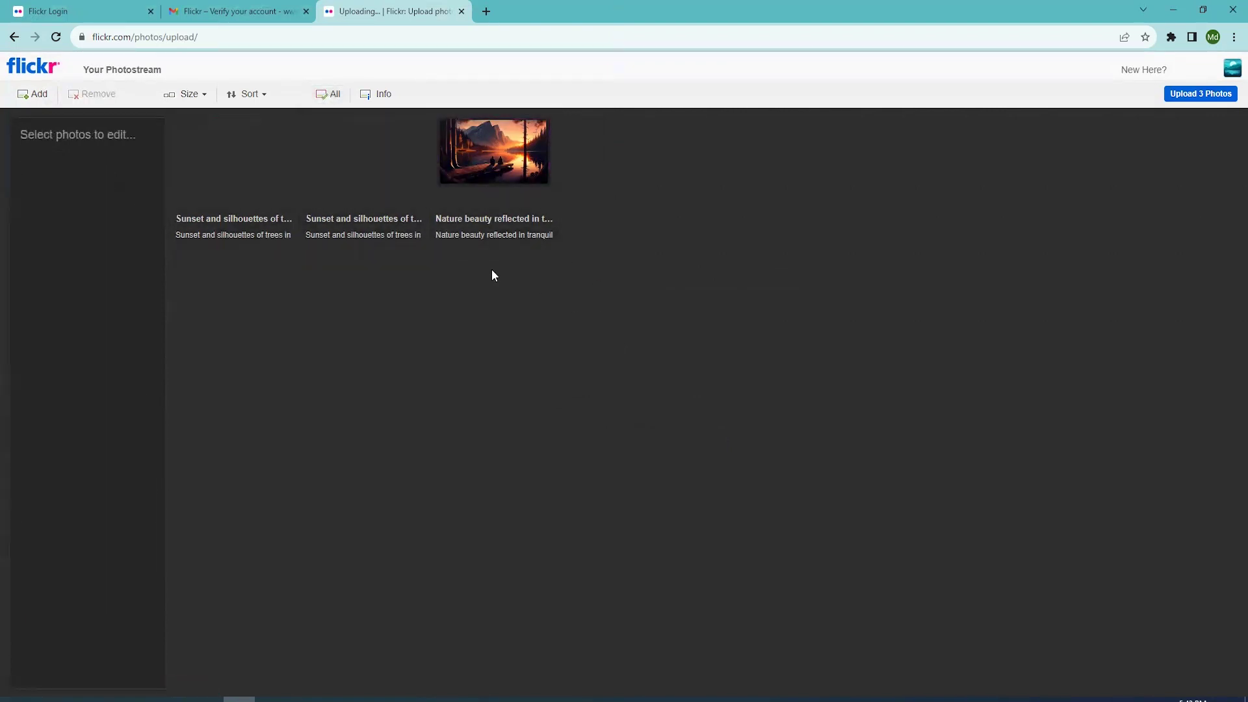
{"action": "left_click", "coordinate": [195, 148]}
{"action": "left_click", "coordinate": [477, 157]}
{"action": "left_click", "coordinate": [335, 160]}
{"action": "left_click", "coordinate": [328, 95]}
{"action": "left_click", "coordinate": [477, 156]}
{"action": "left_click", "coordinate": [330, 95]}
{"action": "left_click", "coordinate": [483, 154]}
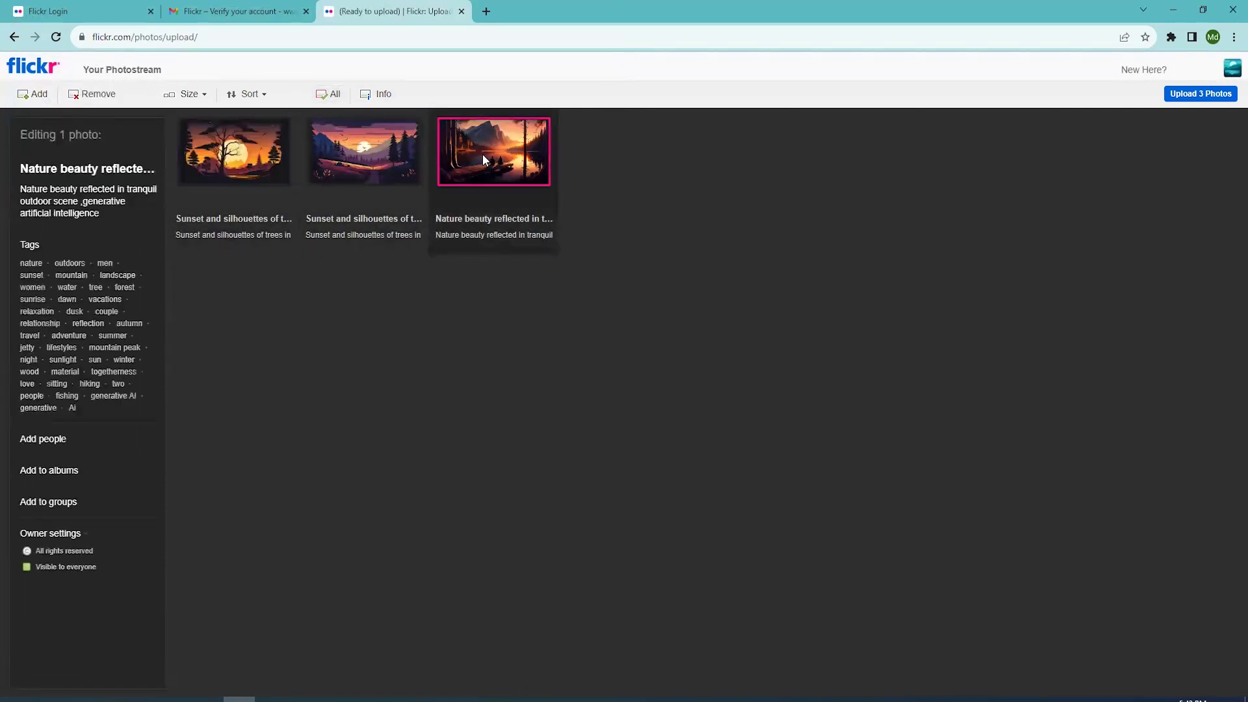
- Upload and publish the three photos, then view them in the Camera Roll
{"action": "left_click", "coordinate": [1201, 95]}
{"action": "left_click", "coordinate": [583, 411]}
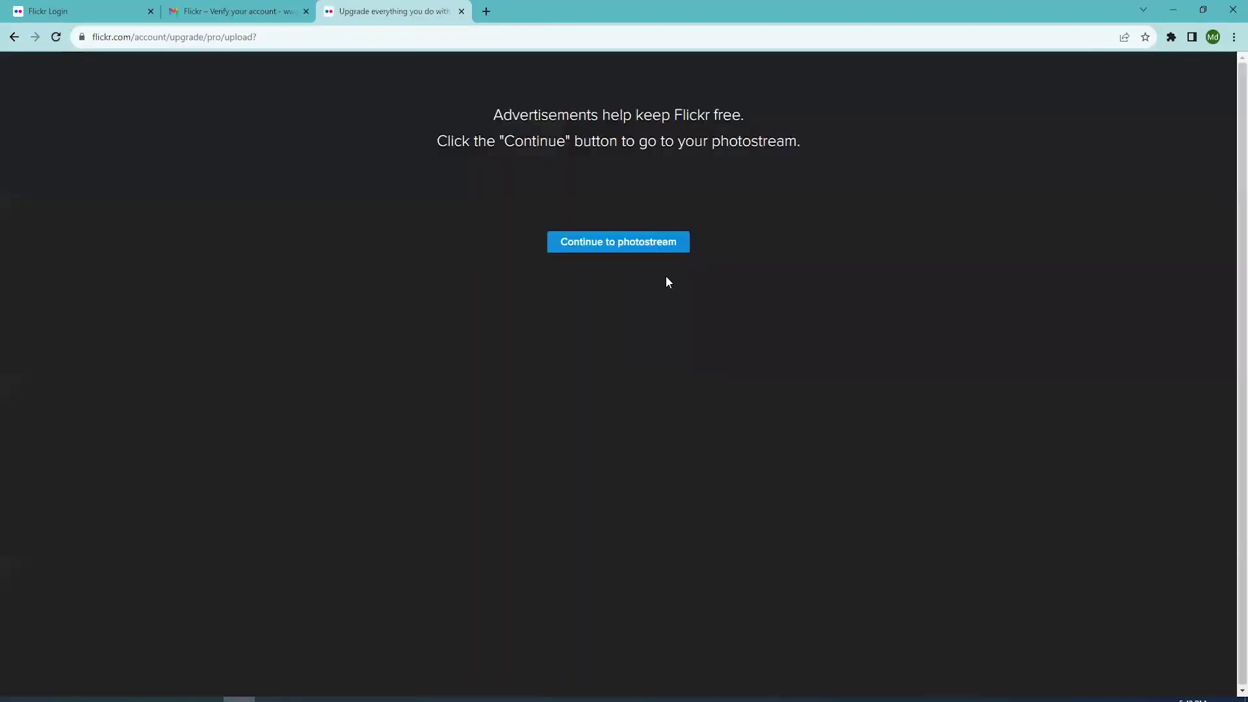
{"action": "left_click", "coordinate": [658, 244]}
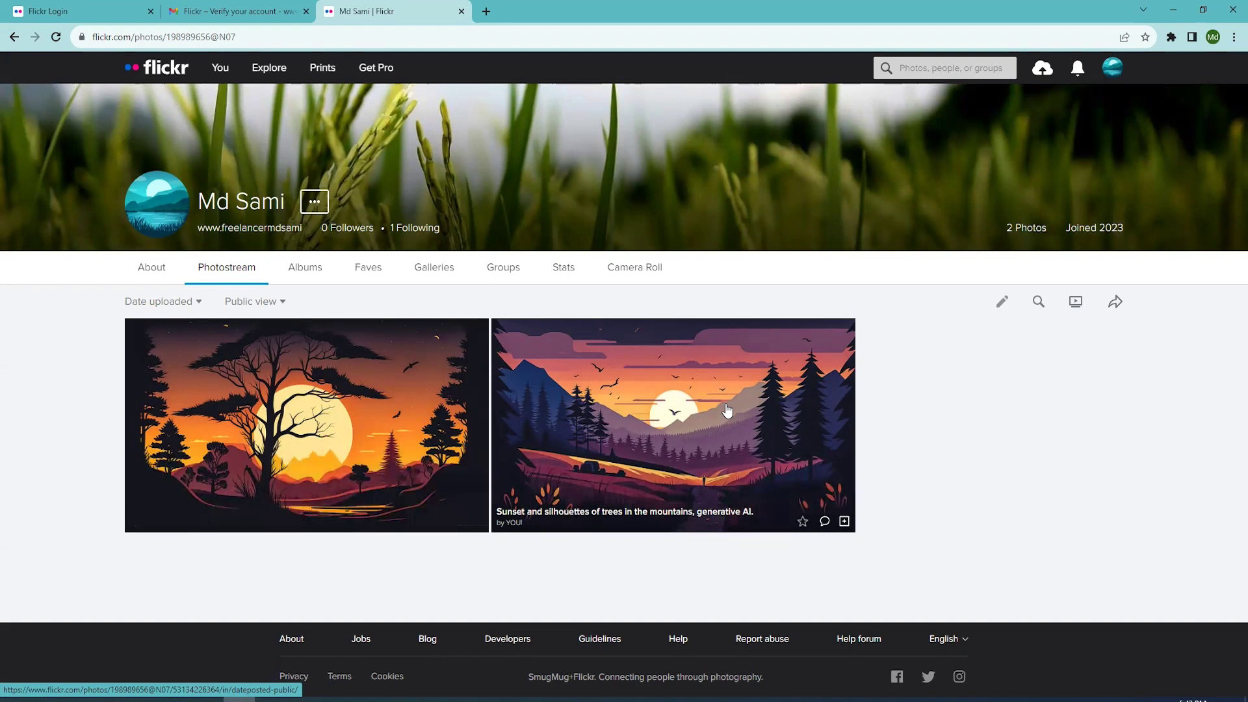
{"action": "left_click", "coordinate": [268, 305]}
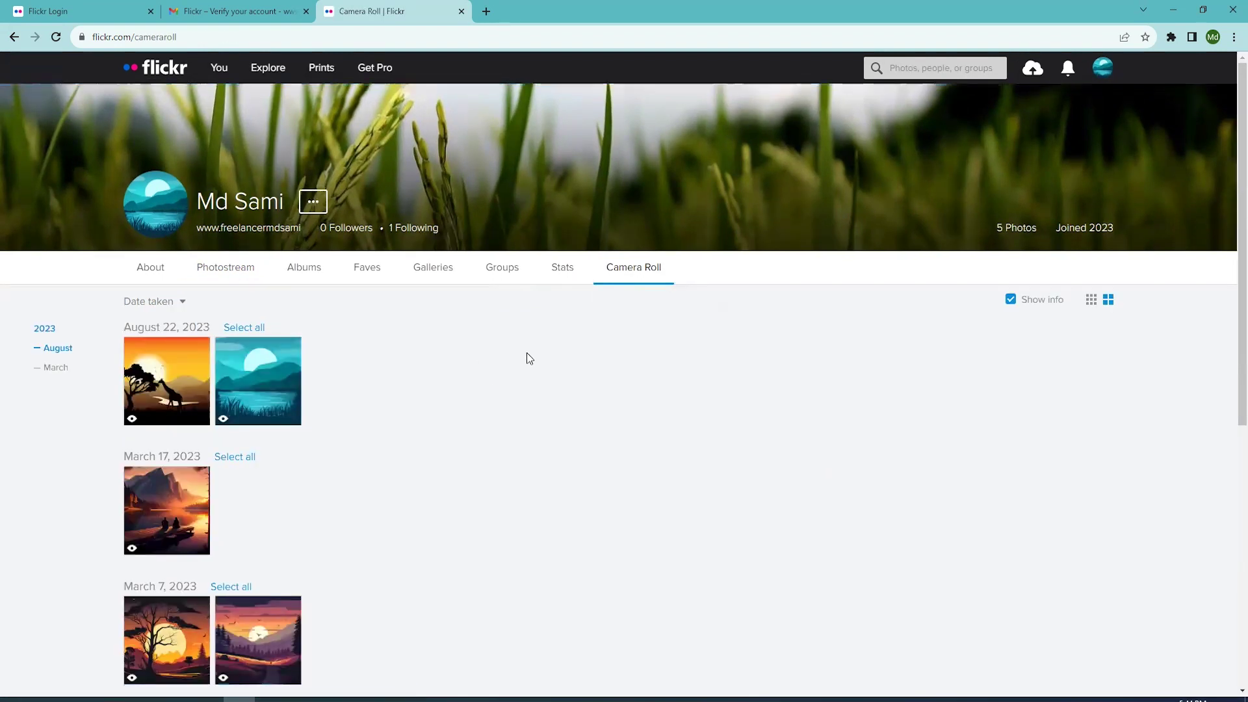
- Scroll the Camera Roll to confirm all 5 photos, then open the About tab
{"action": "scroll", "coordinate": [529, 357], "scroll_direction": "down", "scroll_amount": 3}
{"action": "scroll", "coordinate": [248, 388], "scroll_direction": "up", "scroll_amount": 3}
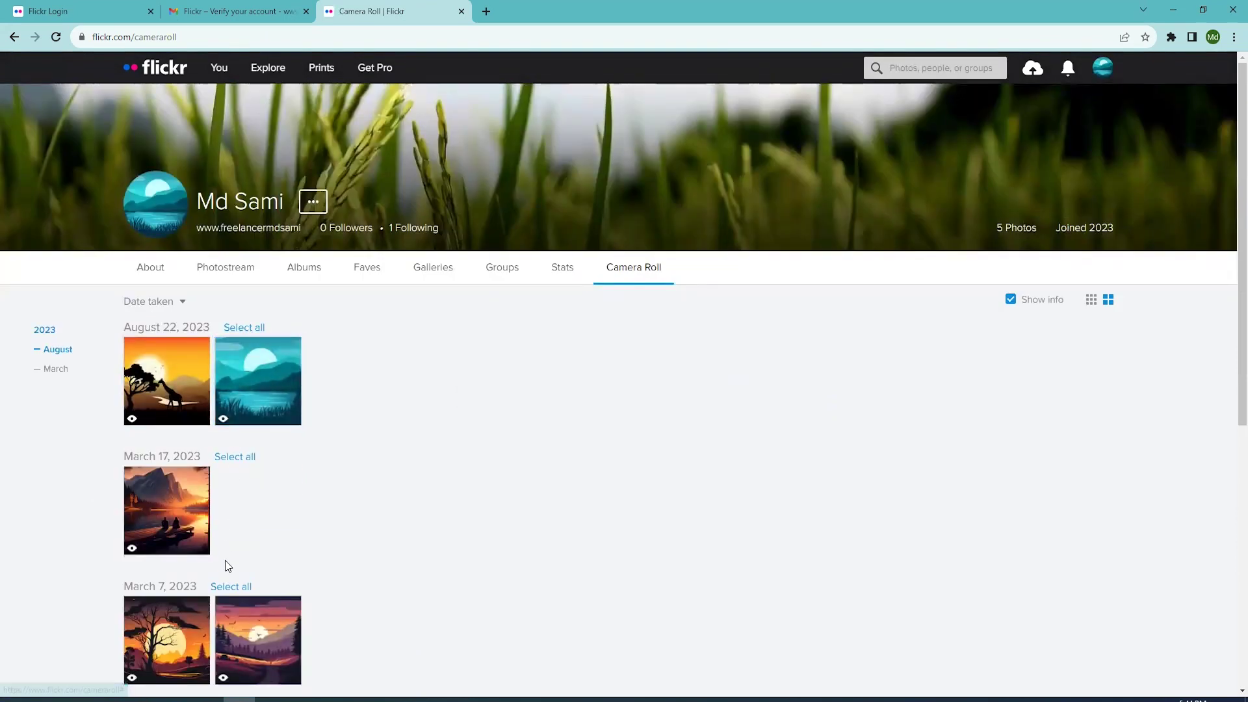
{"action": "scroll", "coordinate": [228, 566], "scroll_direction": "down", "scroll_amount": 3}
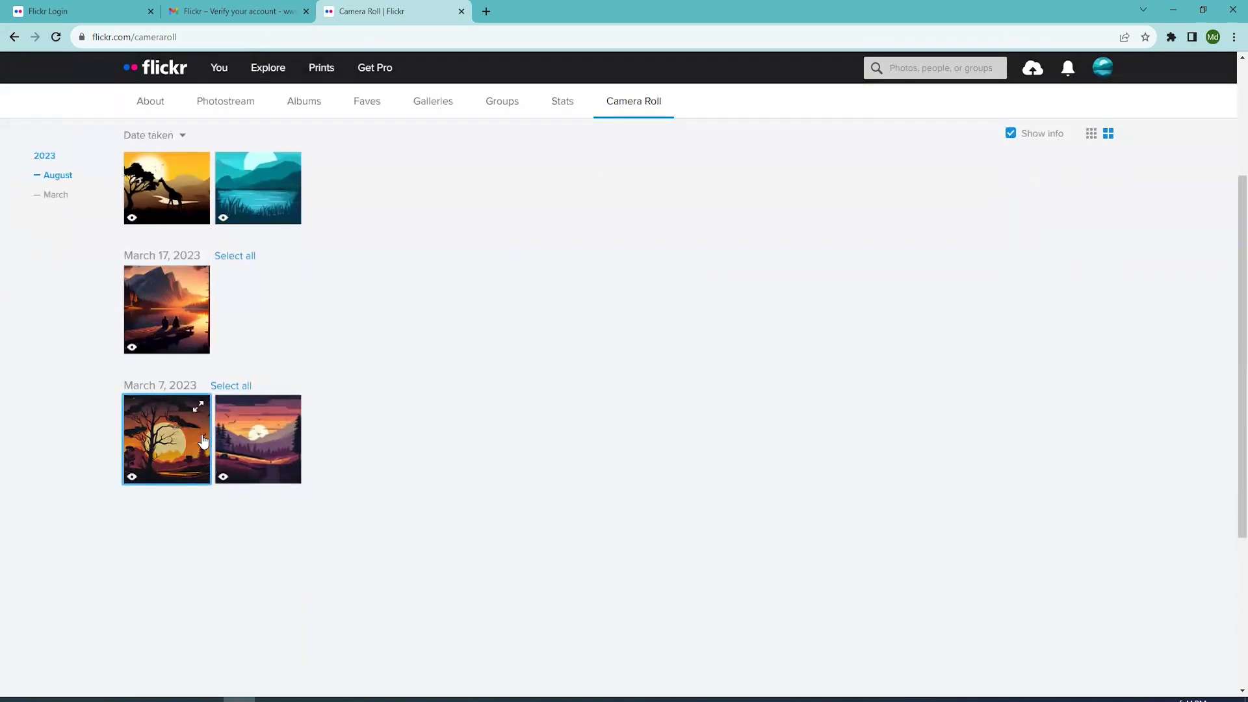
{"action": "scroll", "coordinate": [166, 429], "scroll_direction": "up", "scroll_amount": 3}
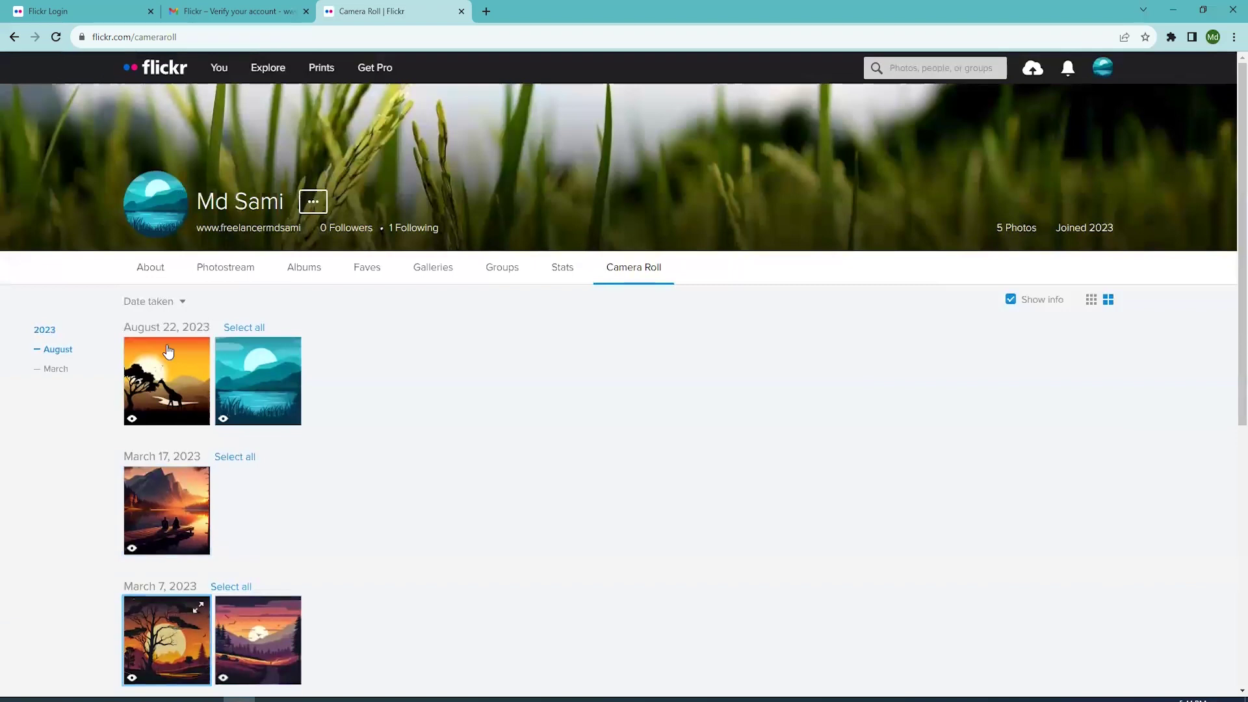
{"action": "left_click", "coordinate": [152, 268]}
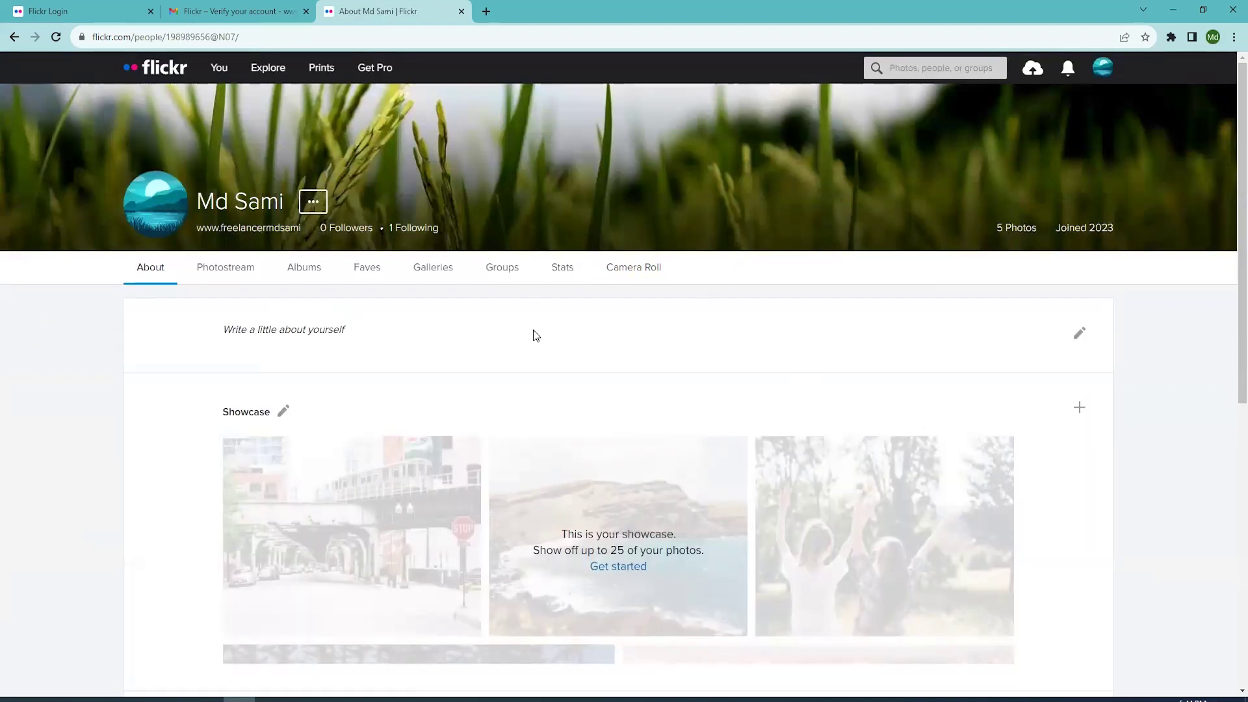
- Scroll up and down the About page to review its still-empty sections
{"action": "scroll", "coordinate": [415, 357], "scroll_direction": "down", "scroll_amount": 2}
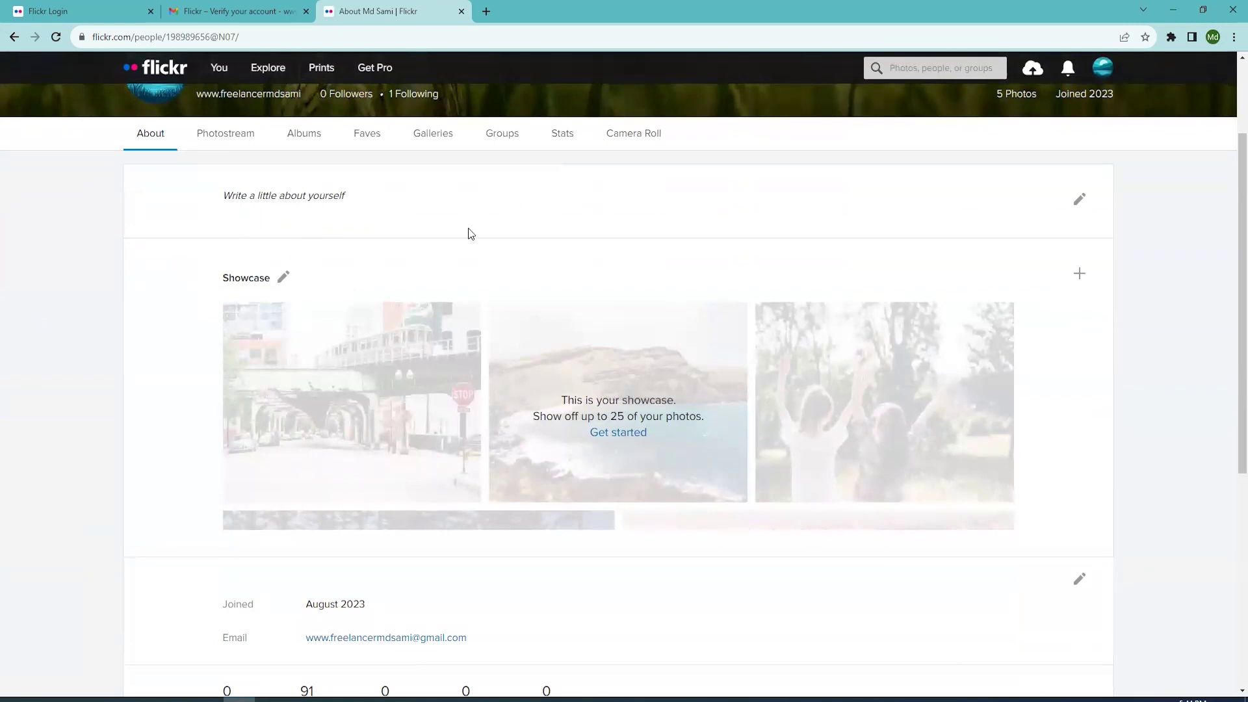
{"action": "scroll", "coordinate": [471, 234], "scroll_direction": "down", "scroll_amount": 5}
{"action": "scroll", "coordinate": [499, 438], "scroll_direction": "up", "scroll_amount": 7}
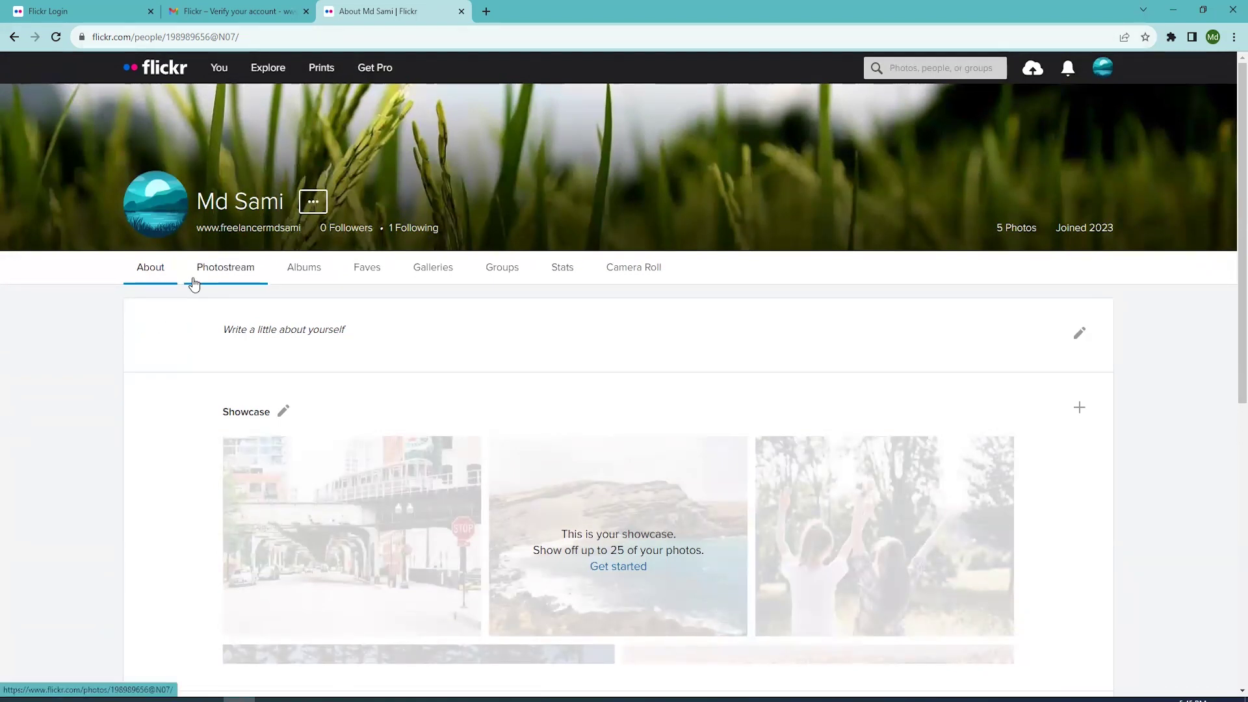
{"action": "scroll", "coordinate": [282, 382], "scroll_direction": "down", "scroll_amount": 3}
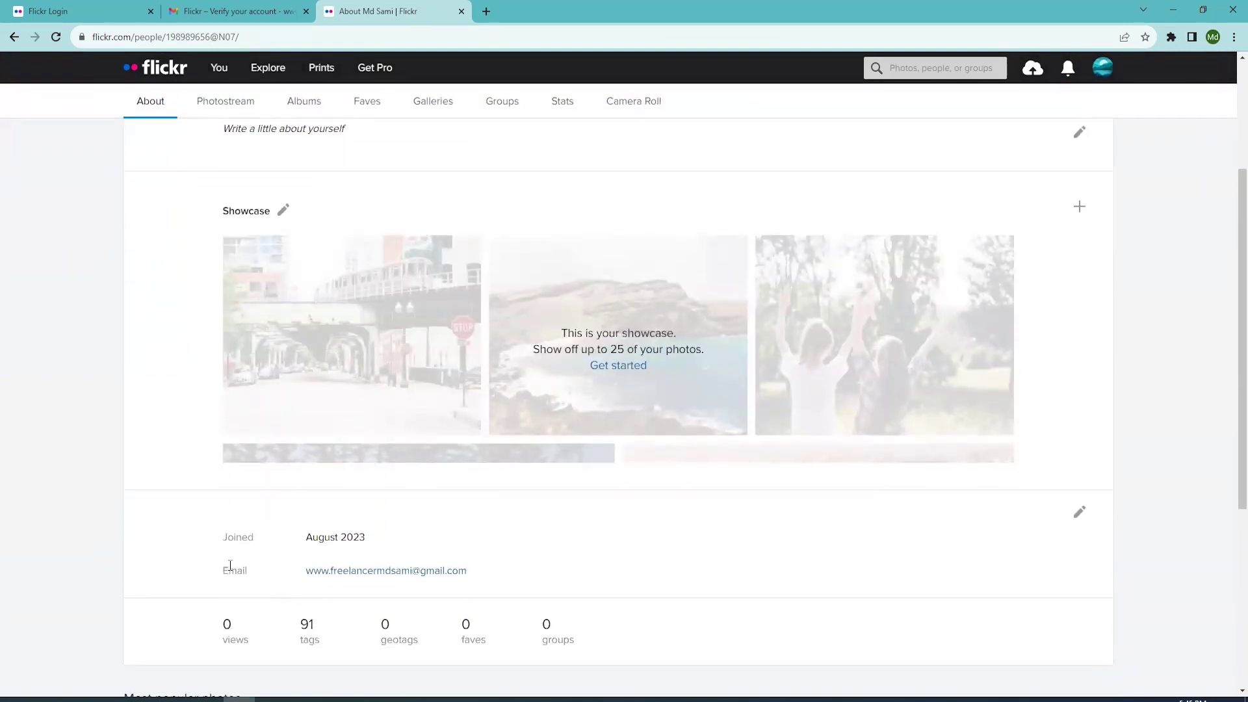
{"action": "scroll", "coordinate": [206, 546], "scroll_direction": "up", "scroll_amount": 3}
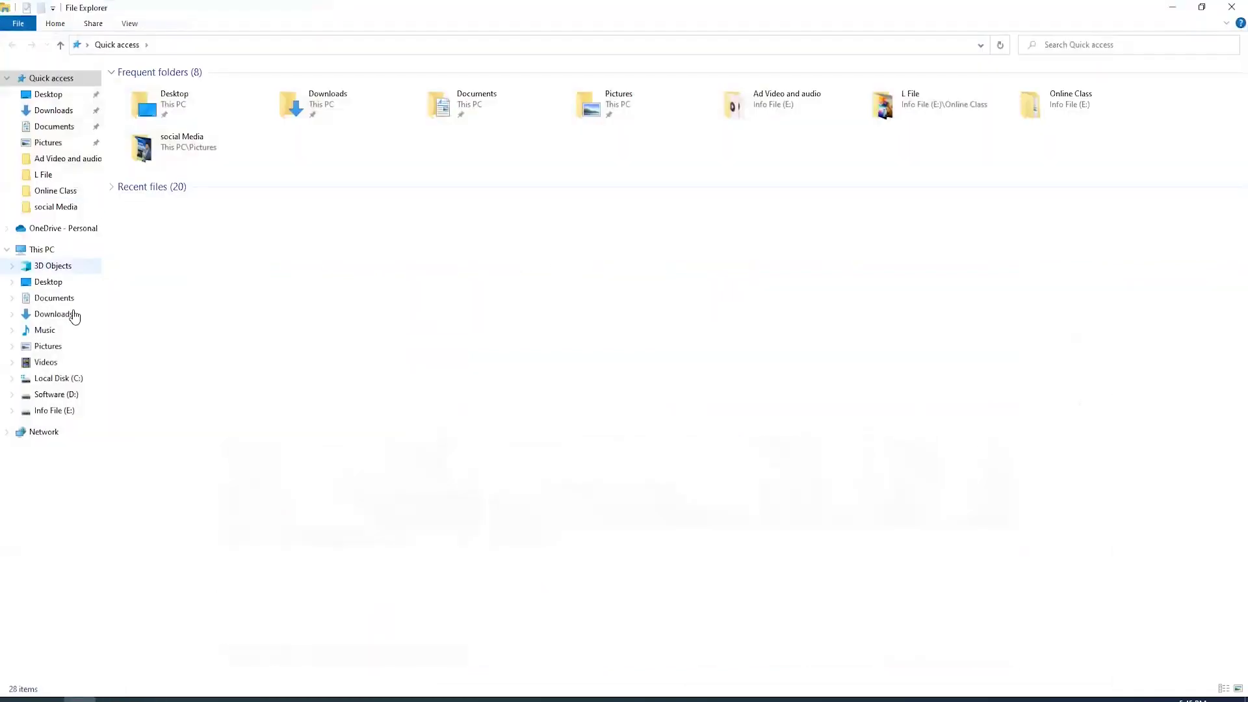
- Open the Info note from Info File (E:) and paste its introduction into the Flickr bio box
{"action": "left_click", "coordinate": [55, 410]}
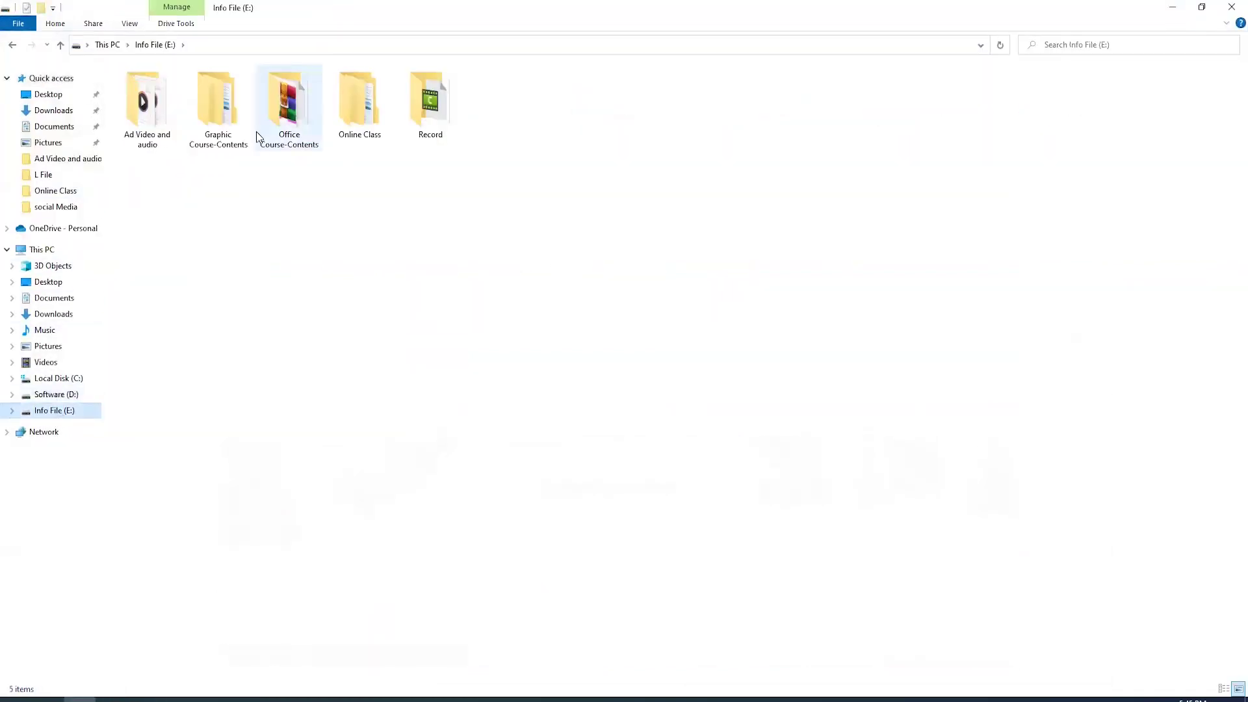
{"action": "double_click", "coordinate": [260, 130]}
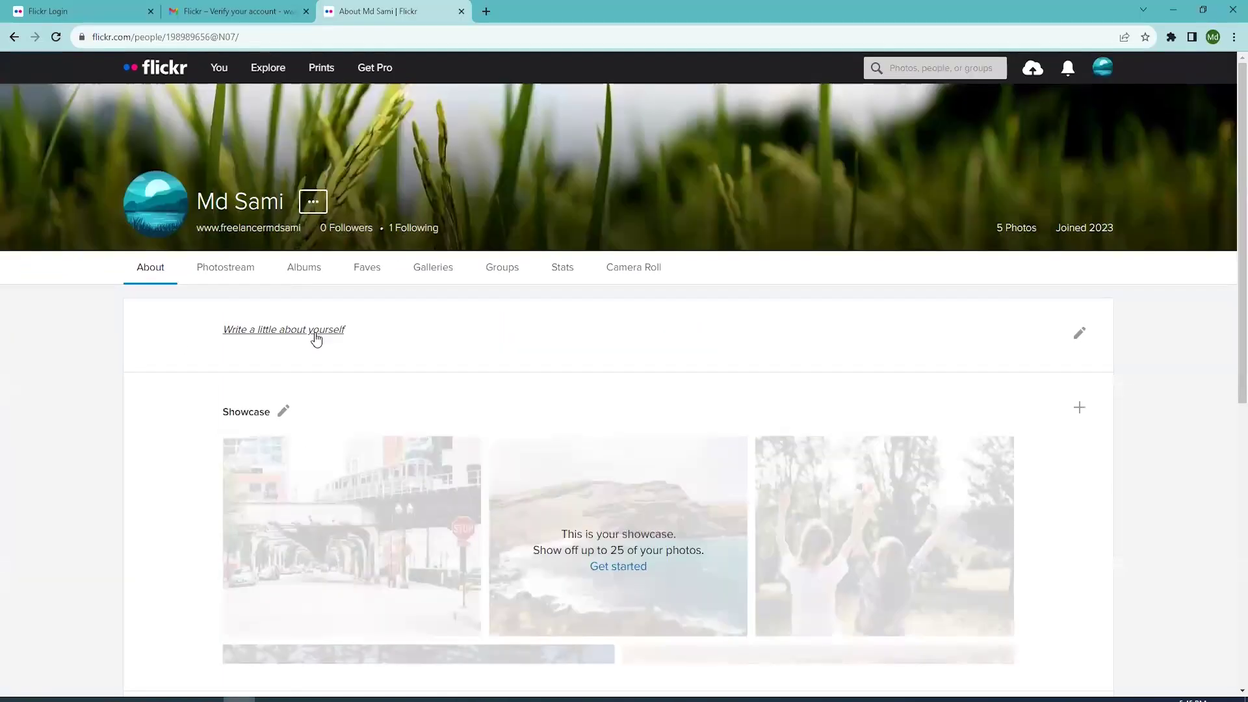
{"action": "left_click", "coordinate": [314, 336]}
{"action": "left_click", "coordinate": [324, 348]}
{"action": "type", "text": "Hi there, welcome to my profile, I'm Md Samiul Islam. I'm a graphic designer, Data Entry Operator & also & Digital Marketer. I love to work & like to use my creativity. I'm an expert in ✅ Photoshop ✅ Illustrator ✅ Premiere Pro ✅ Adobe After Effect ✅ Microsoft Office ✅ Email Signature ✅ Digital Marketing & I can do this work efficiently 😊"}
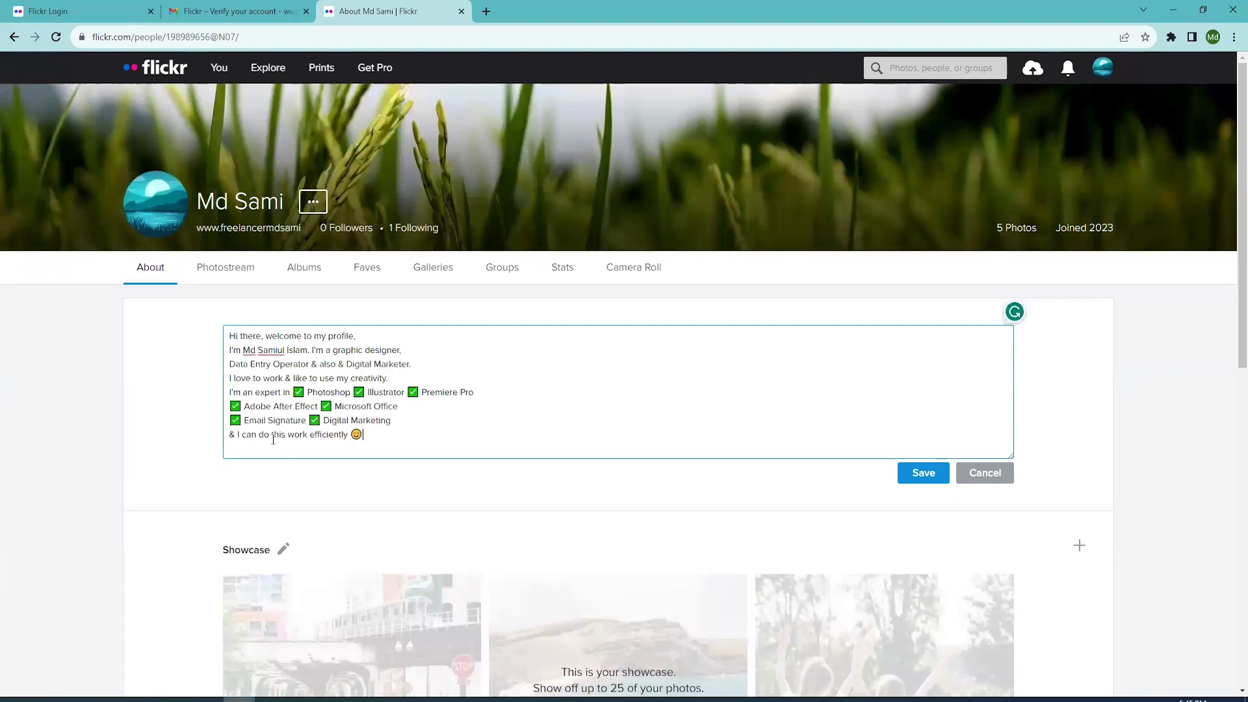
- Save the bio introduction listing Photoshop, Illustrator and Digital Marketing skills
{"action": "left_click", "coordinate": [919, 474]}
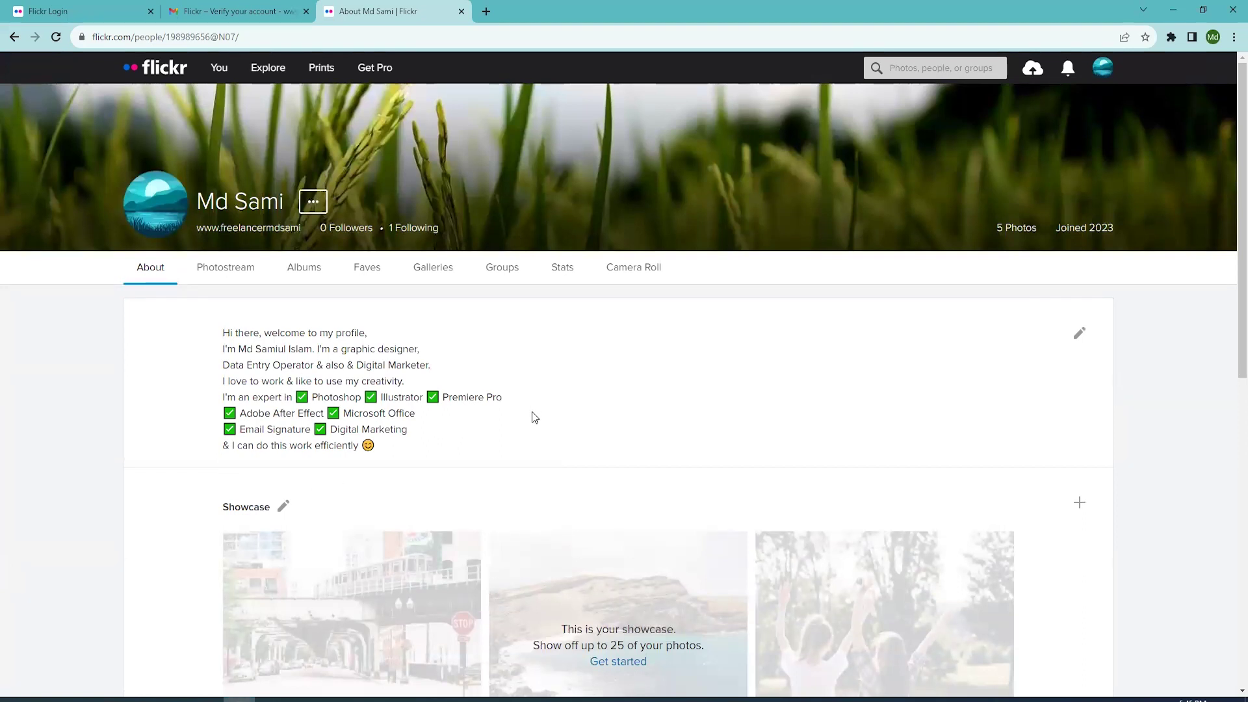
{"action": "scroll", "coordinate": [532, 411], "scroll_direction": "down", "scroll_amount": 3}
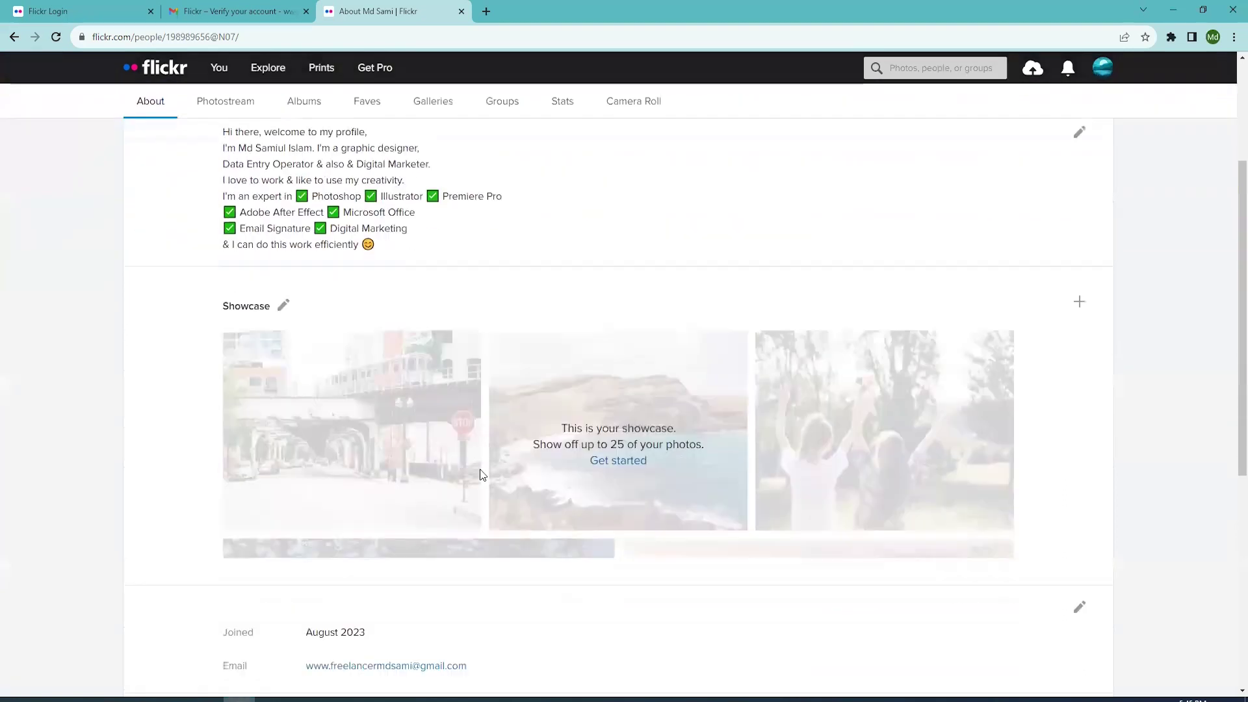
- Add the sunset tree, purple mountain, lakeside, African and teal lake illustrations to the showcase
{"action": "left_click", "coordinate": [282, 306]}
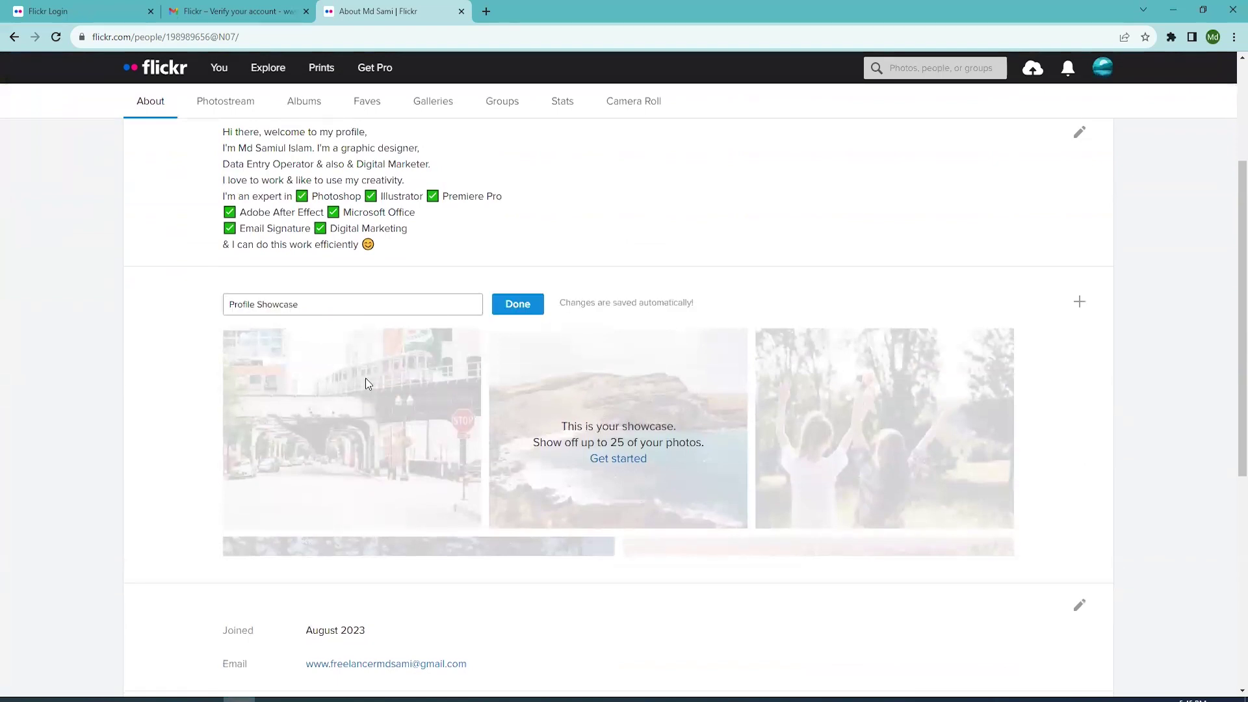
{"action": "left_click", "coordinate": [518, 305]}
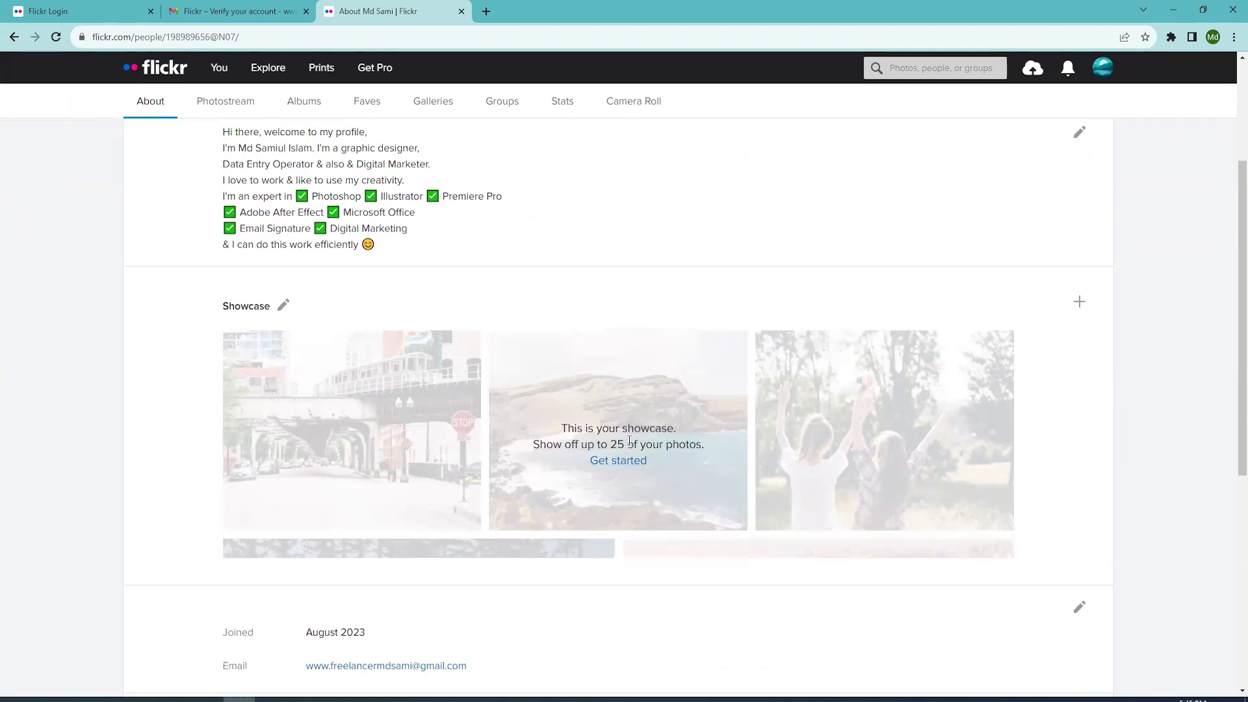
{"action": "left_click", "coordinate": [625, 463]}
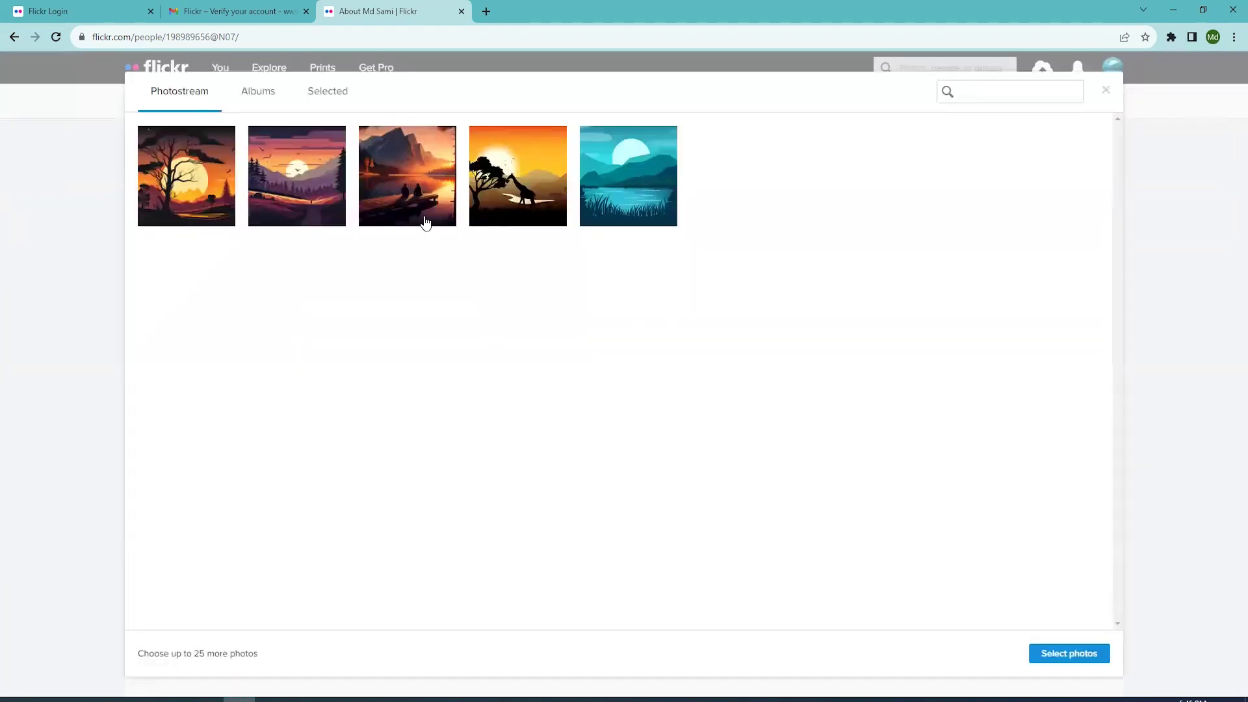
{"action": "left_click", "coordinate": [187, 176]}
{"action": "left_click", "coordinate": [291, 179]}
{"action": "left_click", "coordinate": [407, 180]}
{"action": "left_click", "coordinate": [531, 182]}
{"action": "left_click", "coordinate": [627, 179]}
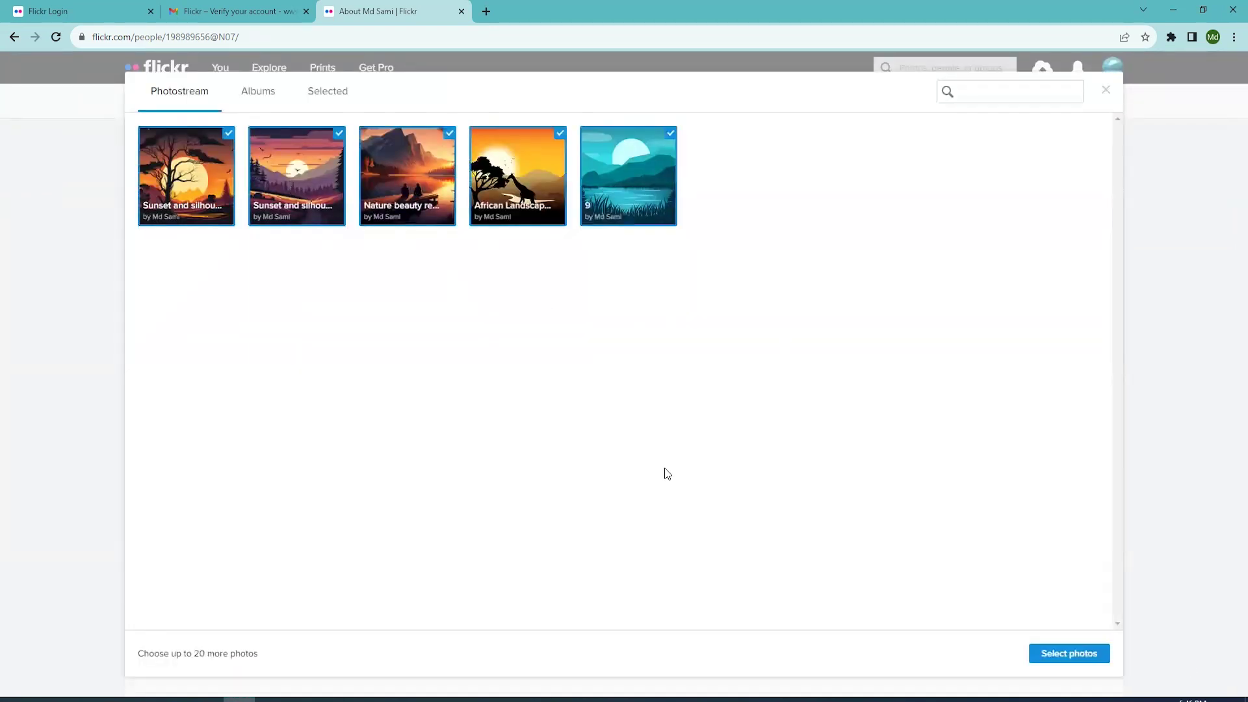
{"action": "left_click", "coordinate": [1040, 654]}
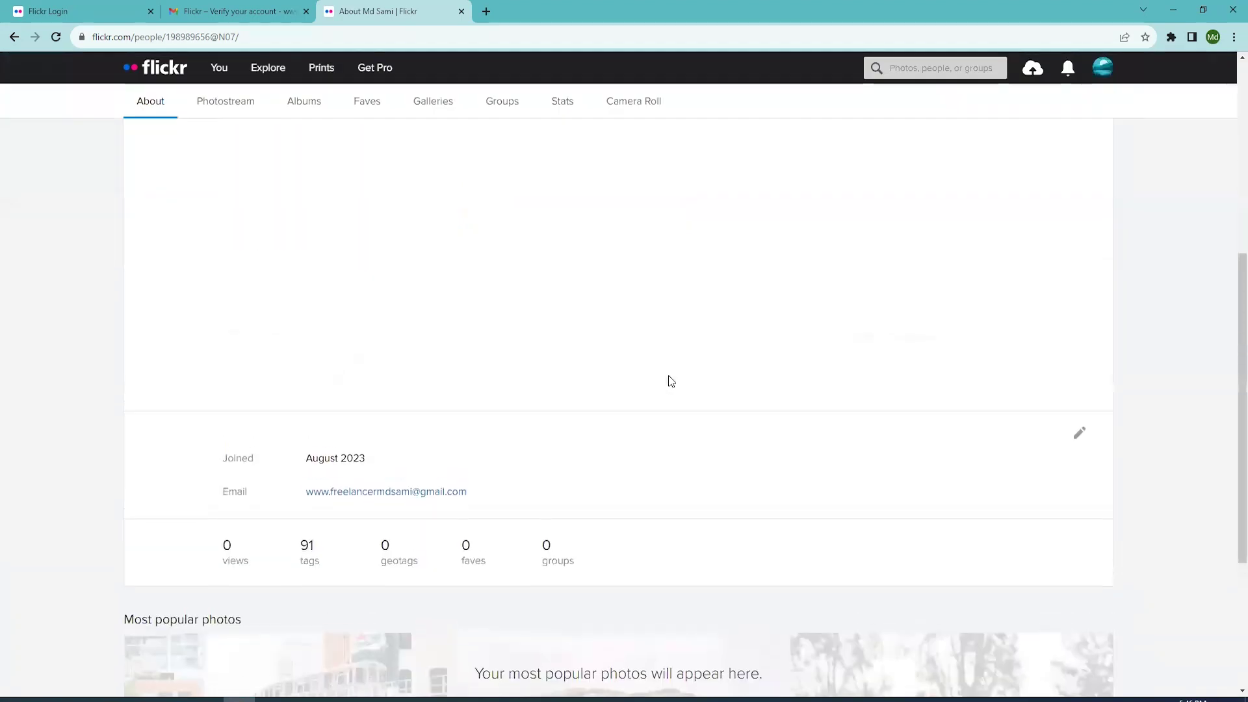
{"action": "scroll", "coordinate": [668, 377], "scroll_direction": "up", "scroll_amount": 3}
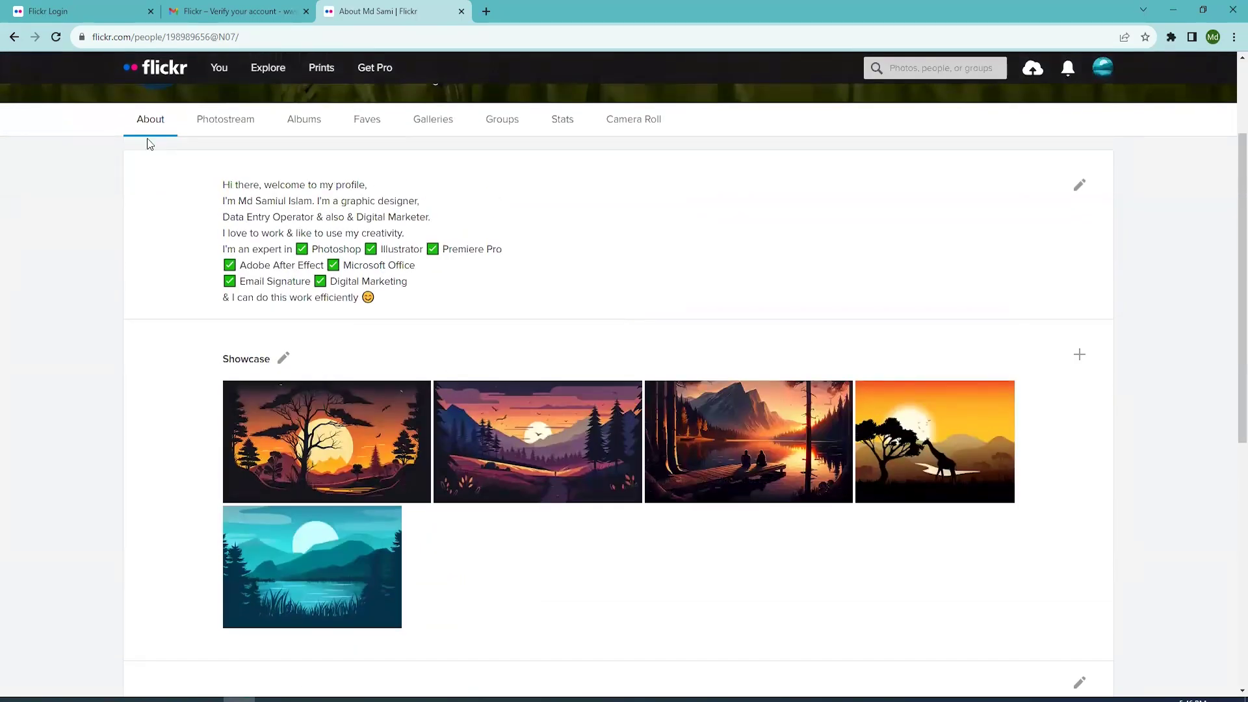
{"action": "scroll", "coordinate": [683, 493], "scroll_direction": "down", "scroll_amount": 4}
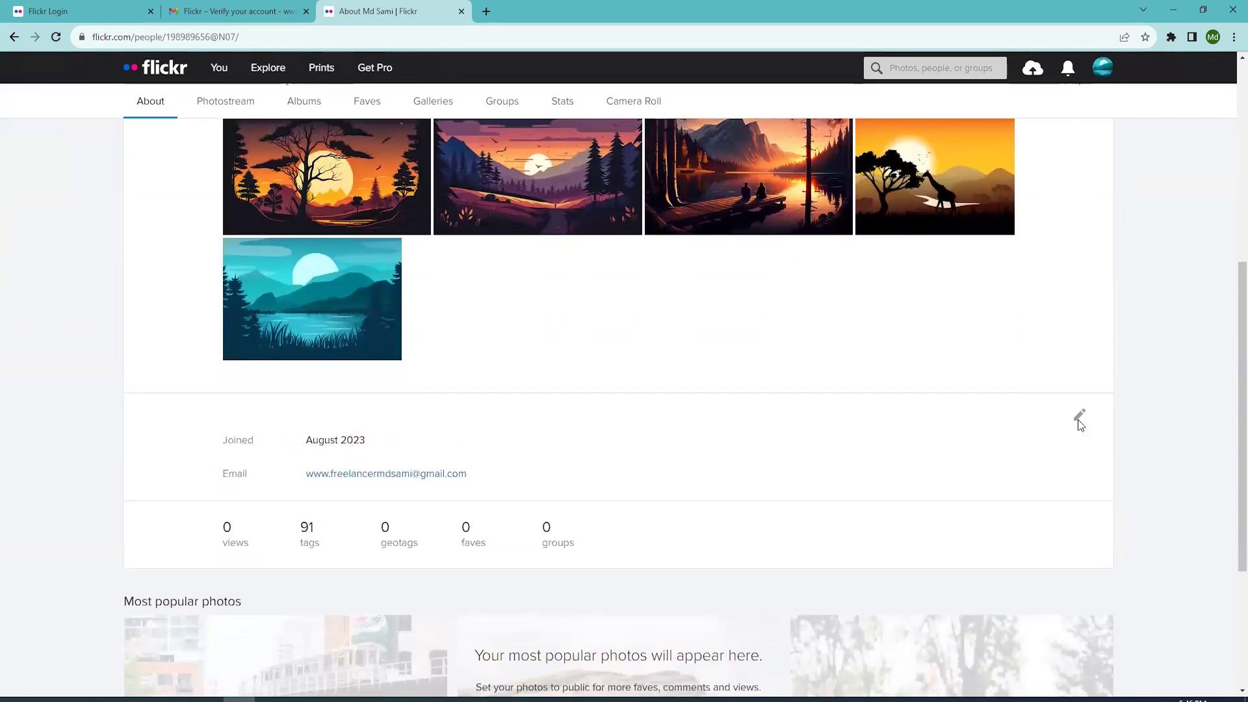
- Edit the profile details and set the occupation to Graphics Designer
{"action": "left_click", "coordinate": [1079, 417]}
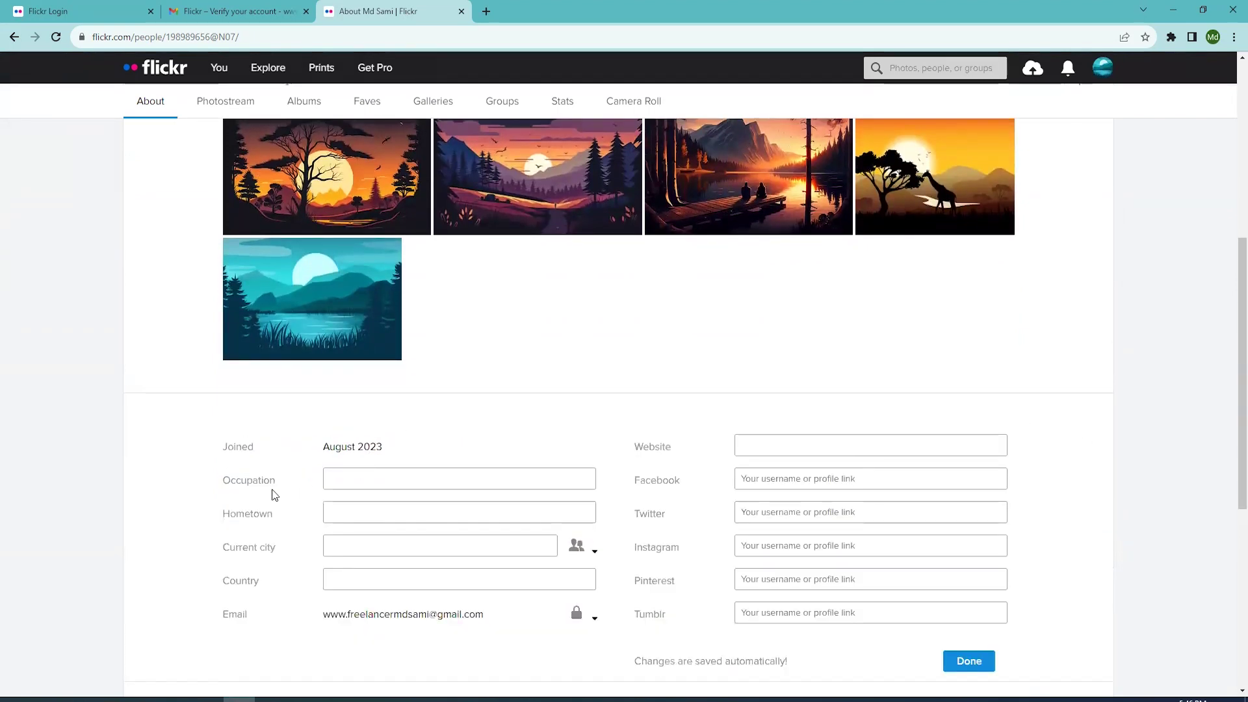
{"action": "scroll", "coordinate": [273, 495], "scroll_direction": "down", "scroll_amount": 2}
{"action": "left_click", "coordinate": [367, 345]}
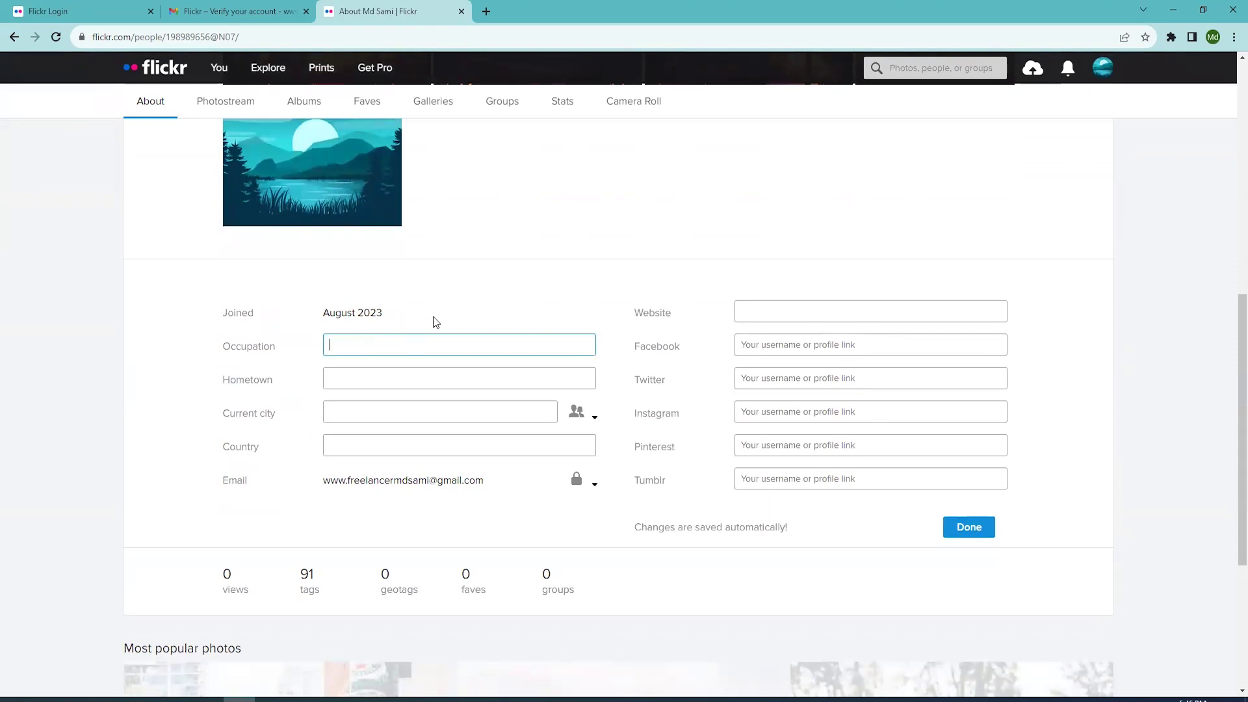
{"action": "type", "text": "uhdsdhj"}
{"action": "key", "text": "ctrl+a"}
{"action": "key", "text": "BackSpace"}
{"action": "type", "text": "Graphic"}
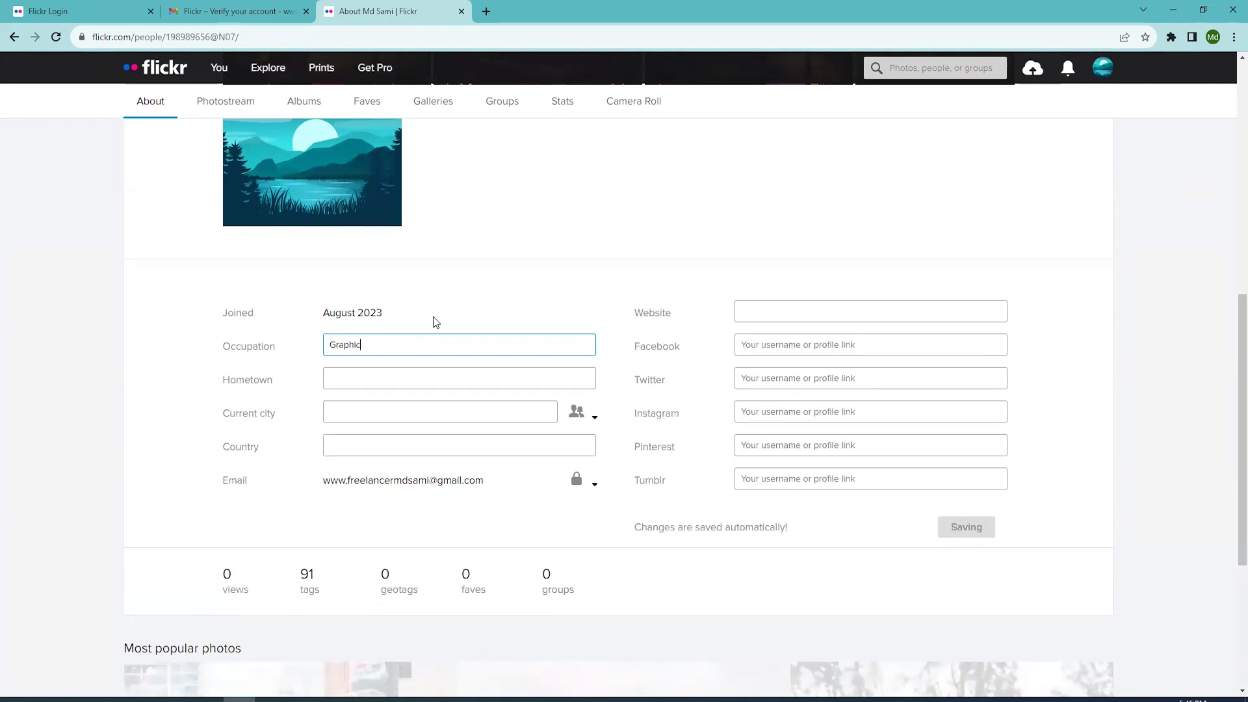
{"action": "type", "text": "s Designer"}
- Enter hometown and current city Dhaka and country Bangladesh
{"action": "left_click", "coordinate": [337, 381]}
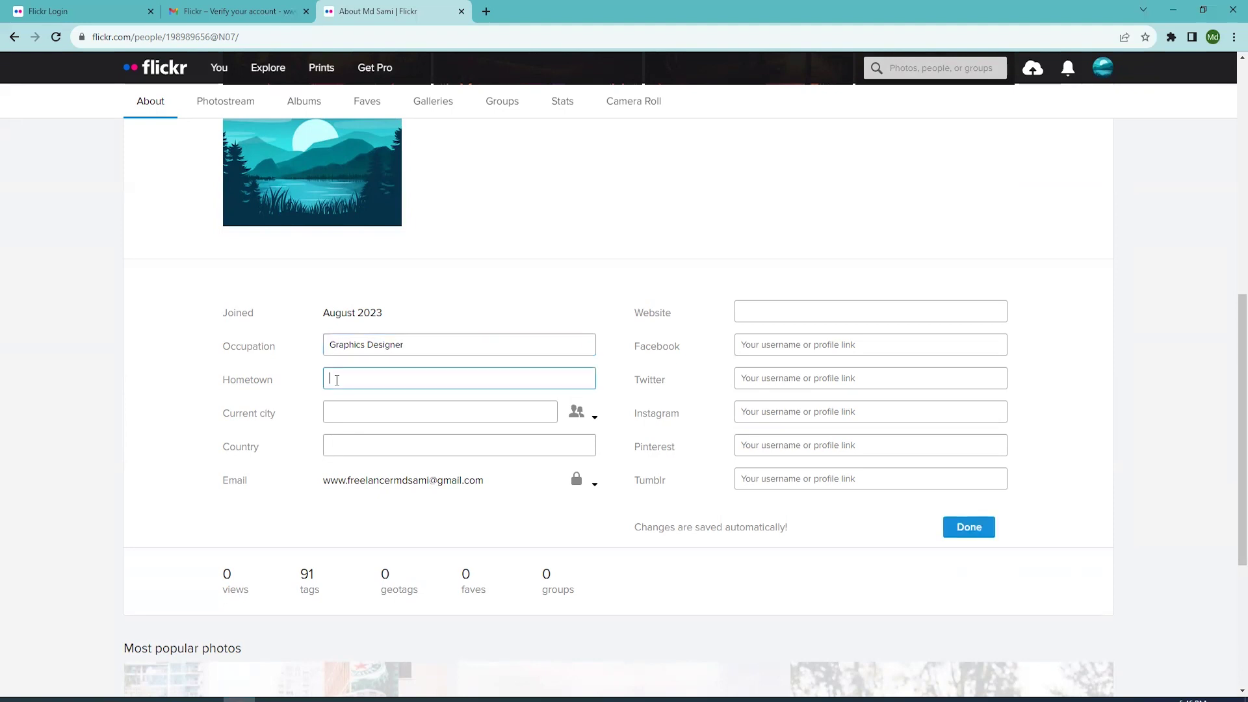
{"action": "left_click", "coordinate": [378, 414]}
{"action": "left_click", "coordinate": [351, 384]}
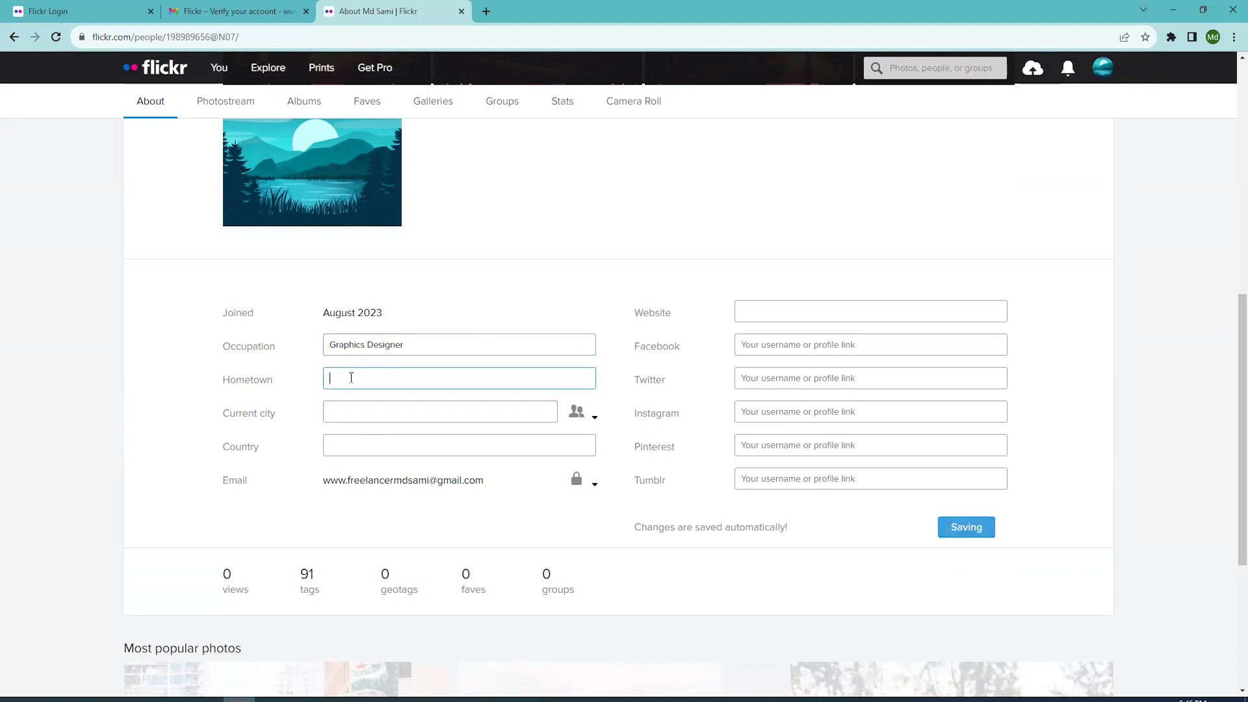
{"action": "type", "text": "Dhaj"}
{"action": "type", "text": "ka"}
{"action": "left_click", "coordinate": [369, 413]}
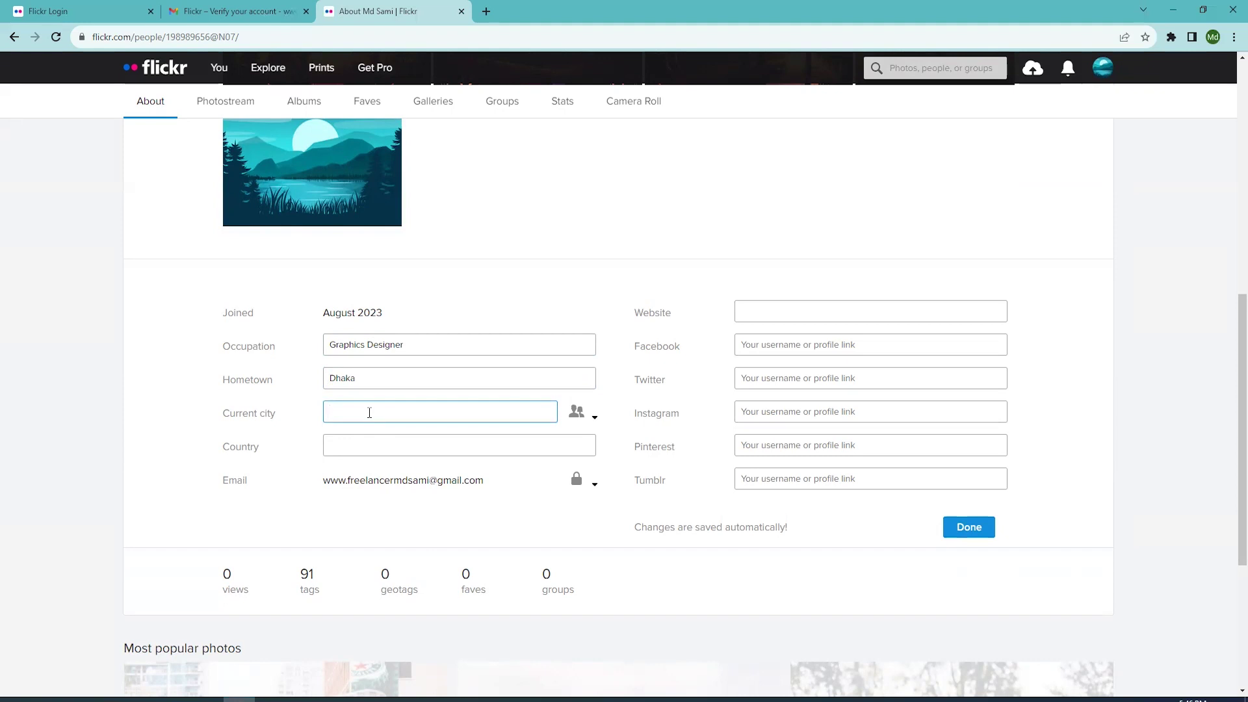
{"action": "type", "text": "Dhaka"}
{"action": "left_click", "coordinate": [356, 445]}
{"action": "type", "text": "Bangladesh"}
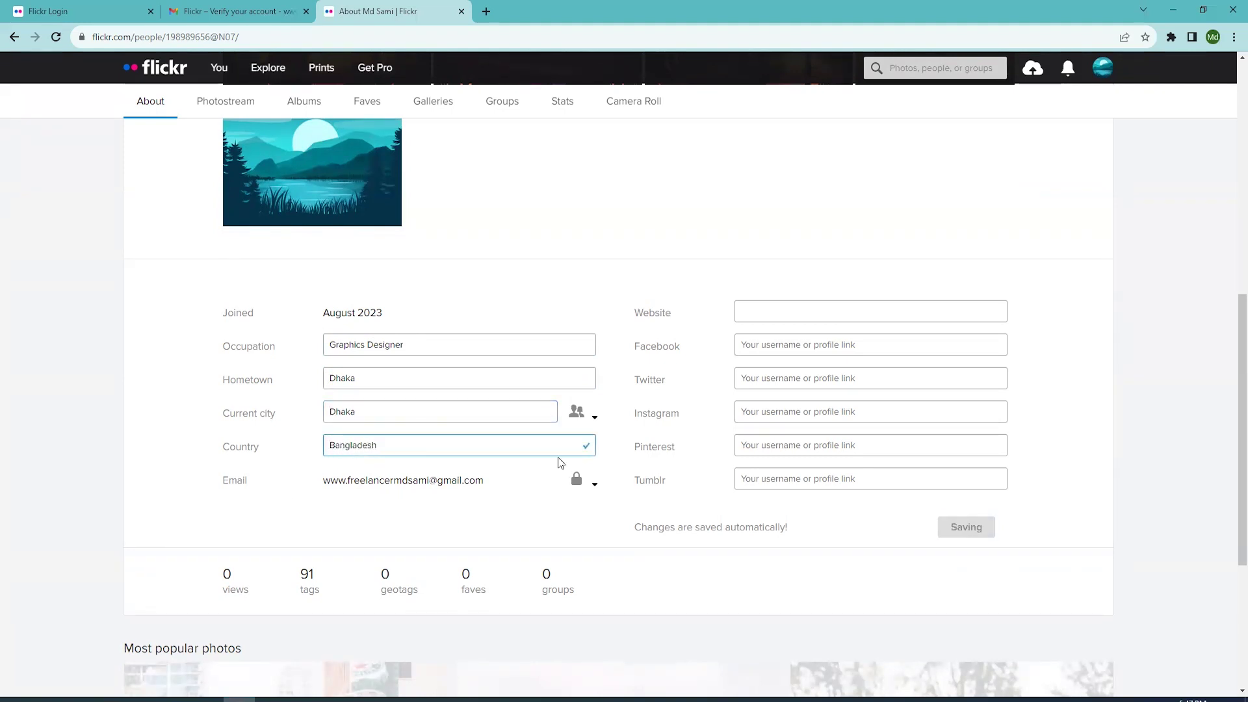
- Make the current city visible to everyone and change who can see the email address
{"action": "left_click", "coordinate": [577, 413]}
{"action": "left_click", "coordinate": [532, 331]}
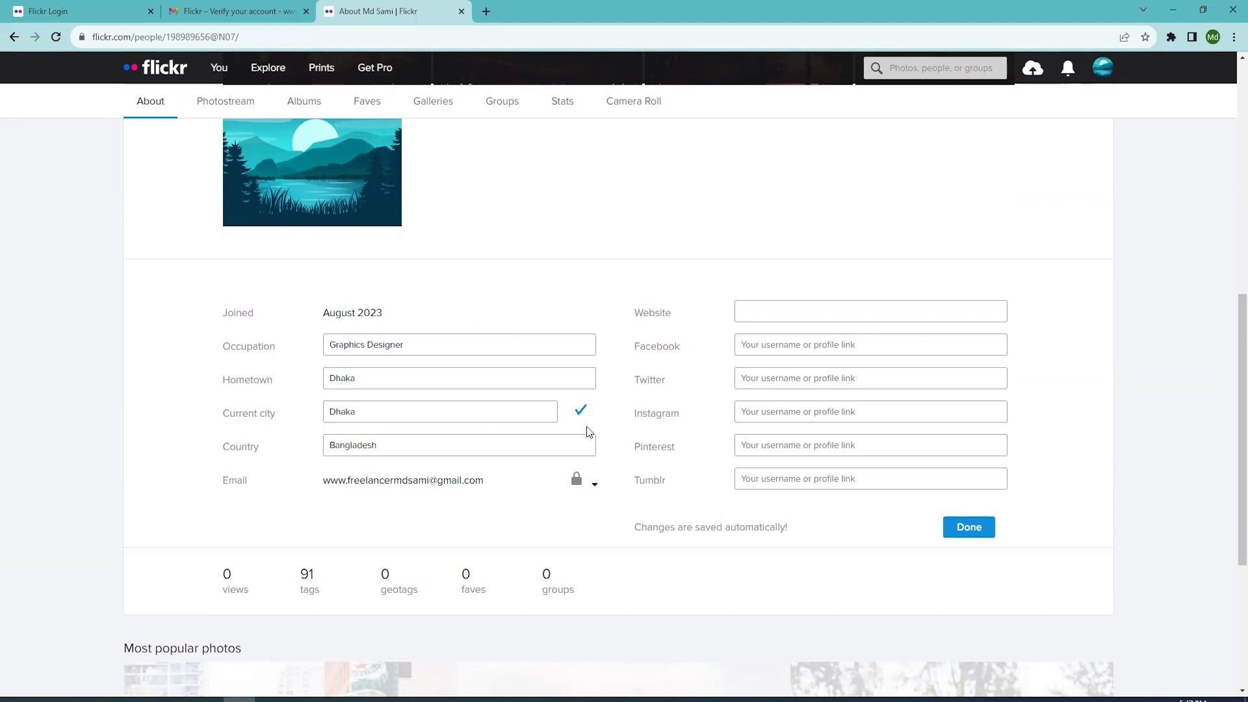
{"action": "left_click", "coordinate": [578, 410]}
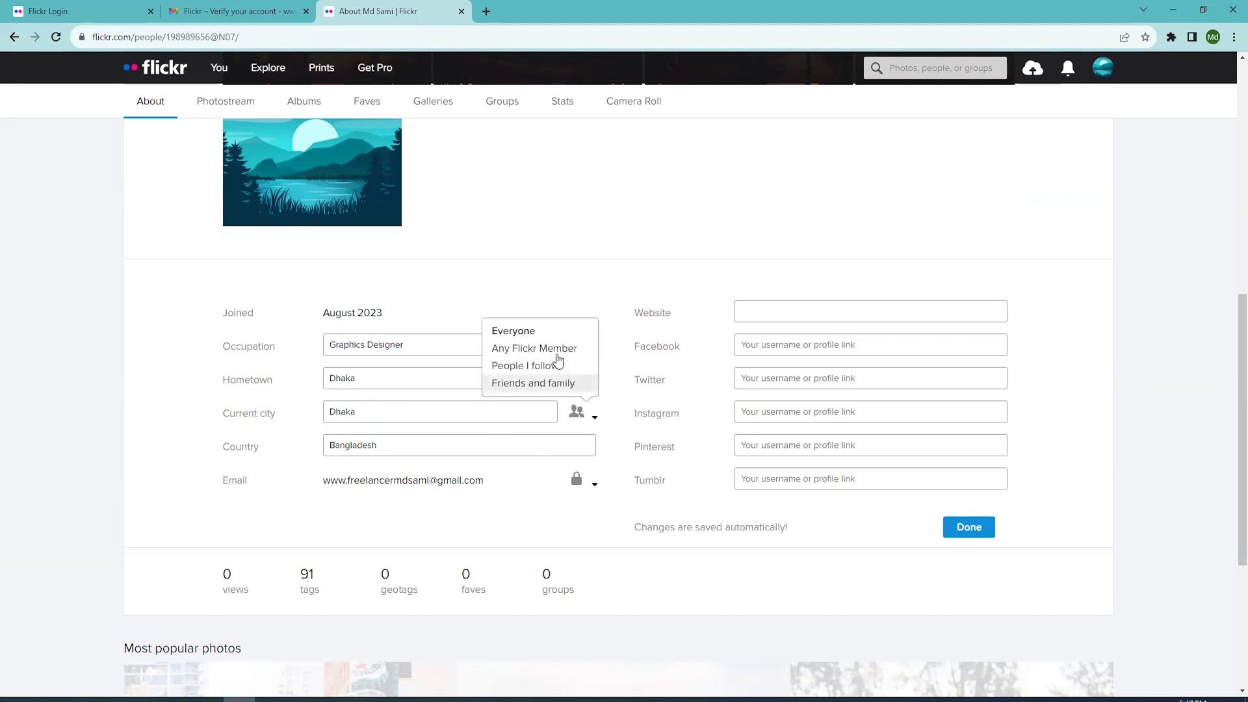
{"action": "left_click", "coordinate": [545, 332]}
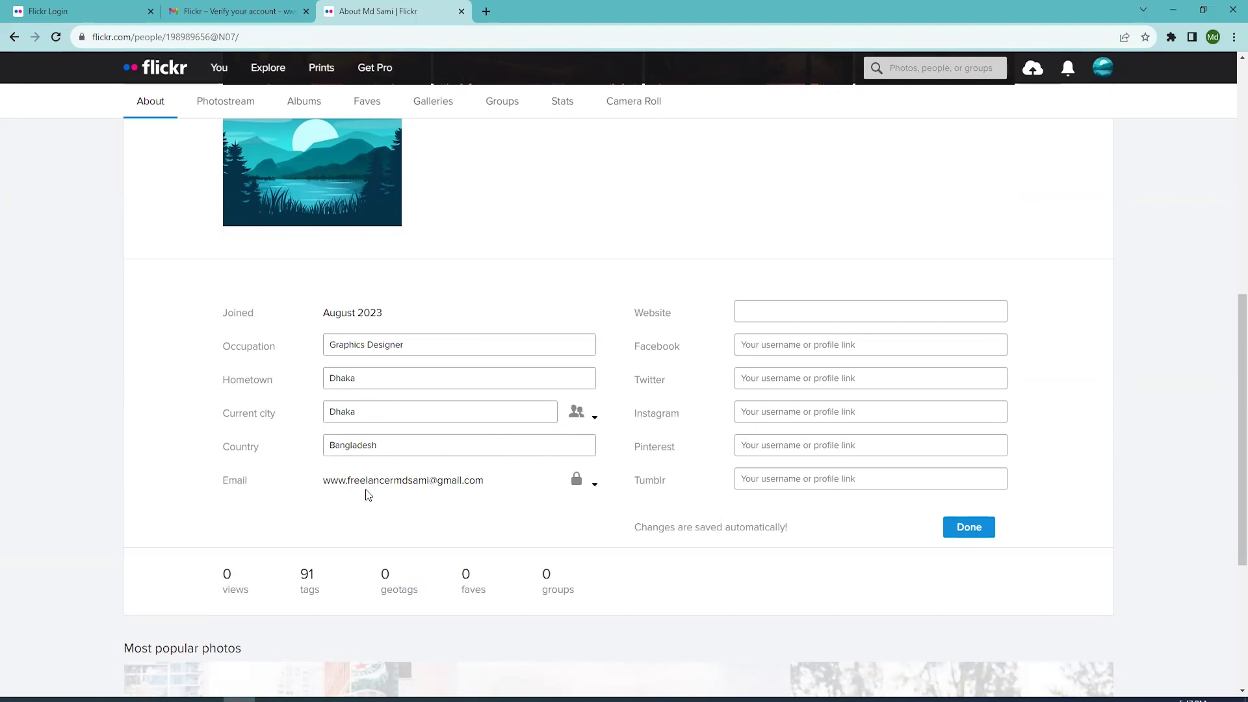
{"action": "left_click", "coordinate": [577, 481]}
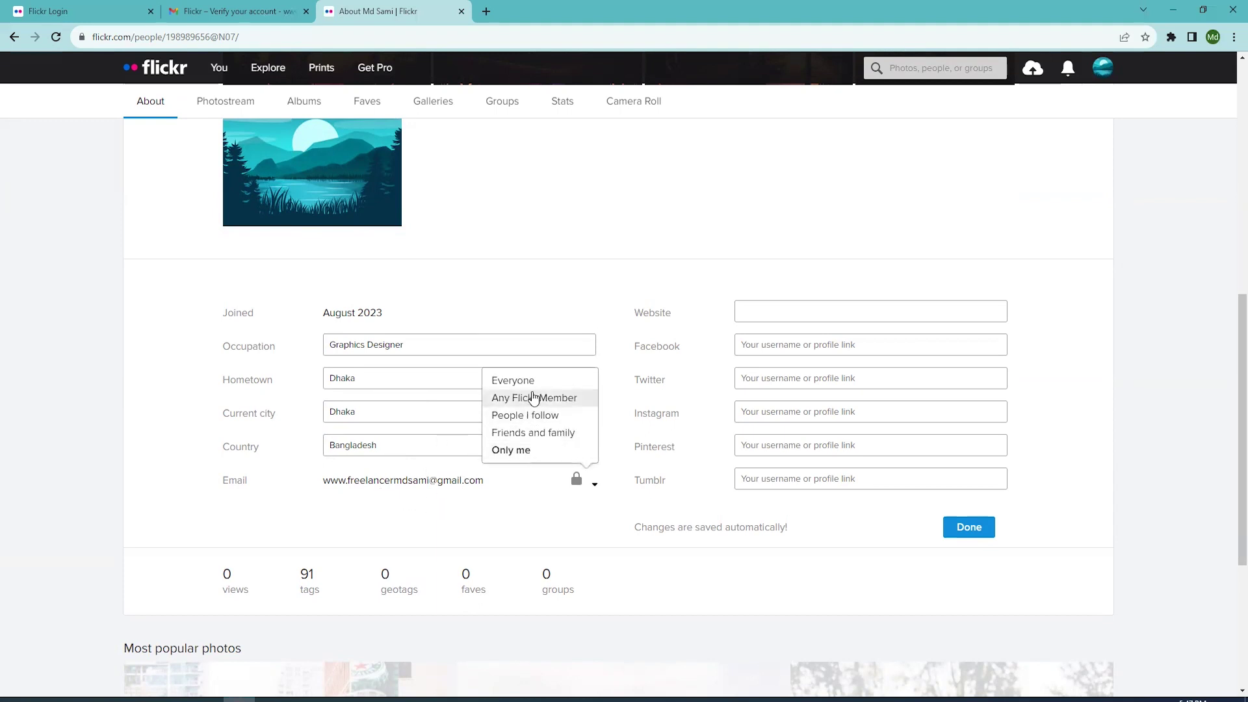
{"action": "left_click", "coordinate": [545, 434]}
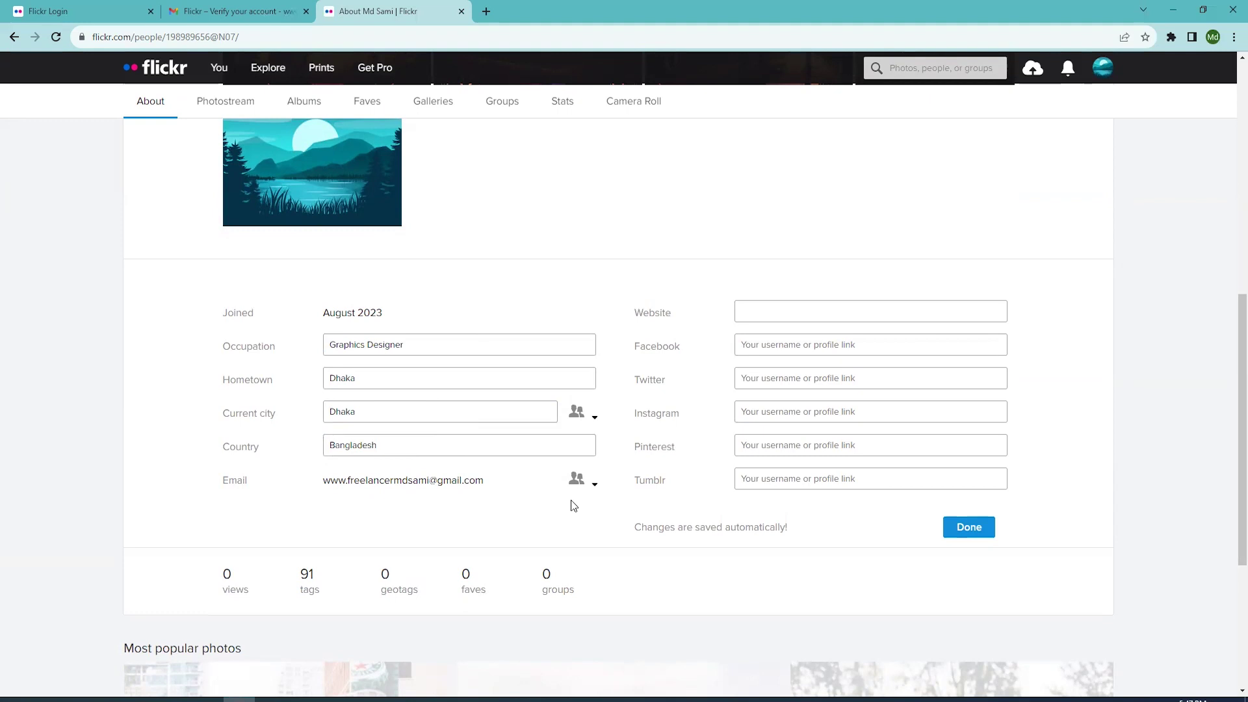
{"action": "scroll", "coordinate": [769, 462], "scroll_direction": "up", "scroll_amount": 2}
- Save the profile details and go to the Camera Roll showing all 5 photos
{"action": "scroll", "coordinate": [669, 515], "scroll_direction": "down", "scroll_amount": 4}
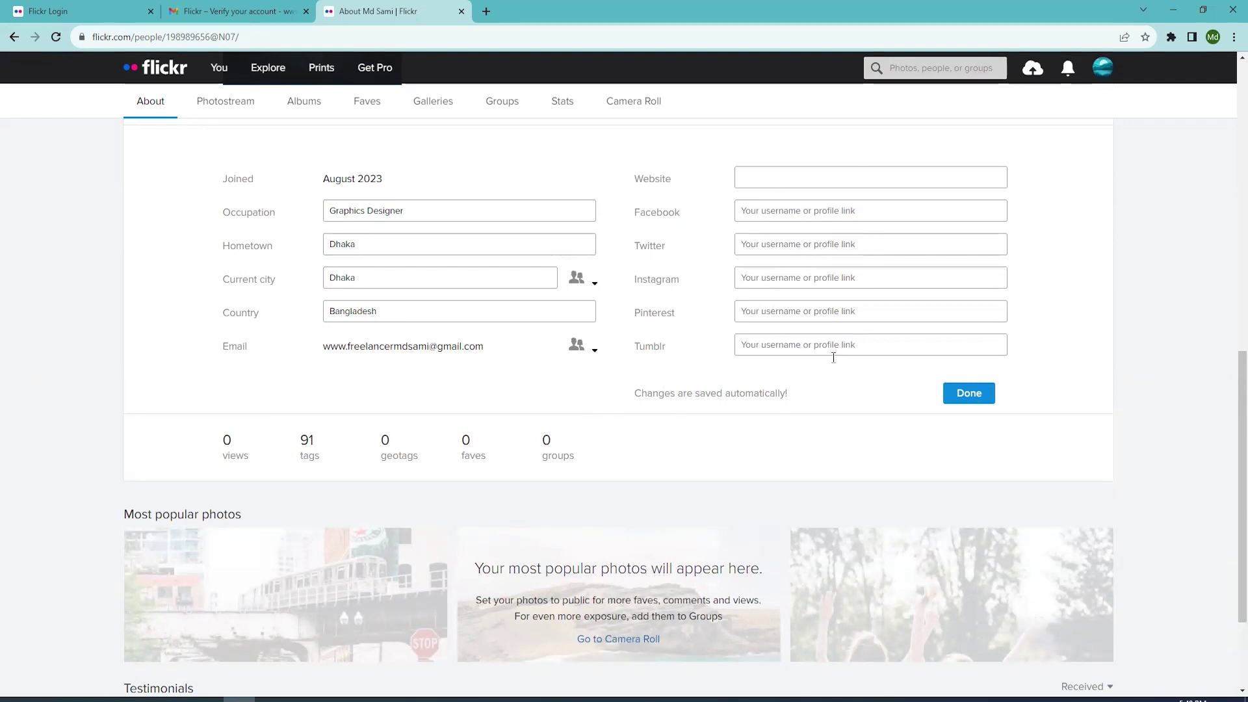
{"action": "left_click", "coordinate": [968, 393]}
{"action": "scroll", "coordinate": [553, 442], "scroll_direction": "up", "scroll_amount": 4}
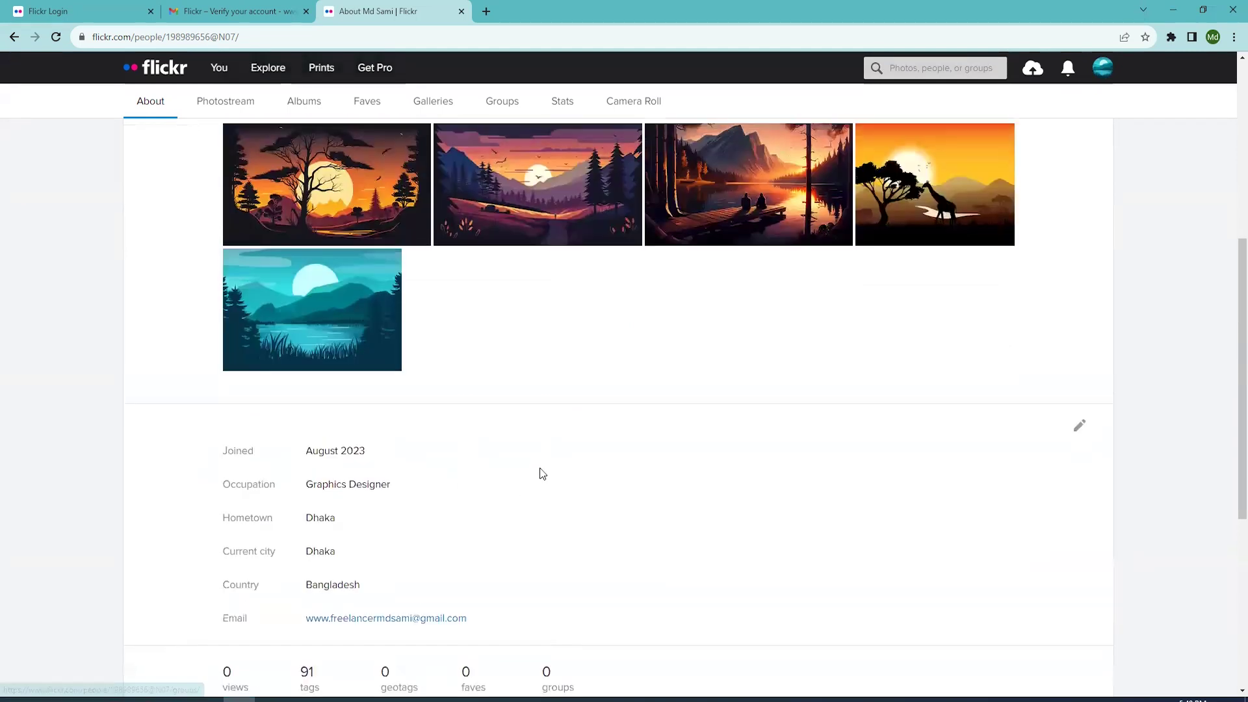
{"action": "scroll", "coordinate": [529, 379], "scroll_direction": "up", "scroll_amount": 6}
{"action": "scroll", "coordinate": [494, 435], "scroll_direction": "down", "scroll_amount": 5}
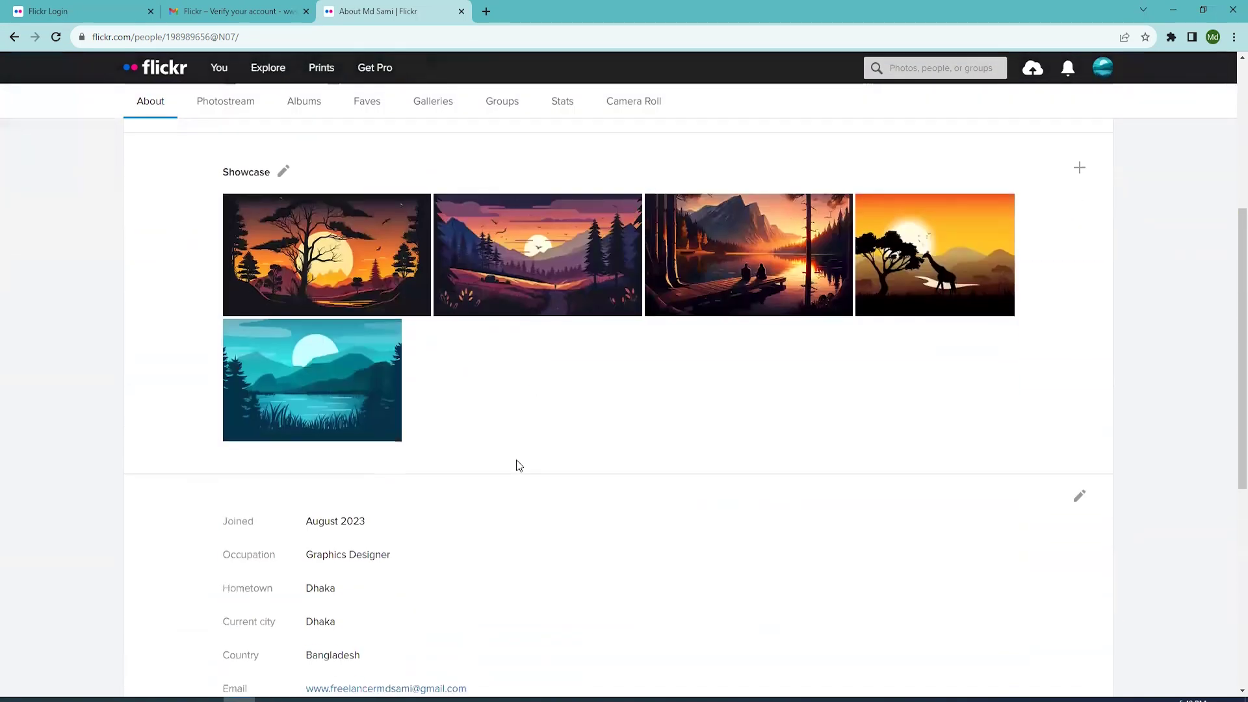
{"action": "scroll", "coordinate": [517, 461], "scroll_direction": "down", "scroll_amount": 7}
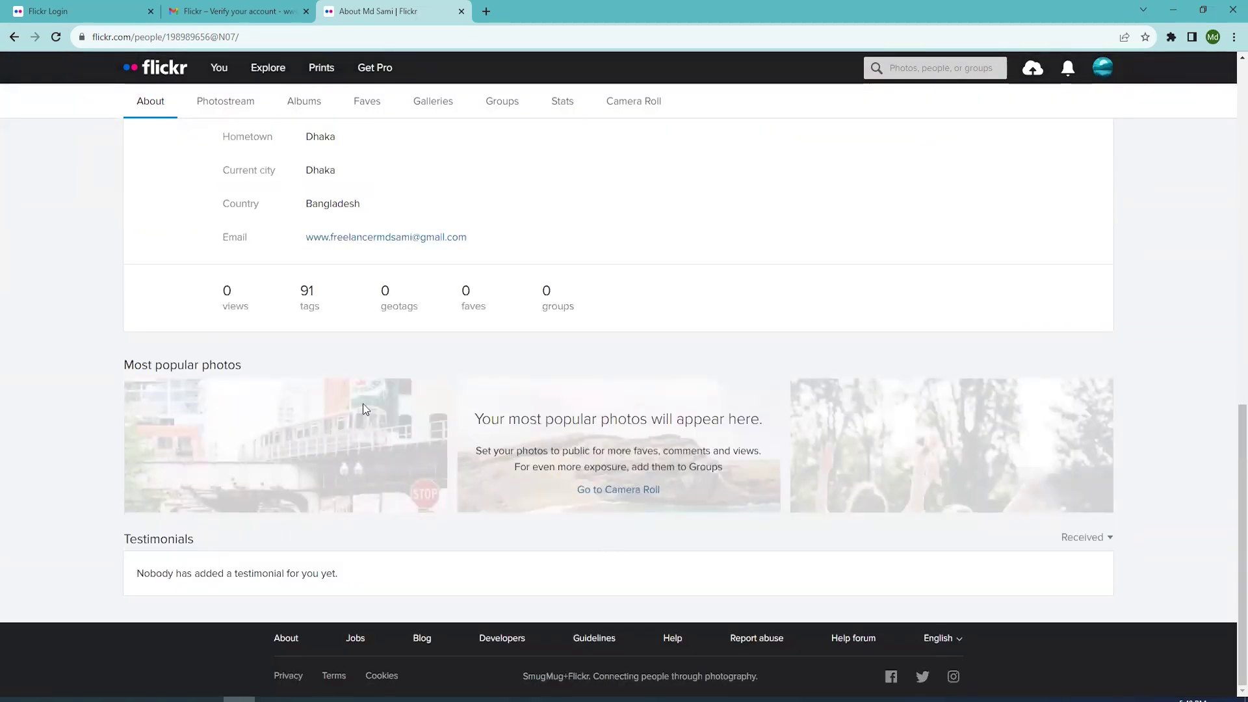
{"action": "left_click", "coordinate": [636, 495]}
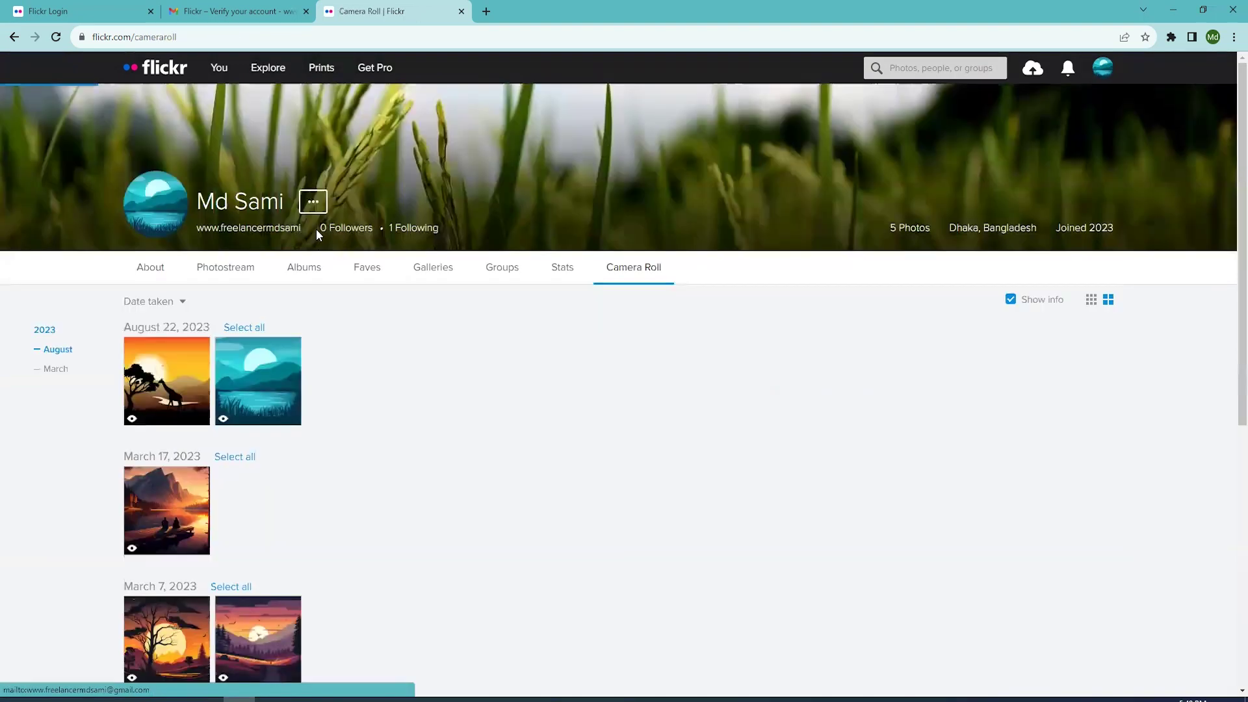
- Select both August 22, 2023 photos in the Camera Roll
{"action": "scroll", "coordinate": [390, 370], "scroll_direction": "down", "scroll_amount": 5}
{"action": "scroll", "coordinate": [494, 363], "scroll_direction": "up", "scroll_amount": 5}
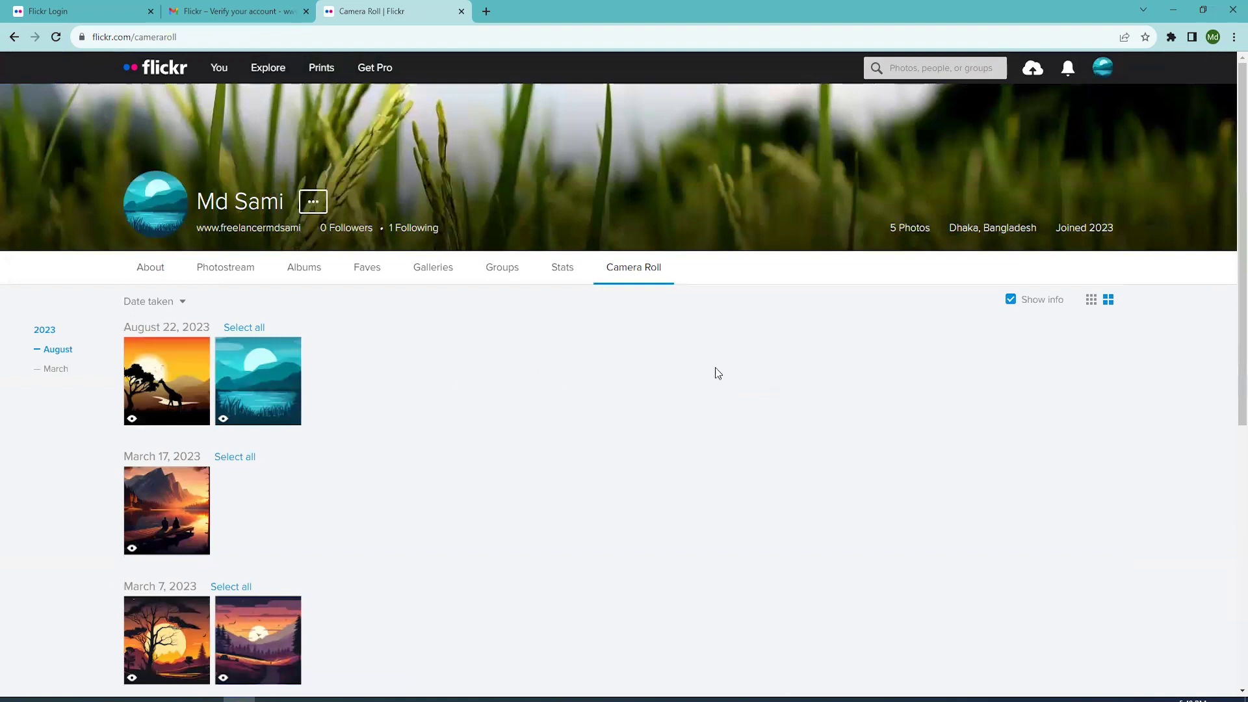
{"action": "scroll", "coordinate": [446, 433], "scroll_direction": "down", "scroll_amount": 2}
{"action": "left_click", "coordinate": [250, 266]}
{"action": "left_click", "coordinate": [166, 237]}
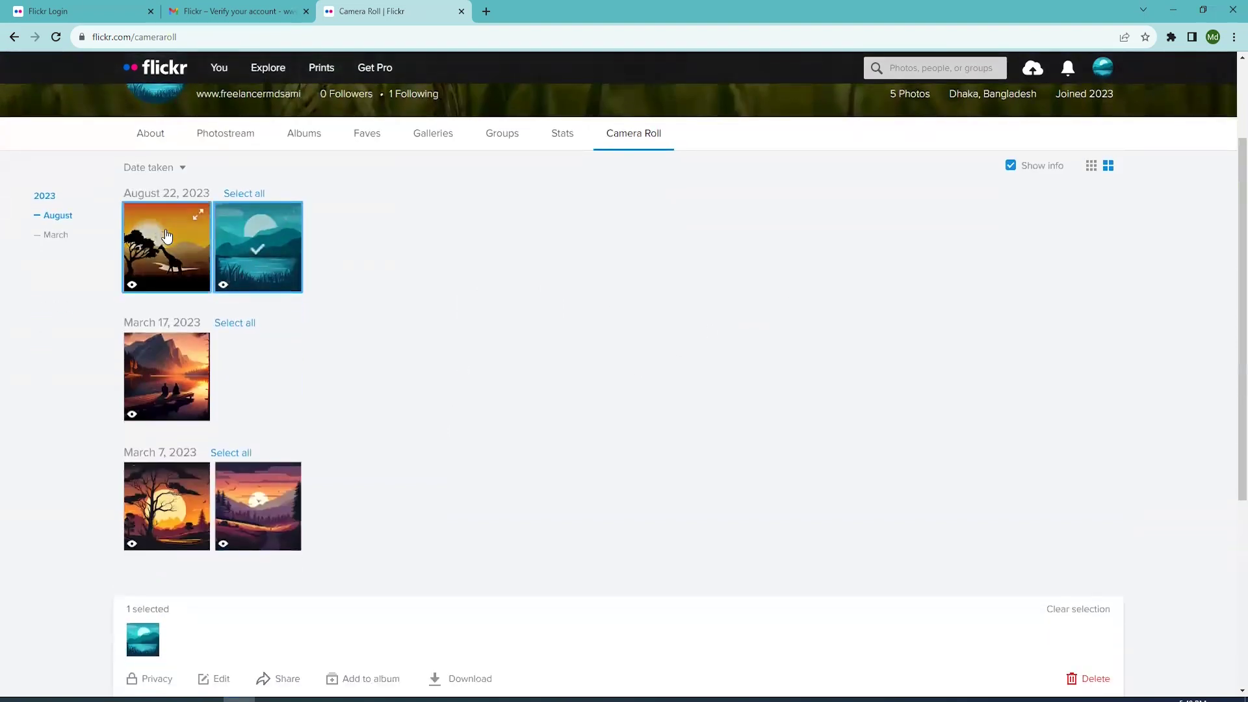
- Open the editor for the two photos, keep visibility Public, and cancel without changes
{"action": "left_click", "coordinate": [217, 670]}
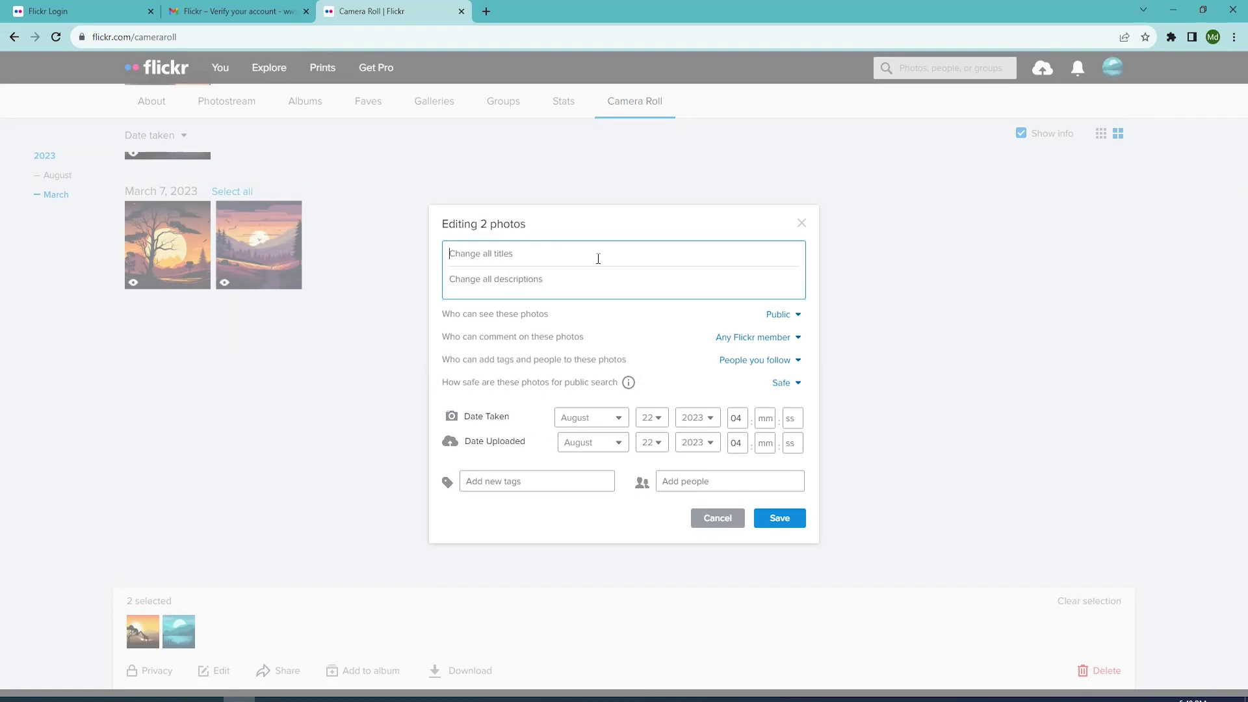
{"action": "left_click", "coordinate": [549, 280]}
{"action": "left_click", "coordinate": [793, 318]}
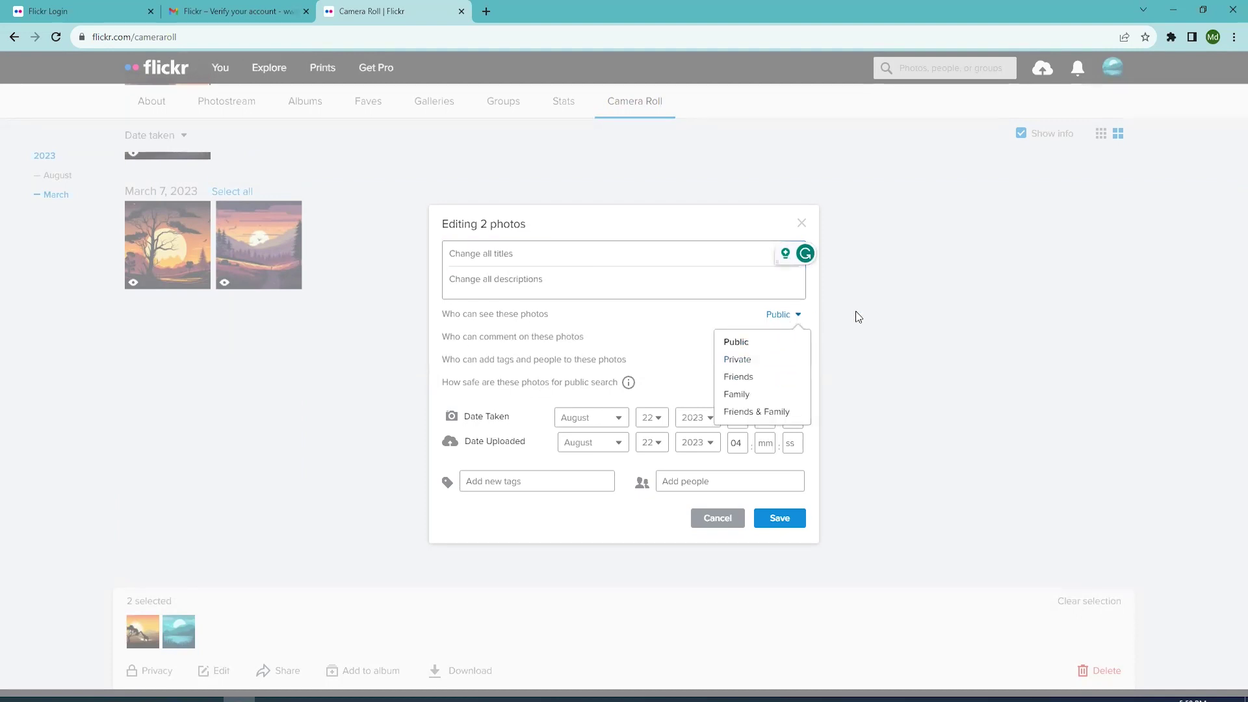
{"action": "left_click", "coordinate": [872, 314]}
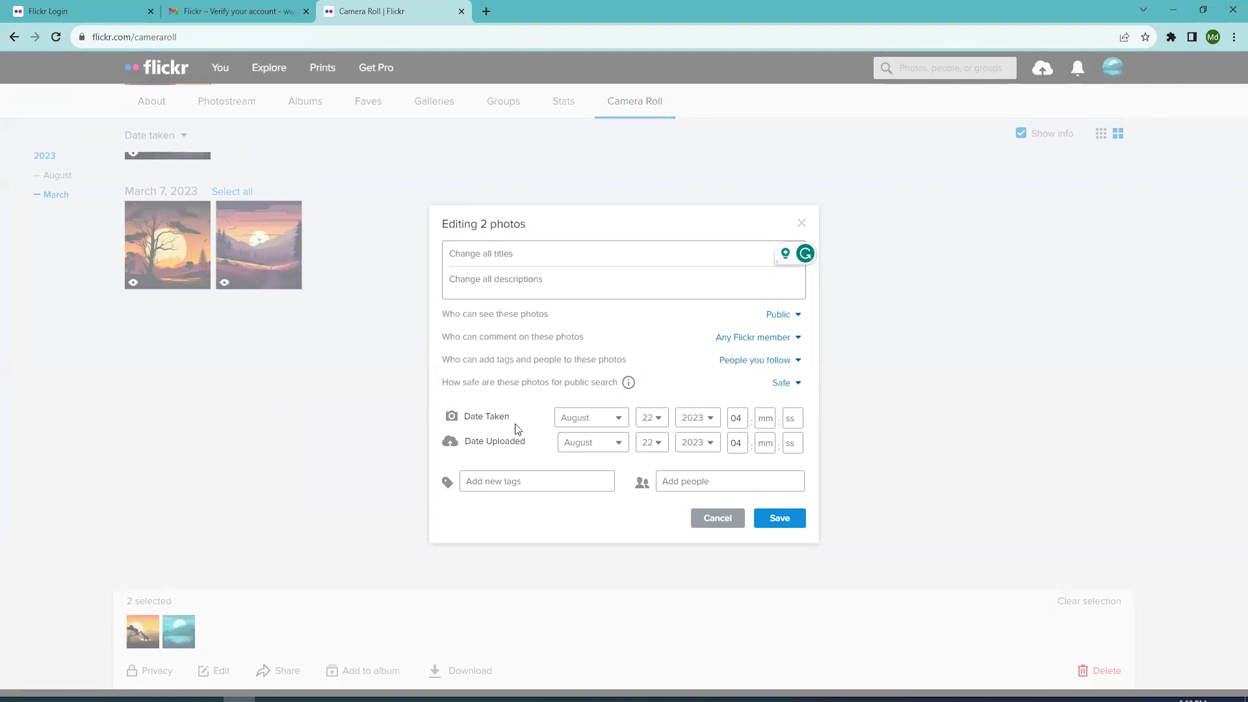
{"action": "left_click", "coordinate": [519, 486]}
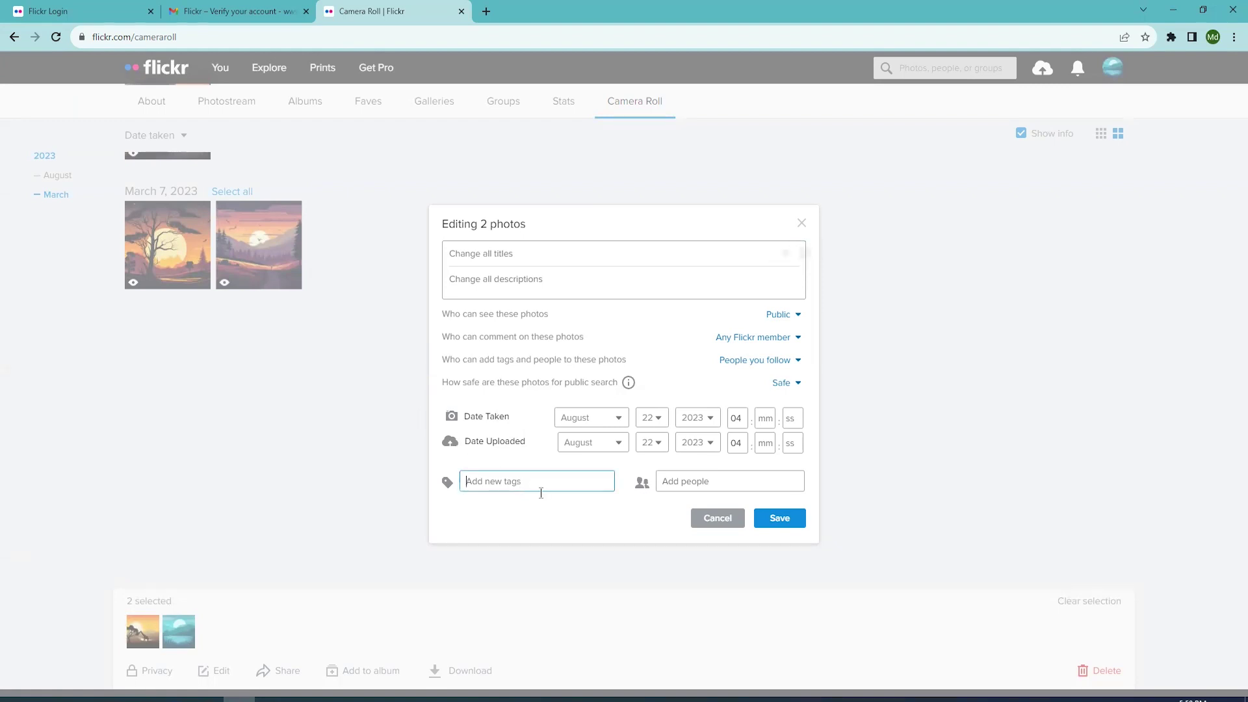
{"action": "left_click", "coordinate": [728, 520]}
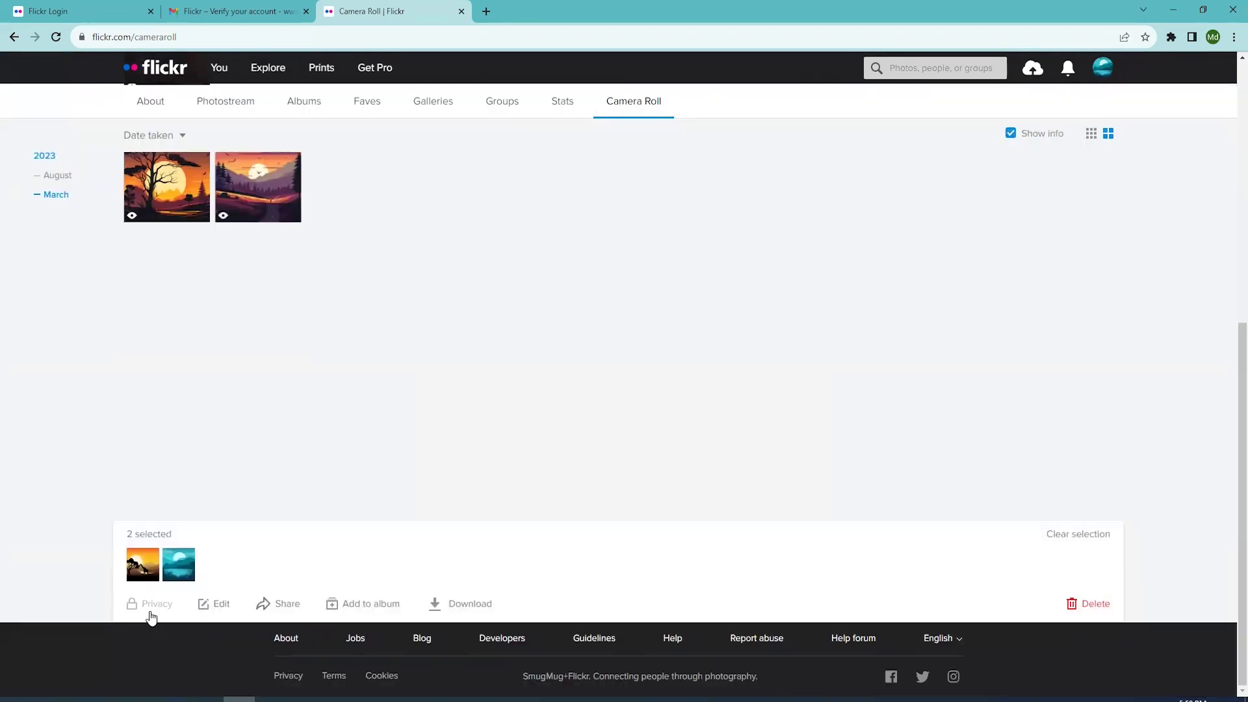
- Check the two photos' privacy and sharing options, closing both without changes
{"action": "left_click", "coordinate": [151, 605]}
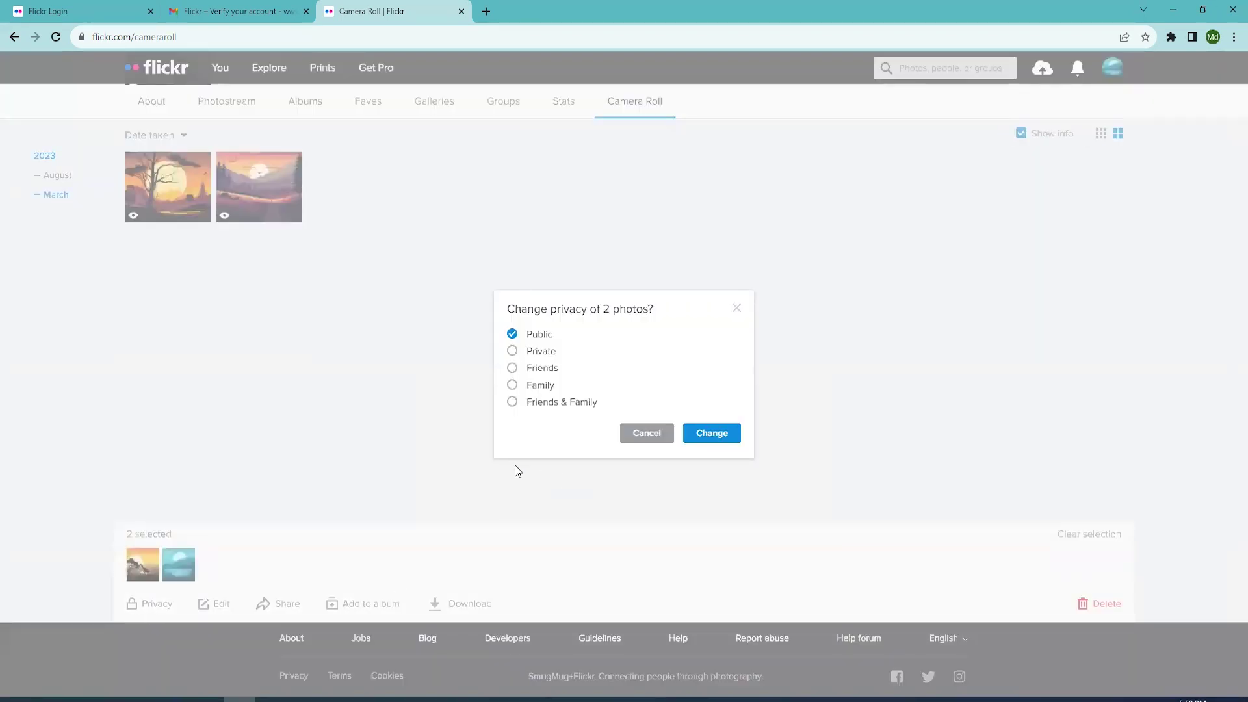
{"action": "left_click", "coordinate": [653, 434]}
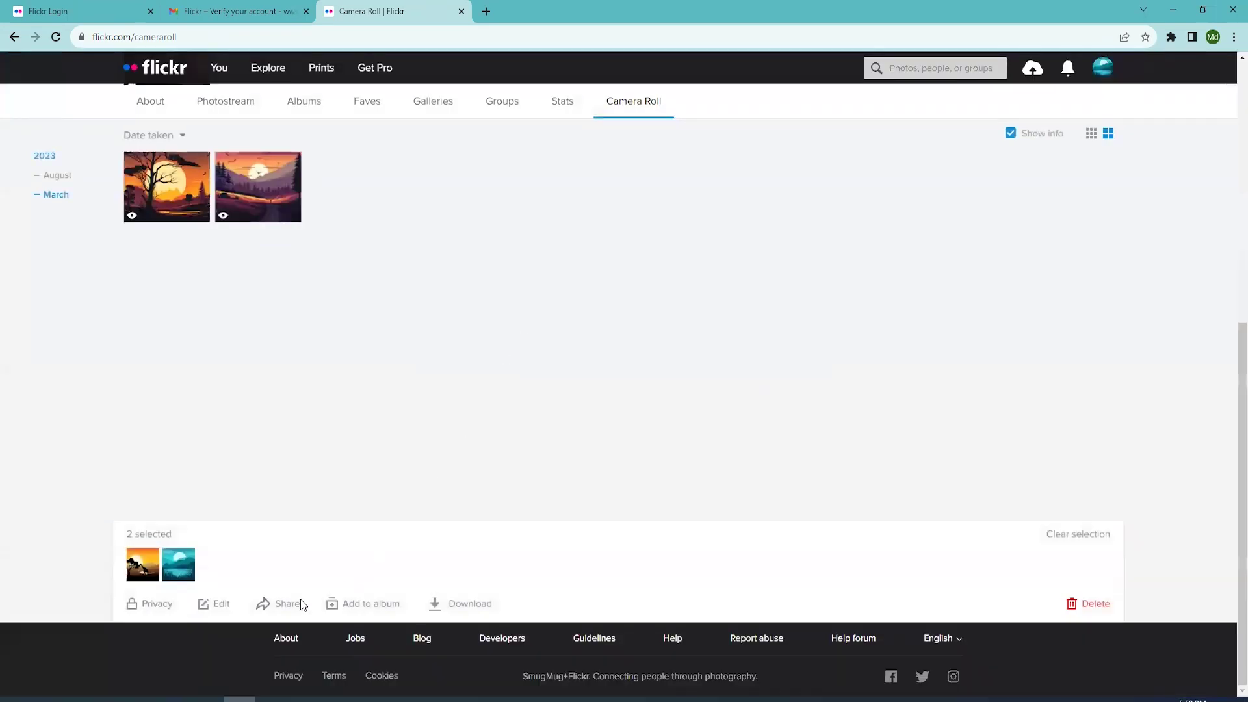
{"action": "left_click", "coordinate": [281, 603]}
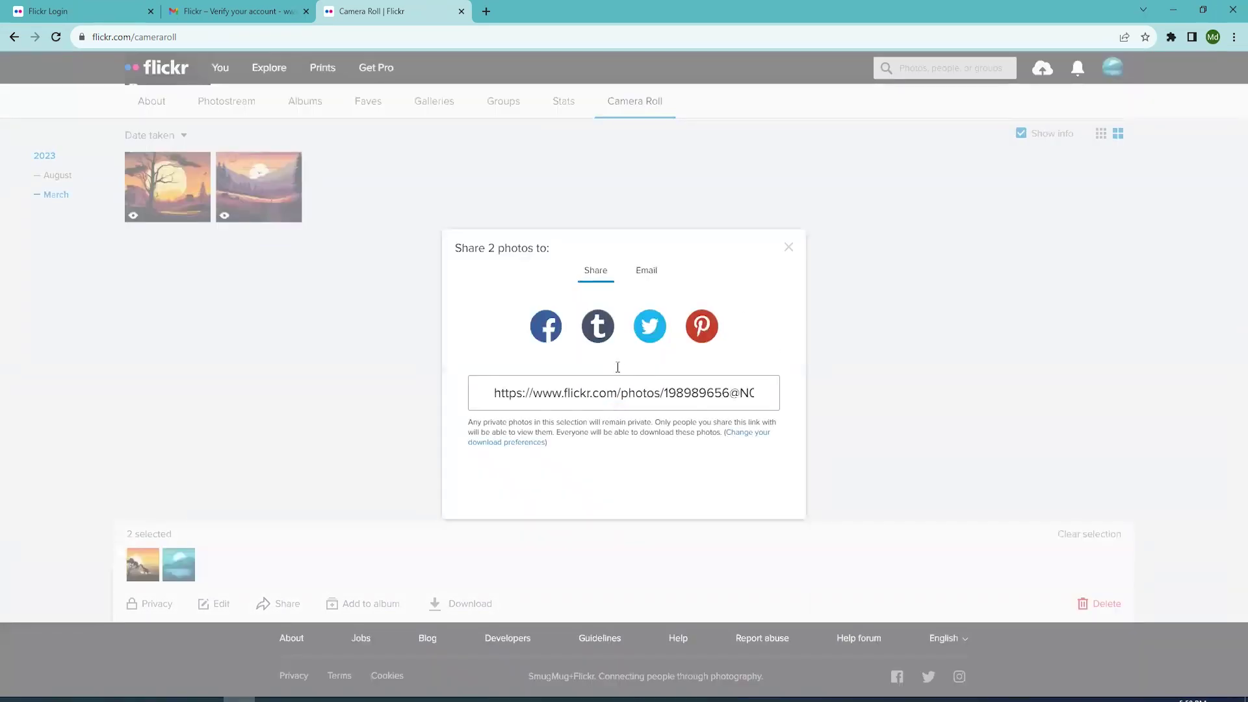
{"action": "left_click", "coordinate": [789, 249]}
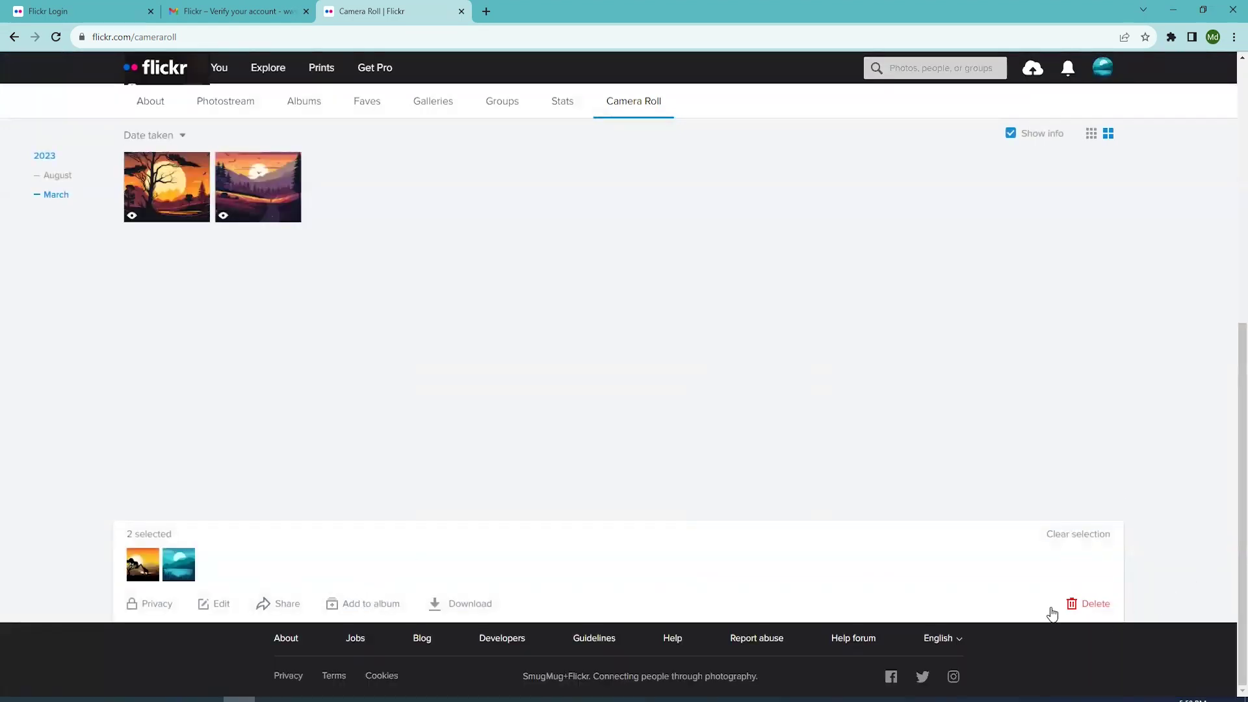
- Return to the profile's About page with the bio and showcase
{"action": "scroll", "coordinate": [455, 371], "scroll_direction": "up", "scroll_amount": 3}
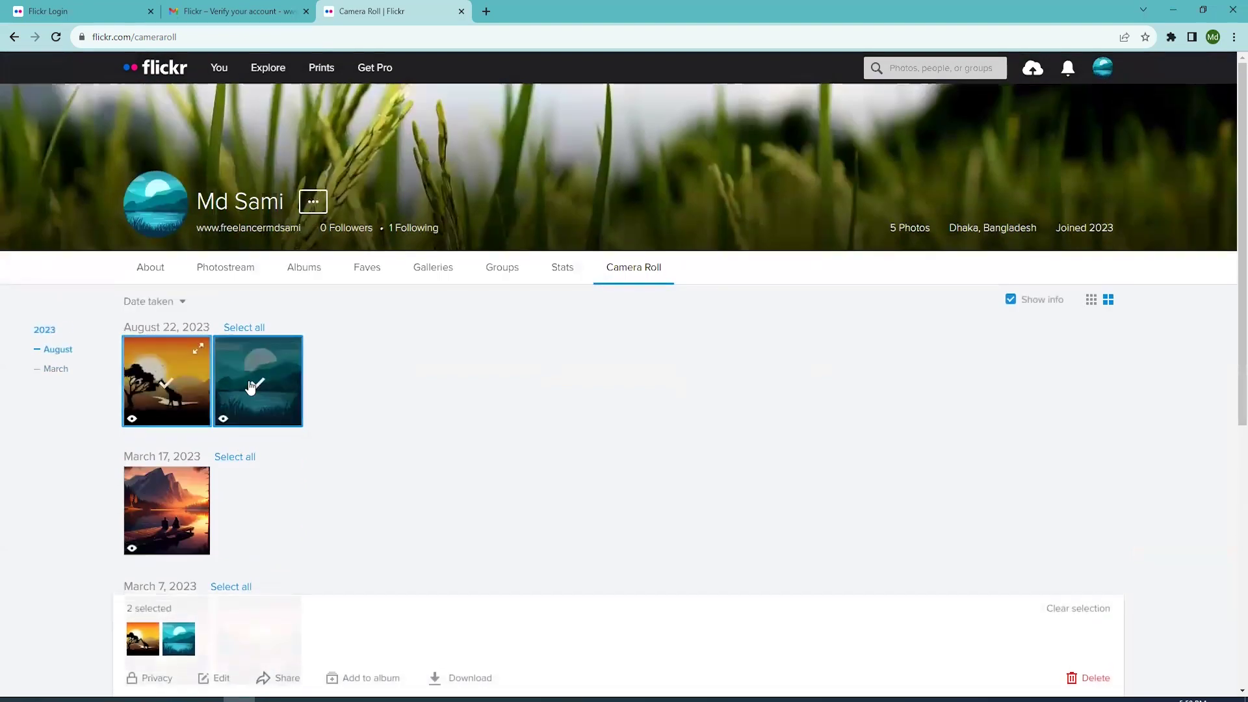
{"action": "left_click", "coordinate": [150, 267]}
{"action": "scroll", "coordinate": [535, 407], "scroll_direction": "down", "scroll_amount": 6}
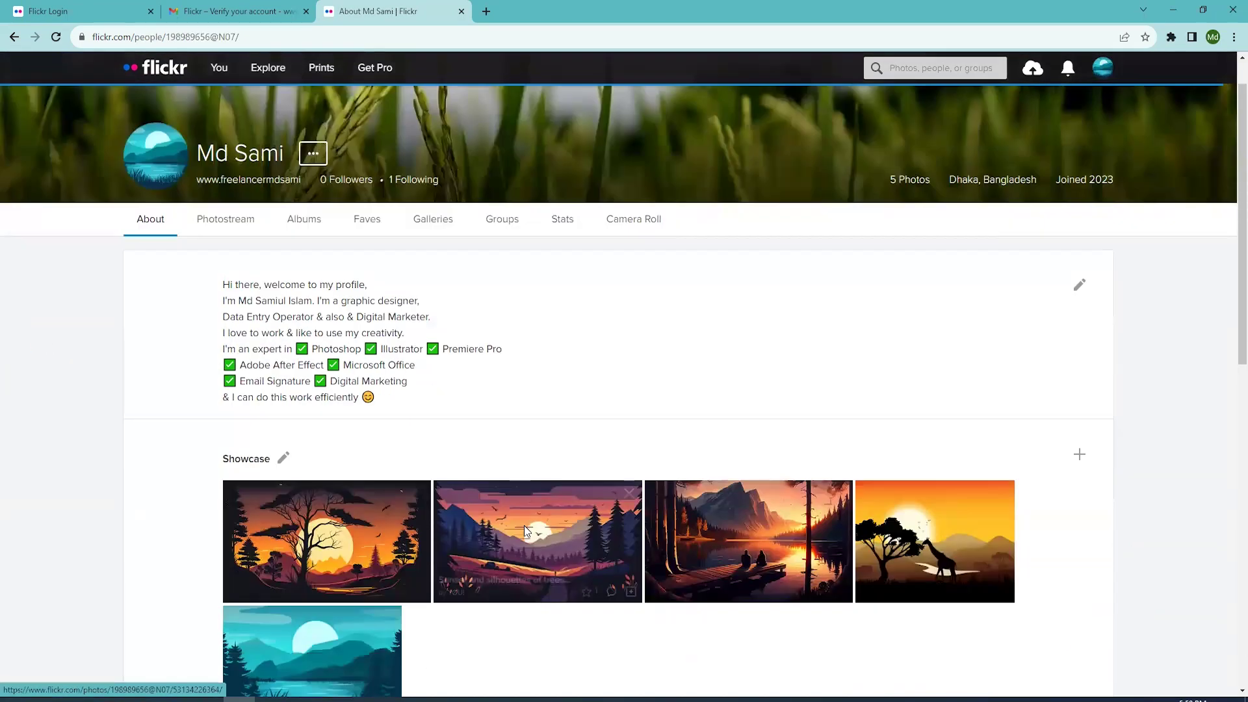
{"action": "scroll", "coordinate": [448, 527], "scroll_direction": "down", "scroll_amount": 6}
{"action": "scroll", "coordinate": [195, 442], "scroll_direction": "up", "scroll_amount": 6}
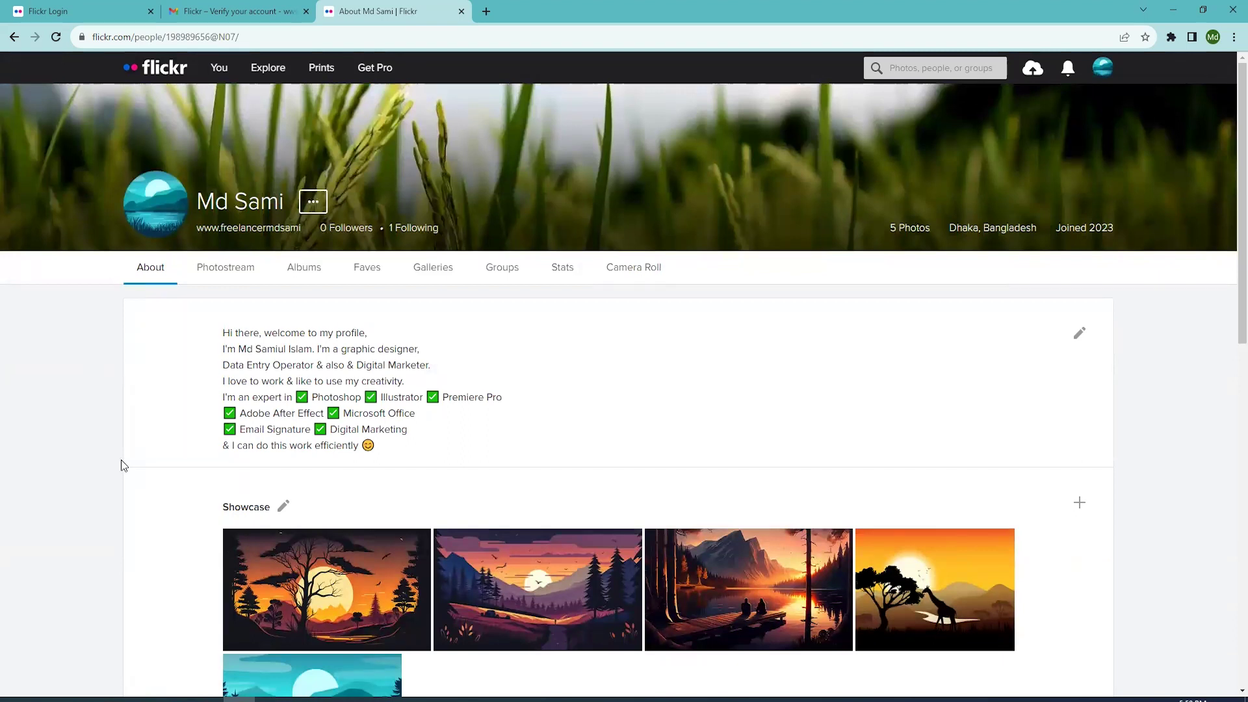
{"action": "scroll", "coordinate": [199, 469], "scroll_direction": "down", "scroll_amount": 1}
{"action": "scroll", "coordinate": [199, 469], "scroll_direction": "down", "scroll_amount": 2}
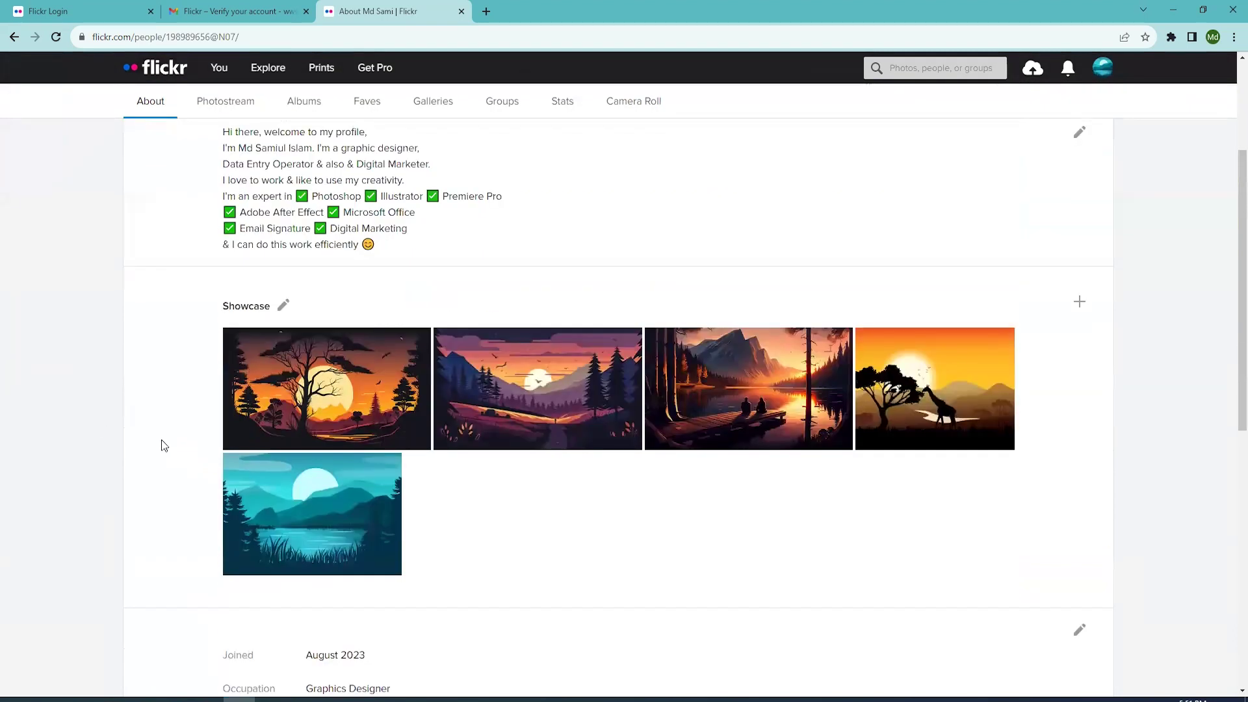
{"action": "scroll", "coordinate": [105, 370], "scroll_direction": "down", "scroll_amount": 1}
{"action": "scroll", "coordinate": [195, 484], "scroll_direction": "down", "scroll_amount": 3}
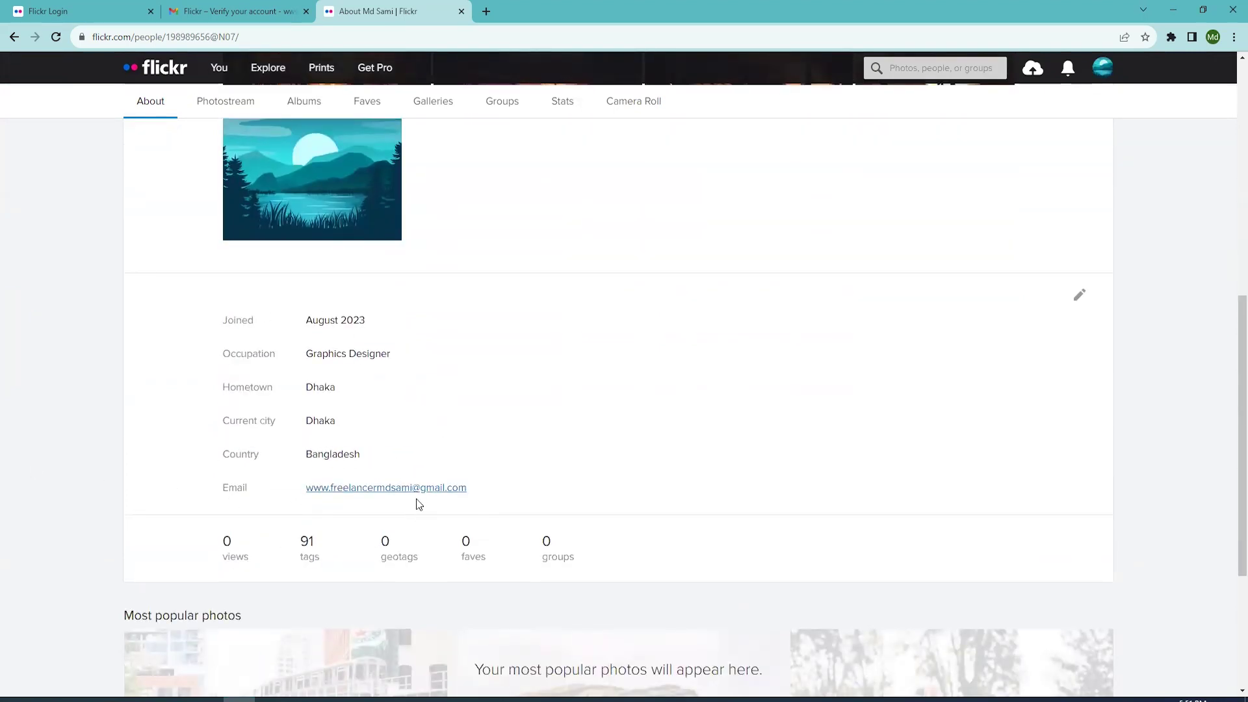
{"action": "scroll", "coordinate": [416, 501], "scroll_direction": "down", "scroll_amount": 3}
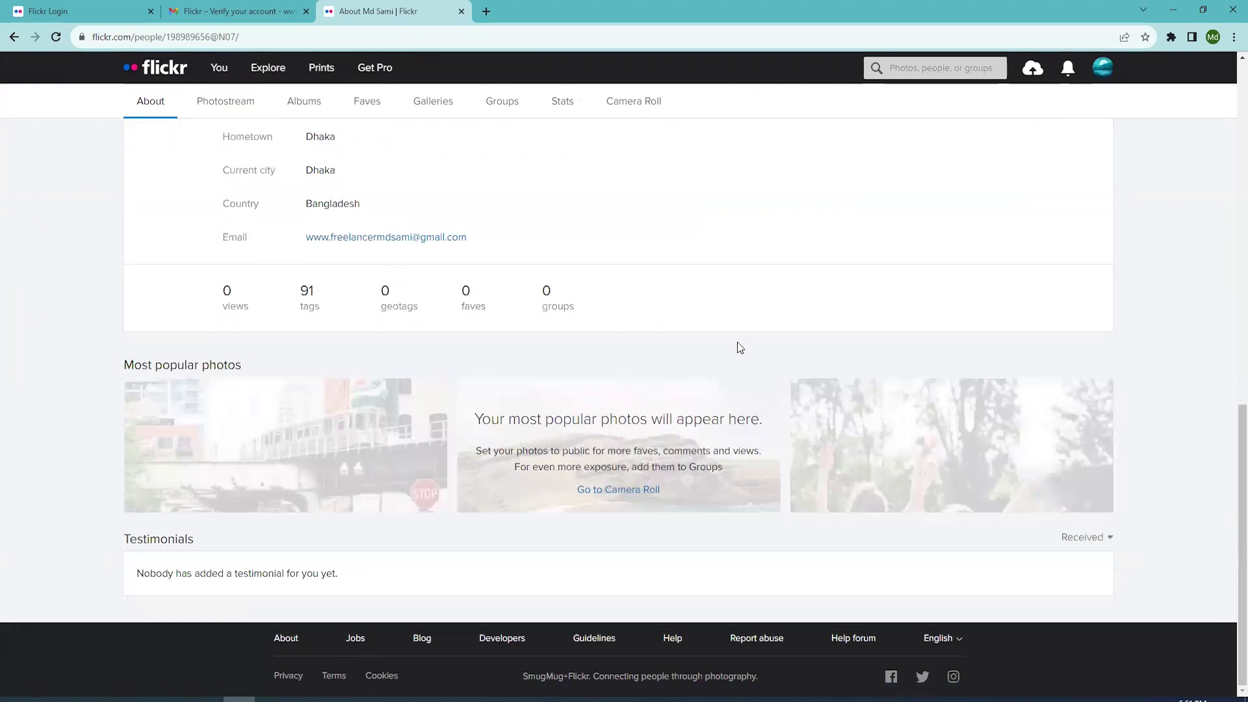
{"action": "scroll", "coordinate": [253, 318], "scroll_direction": "up", "scroll_amount": 10}
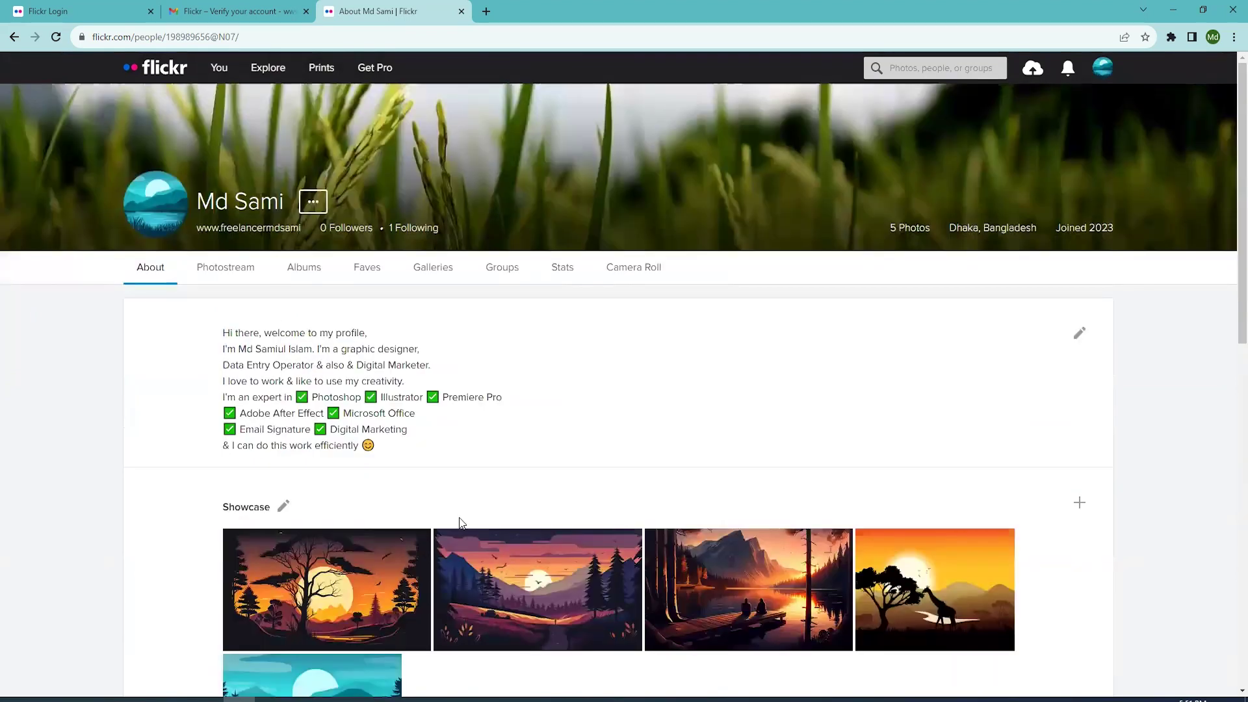
{"action": "scroll", "coordinate": [286, 513], "scroll_direction": "down", "scroll_amount": 9}
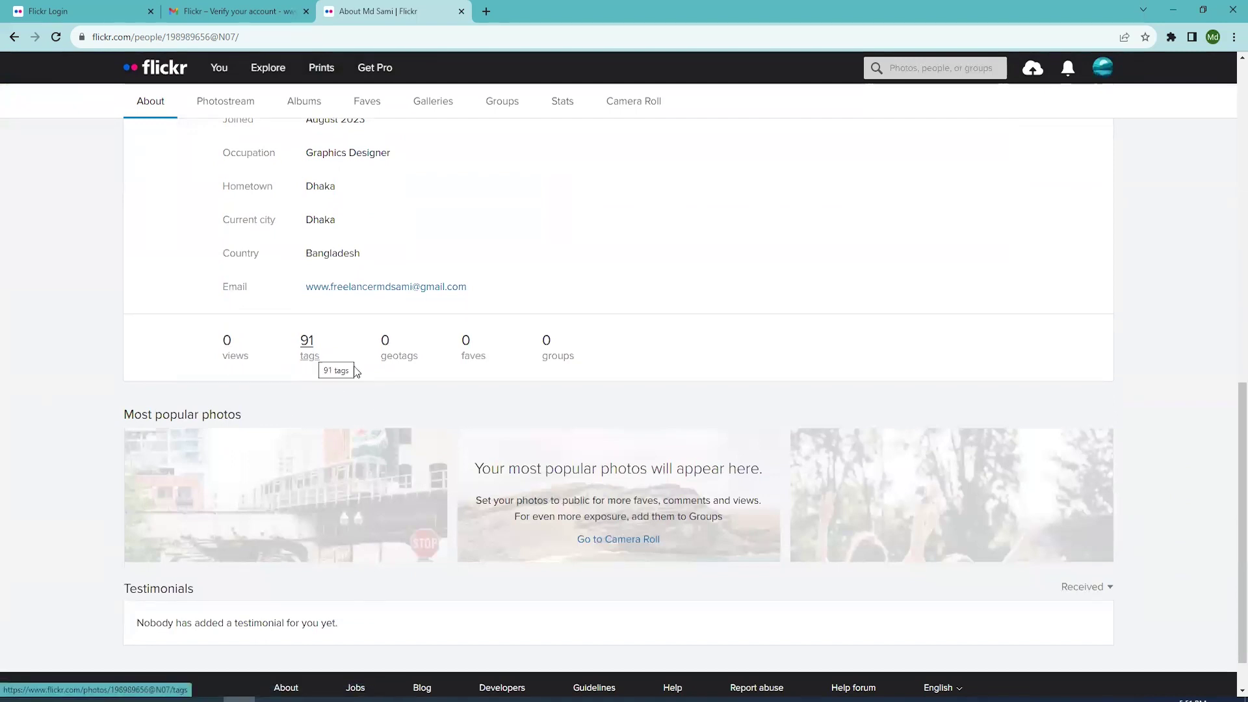
{"action": "scroll", "coordinate": [513, 412], "scroll_direction": "up", "scroll_amount": 10}
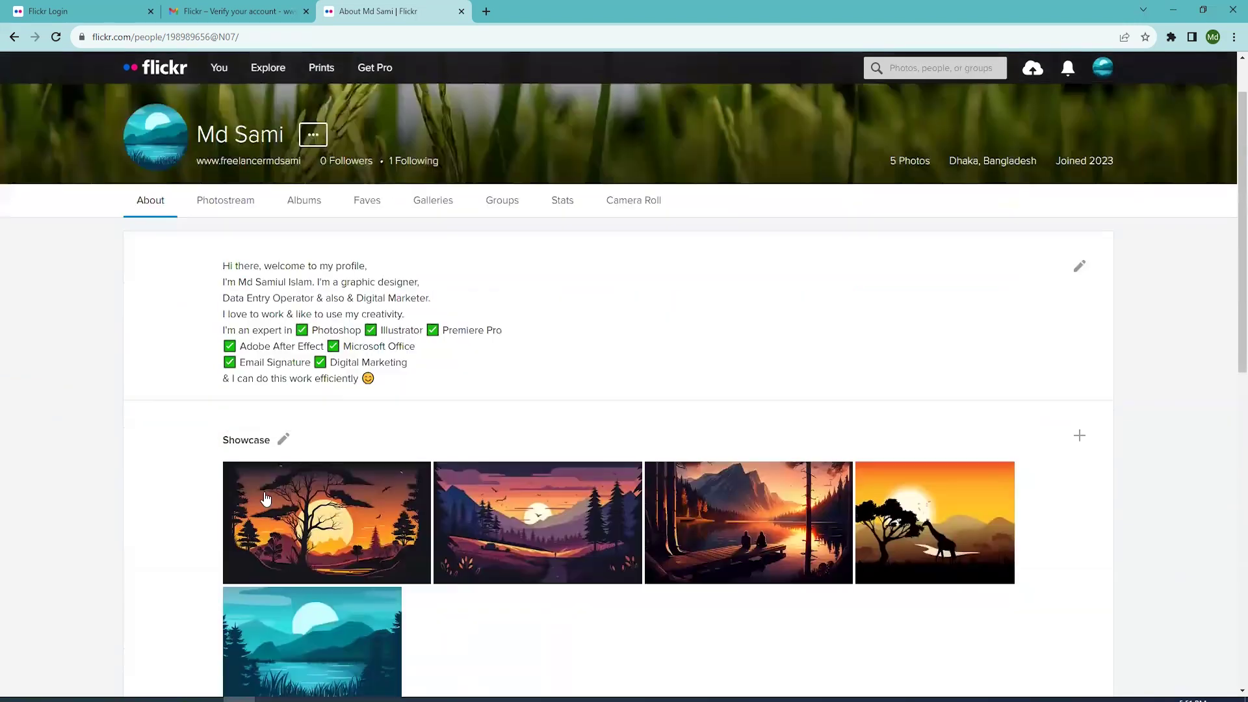
{"action": "scroll", "coordinate": [549, 515], "scroll_direction": "down", "scroll_amount": 5}
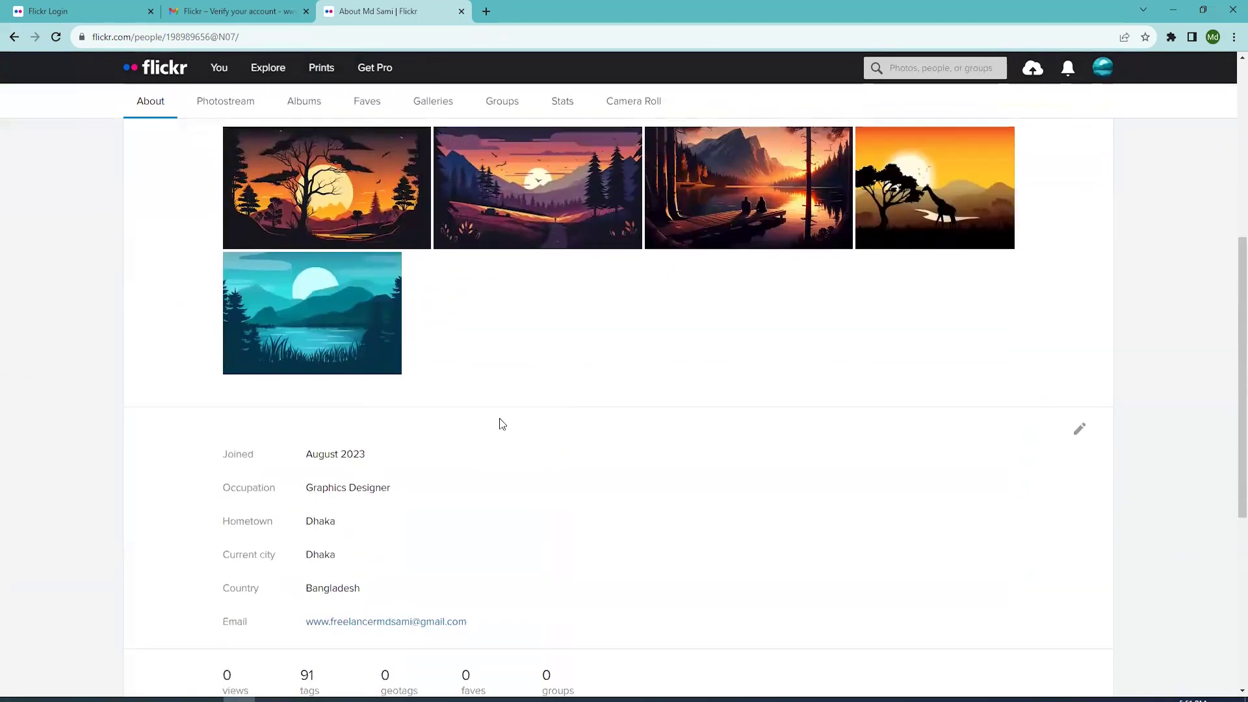
{"action": "scroll", "coordinate": [487, 455], "scroll_direction": "down", "scroll_amount": 5}
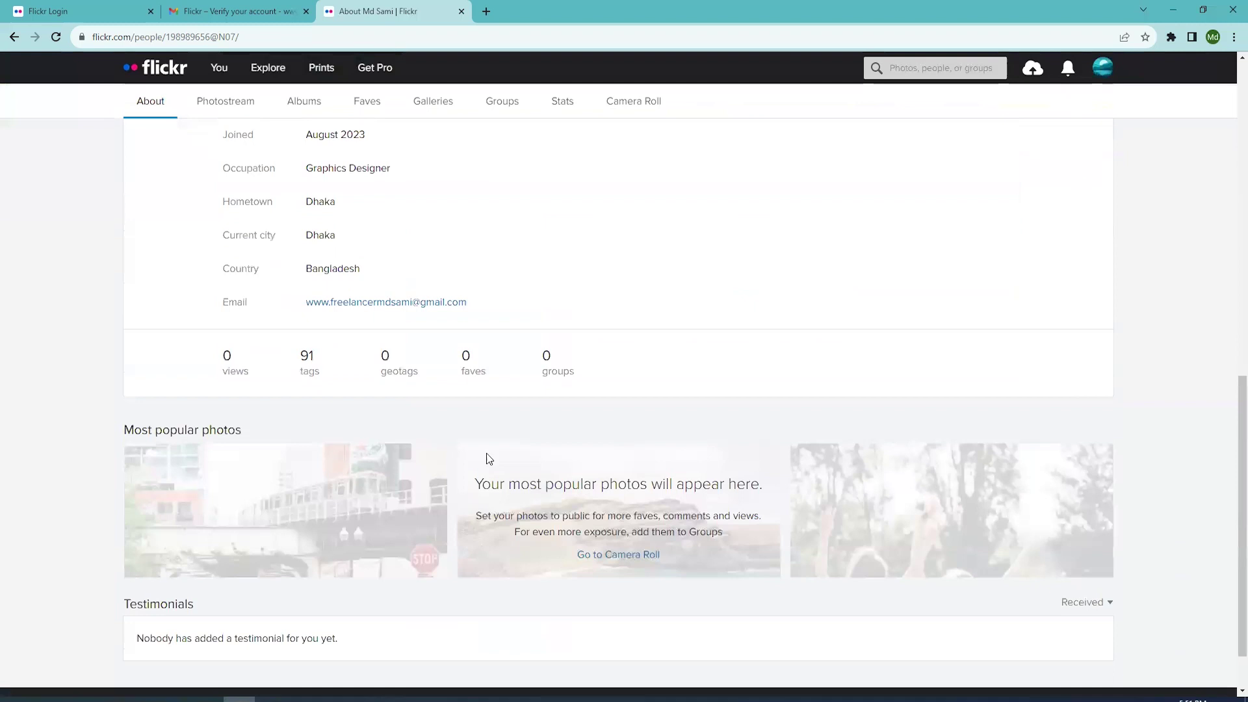
{"action": "left_click", "coordinate": [310, 354]}
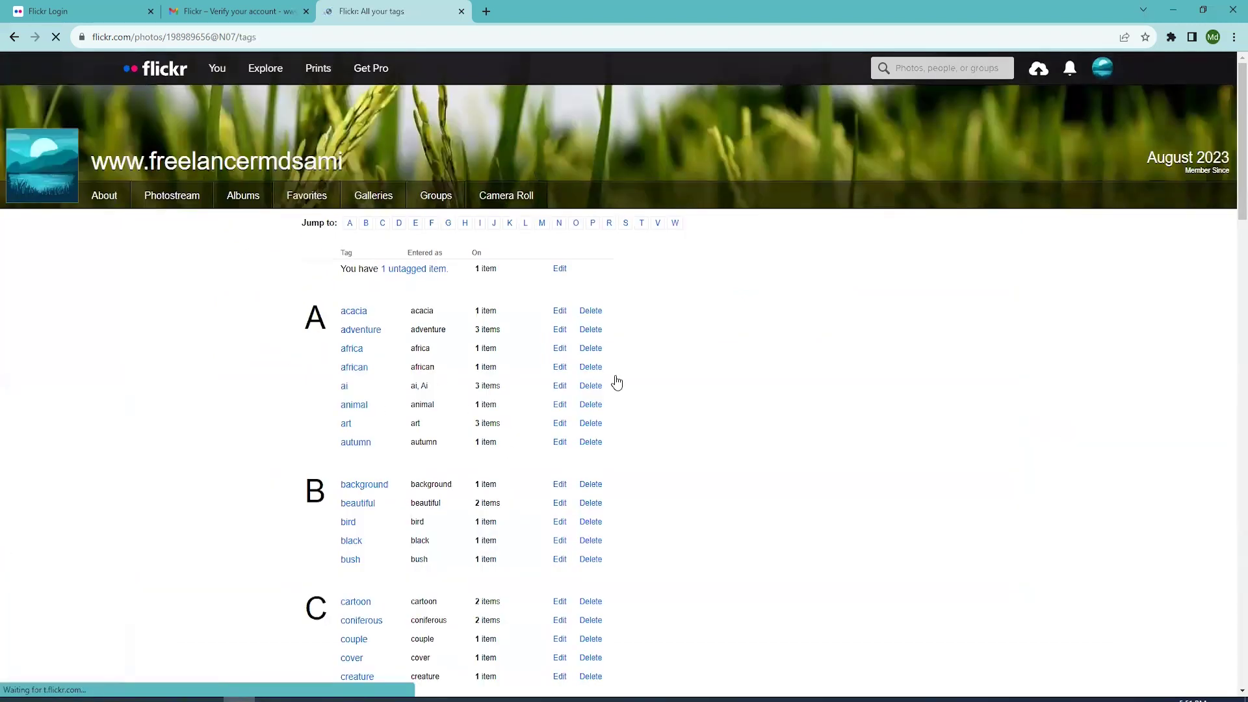
{"action": "scroll", "coordinate": [418, 598], "scroll_direction": "down", "scroll_amount": 8}
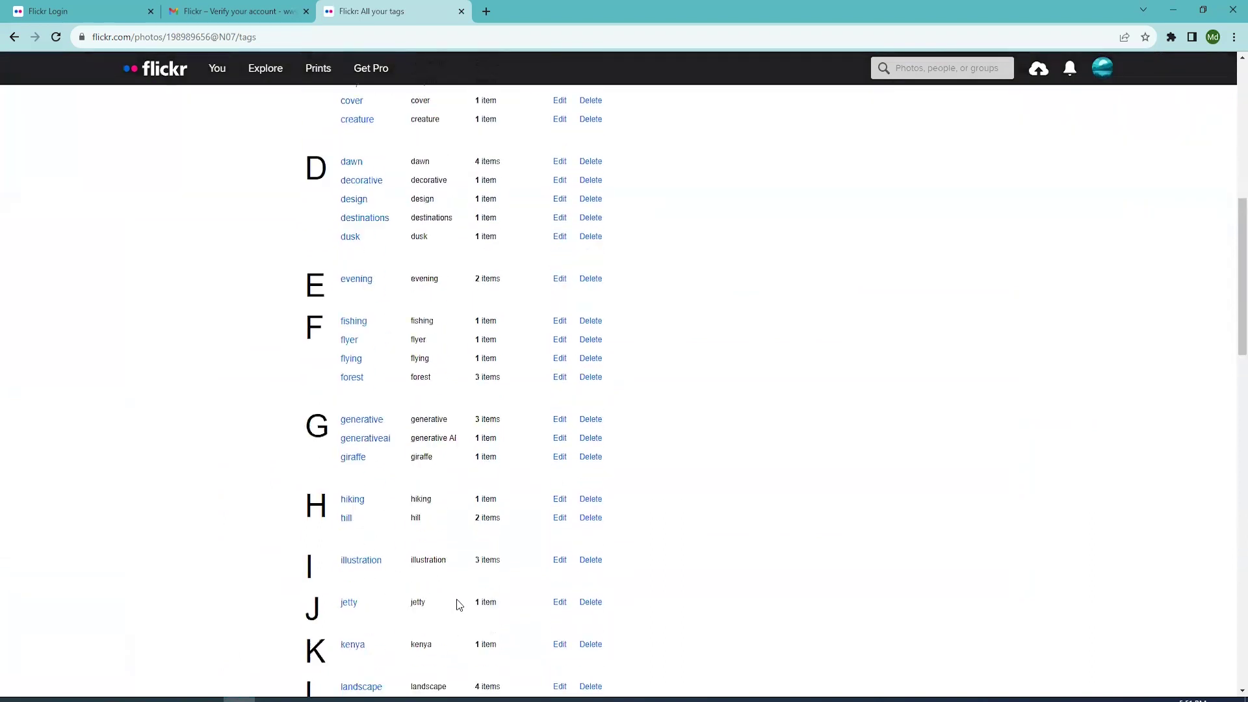
{"action": "scroll", "coordinate": [459, 604], "scroll_direction": "up", "scroll_amount": 4}
{"action": "left_click", "coordinate": [14, 37]}
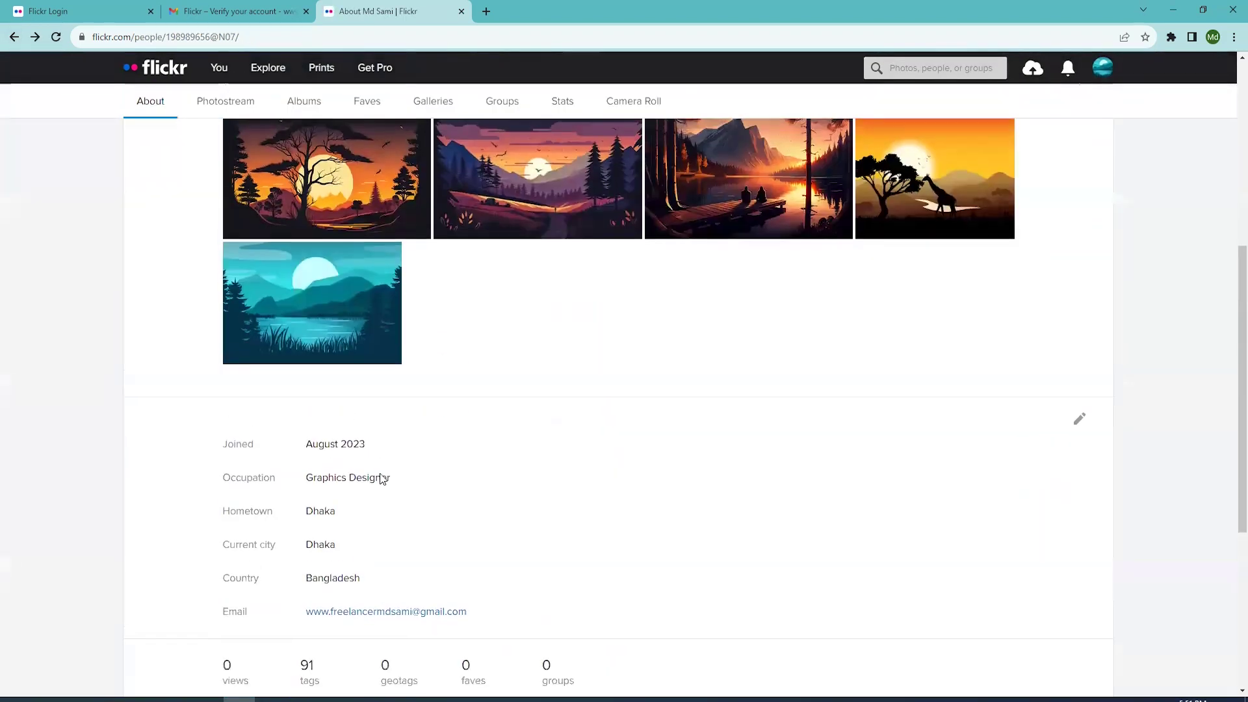
{"action": "scroll", "coordinate": [377, 455], "scroll_direction": "down", "scroll_amount": 10}
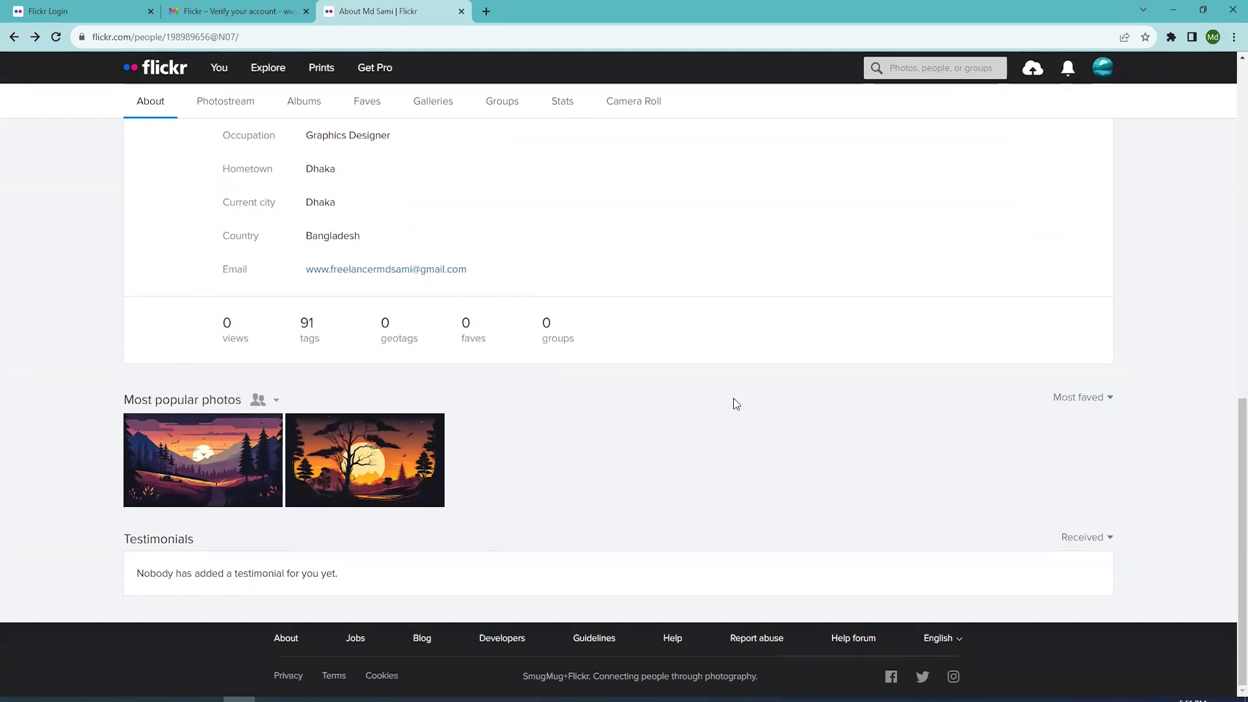
{"action": "scroll", "coordinate": [602, 474], "scroll_direction": "up", "scroll_amount": 10}
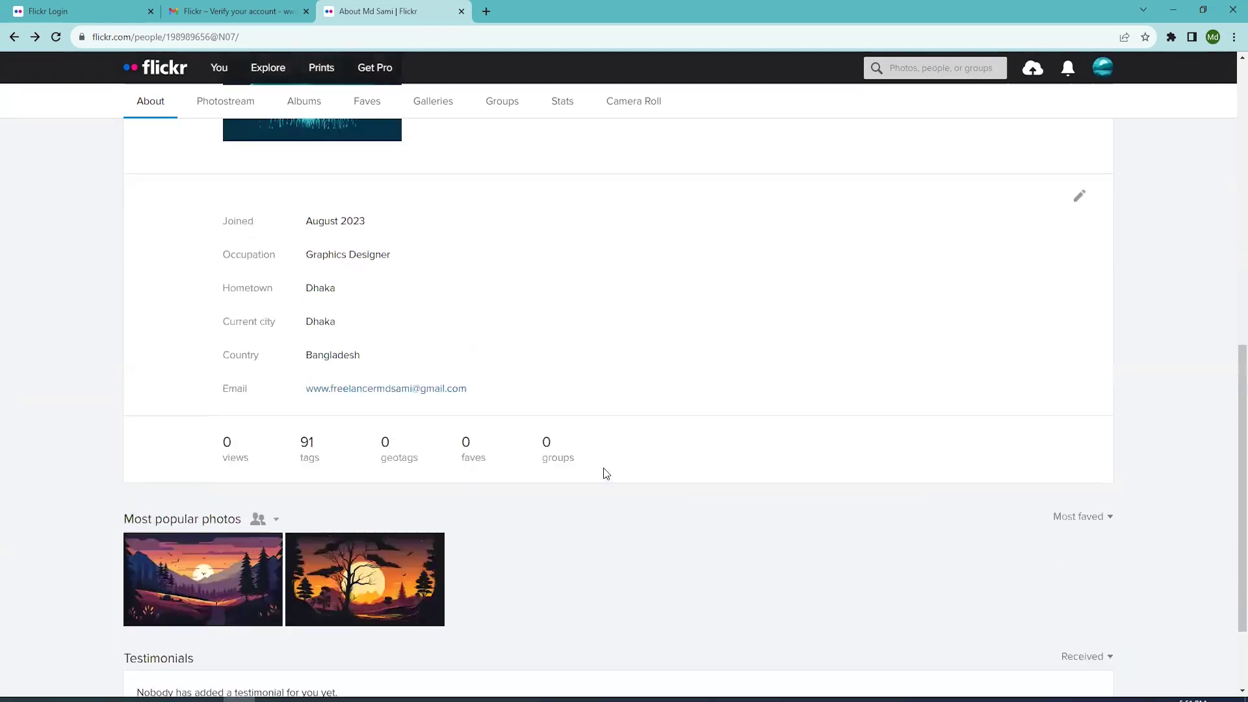
{"action": "scroll", "coordinate": [260, 318], "scroll_direction": "up", "scroll_amount": 3}
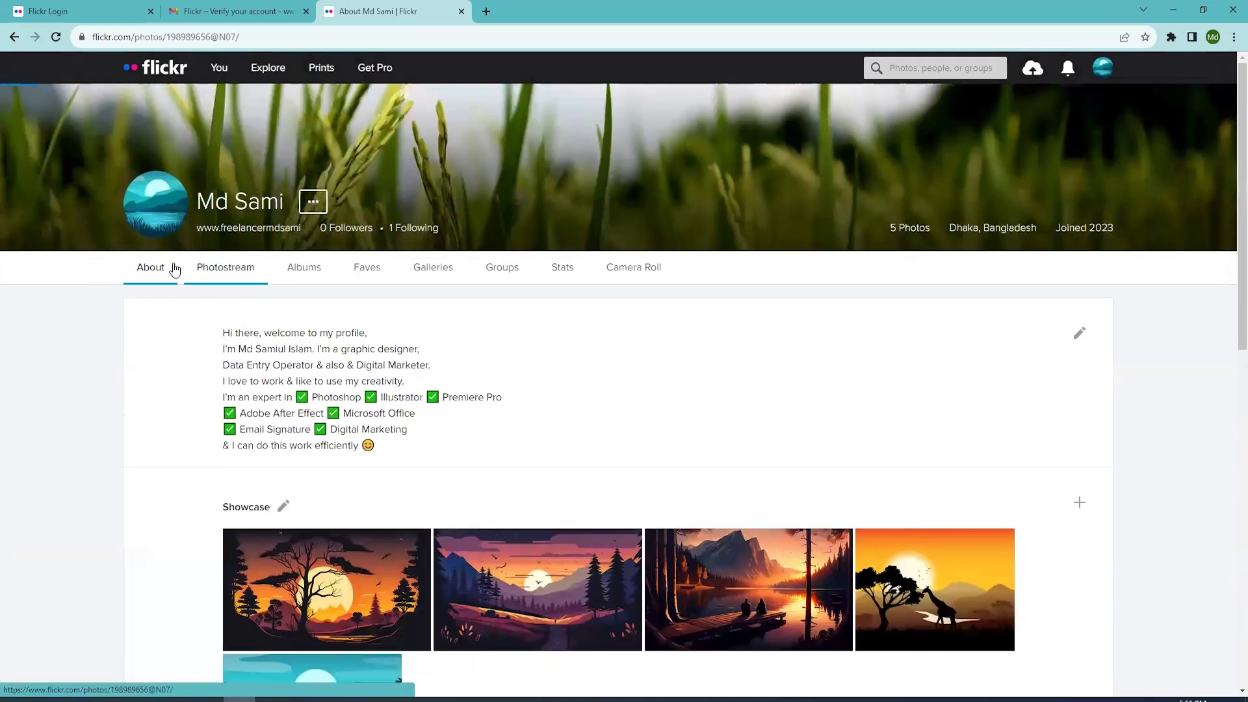
- Browse the Albums and empty Faves tabs, then go to Flickr's Explore page
{"action": "scroll", "coordinate": [656, 480], "scroll_direction": "down", "scroll_amount": 3}
{"action": "scroll", "coordinate": [716, 485], "scroll_direction": "up", "scroll_amount": 3}
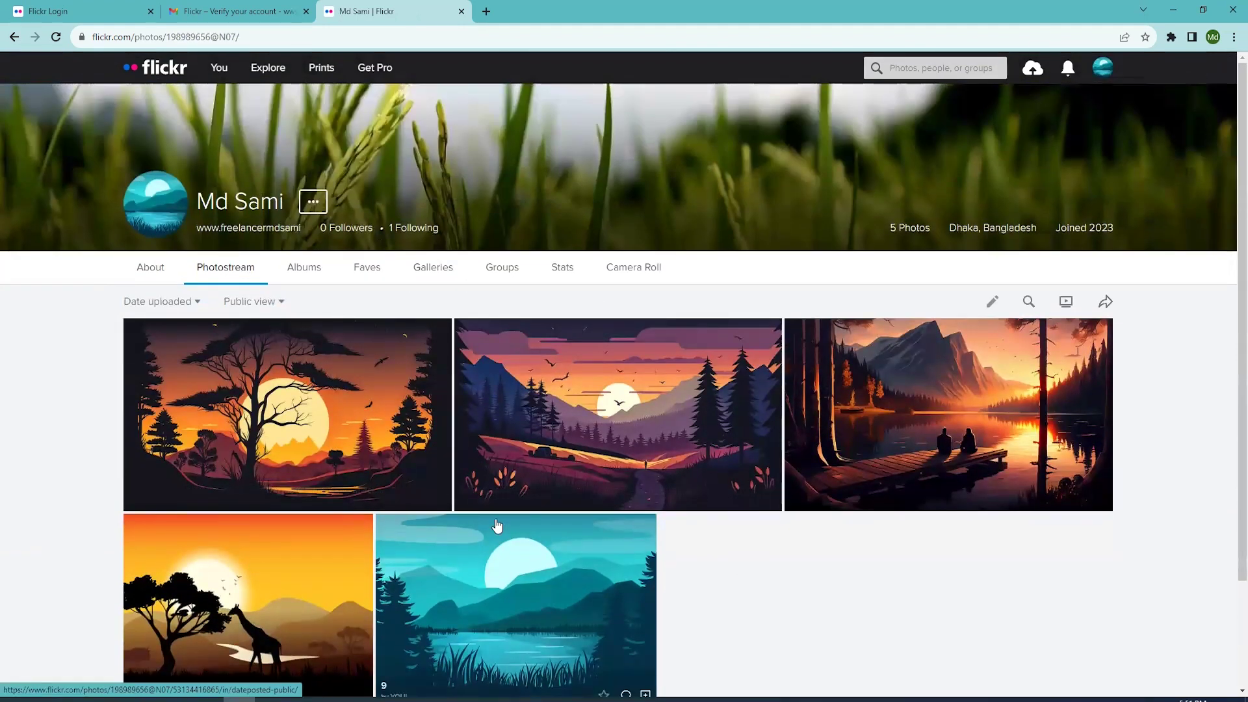
{"action": "left_click", "coordinate": [305, 268]}
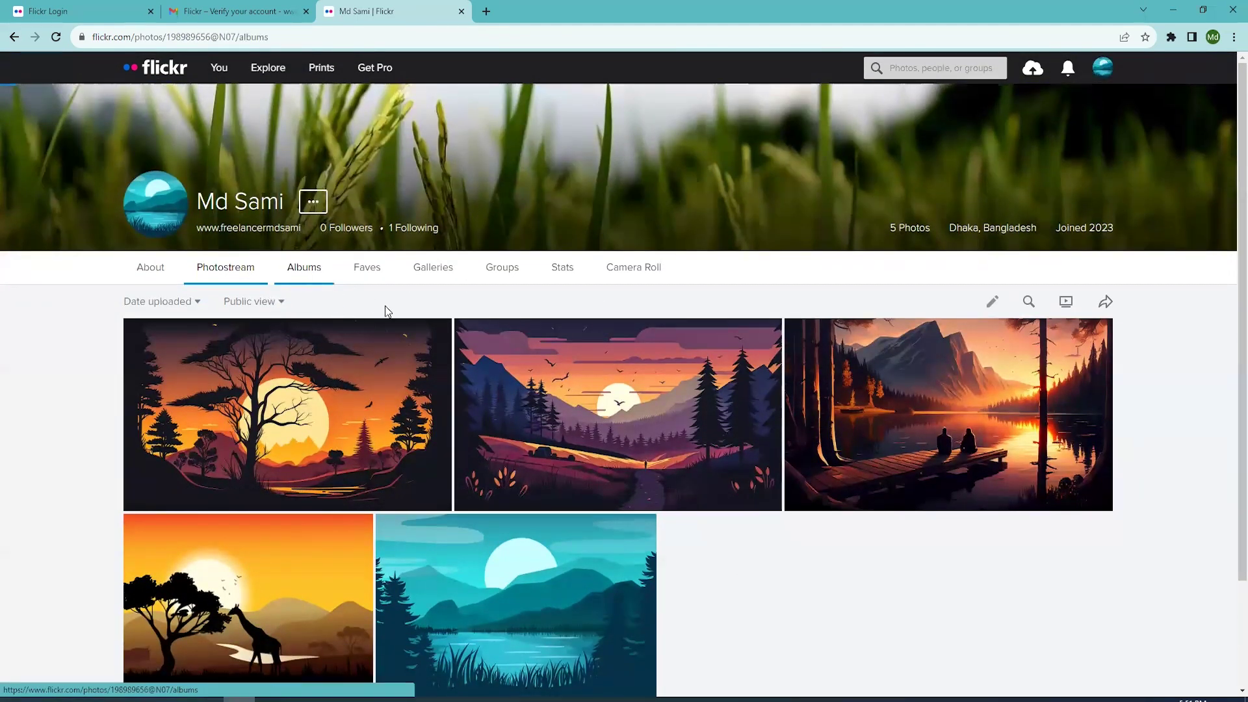
{"action": "left_click", "coordinate": [368, 273]}
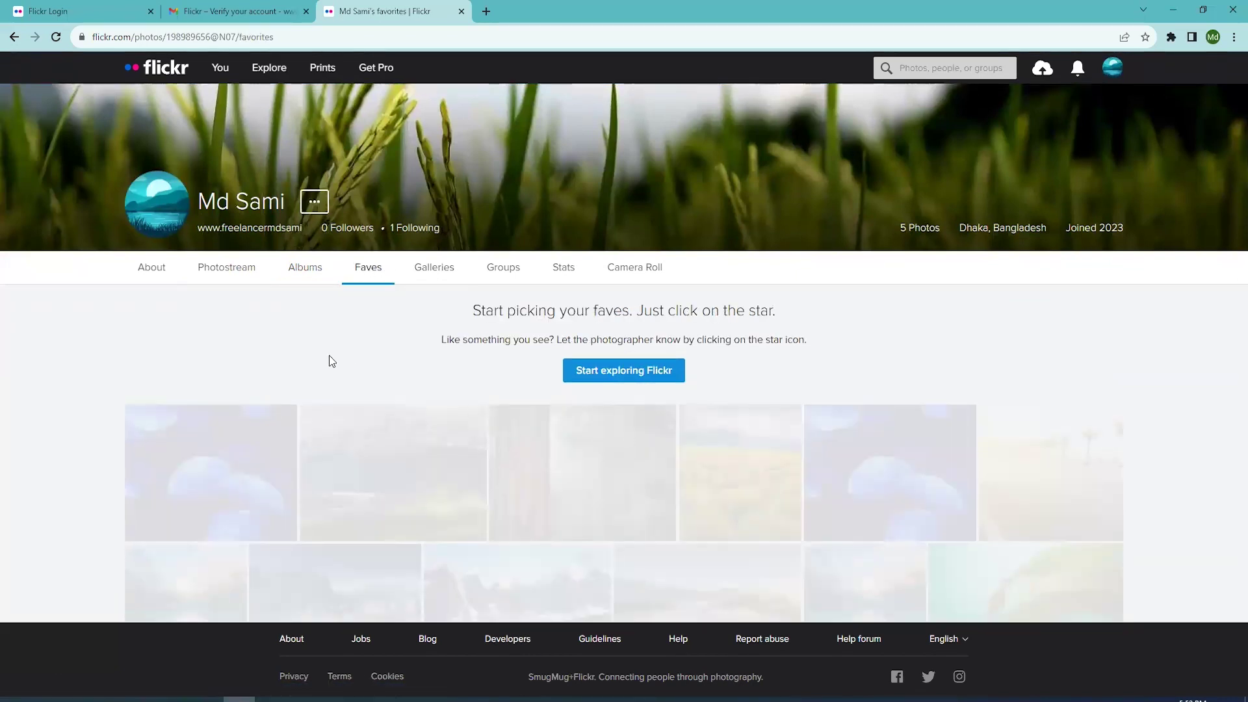
{"action": "left_click", "coordinate": [640, 373]}
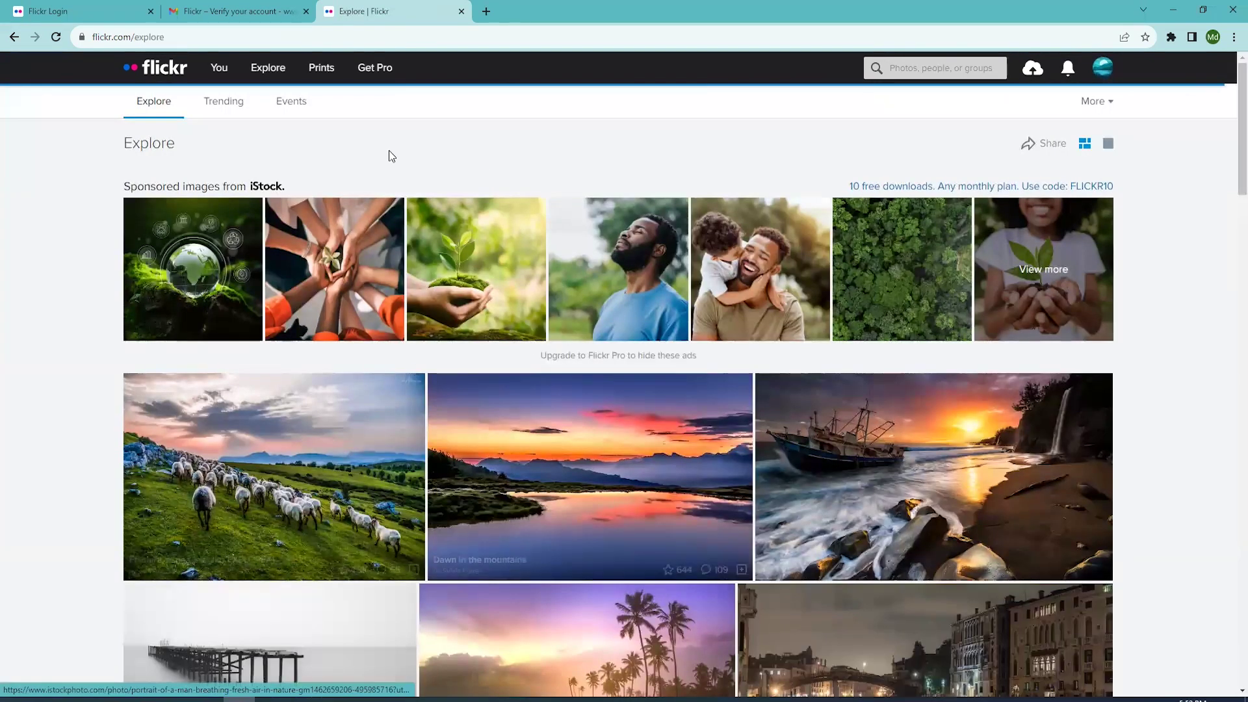
- Add the Dawn in the mountains photo to a newly created gallery and view Galleries
{"action": "scroll", "coordinate": [661, 450], "scroll_direction": "down", "scroll_amount": 2}
{"action": "scroll", "coordinate": [661, 451], "scroll_direction": "down", "scroll_amount": 2}
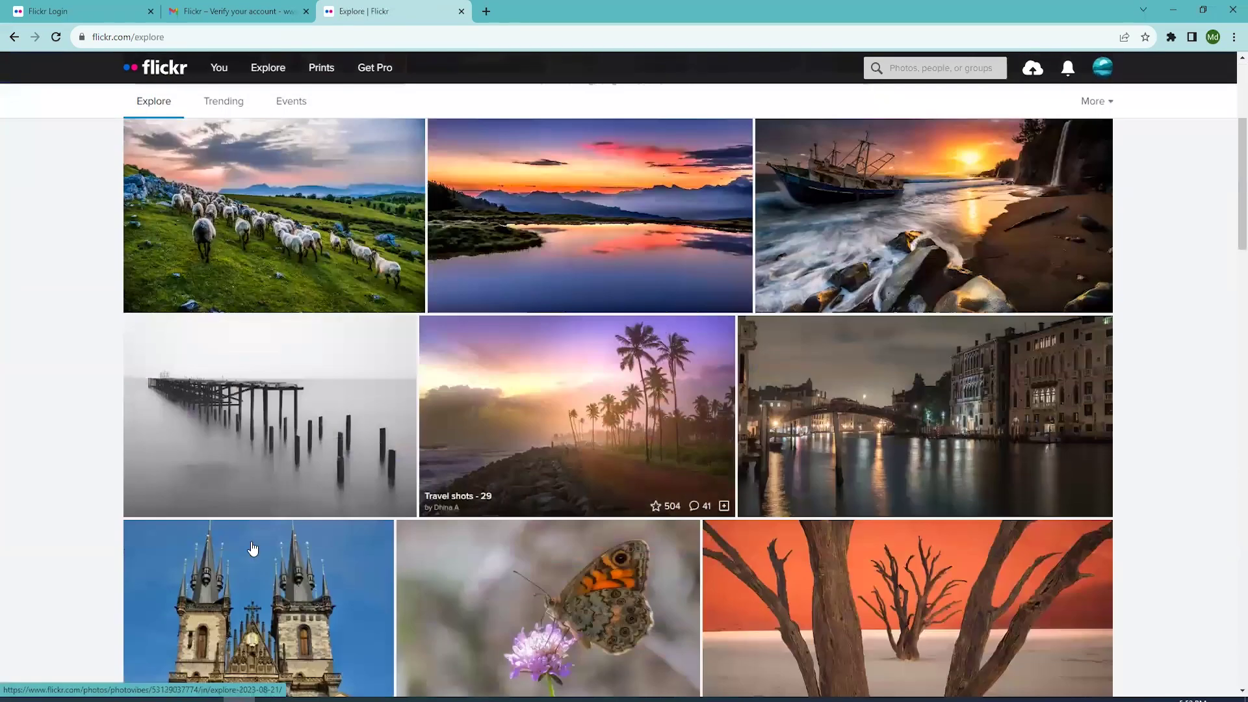
{"action": "left_click", "coordinate": [552, 275]}
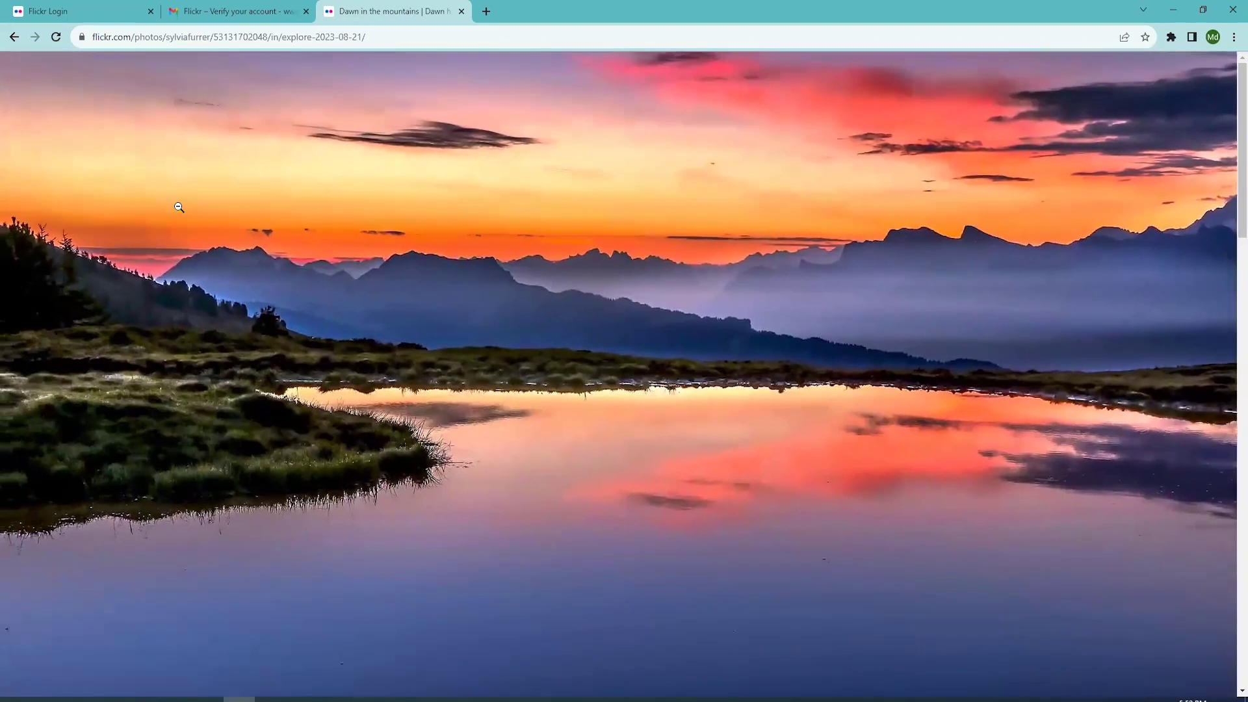
{"action": "key", "text": "alt+Left"}
{"action": "left_click", "coordinate": [741, 301]}
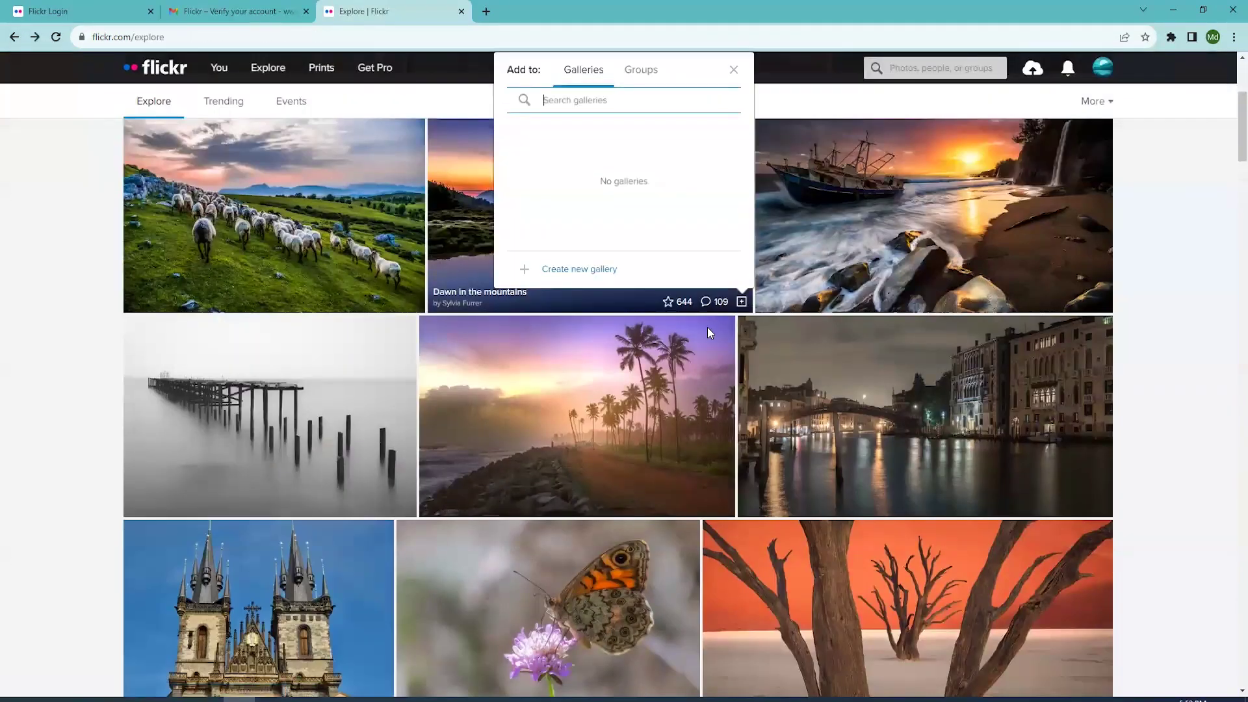
{"action": "left_click", "coordinate": [580, 276]}
{"action": "type", "text": "Bn"}
{"action": "left_click", "coordinate": [713, 266]}
{"action": "left_click", "coordinate": [214, 109]}
{"action": "left_click", "coordinate": [15, 41]}
{"action": "left_click", "coordinate": [15, 41]}
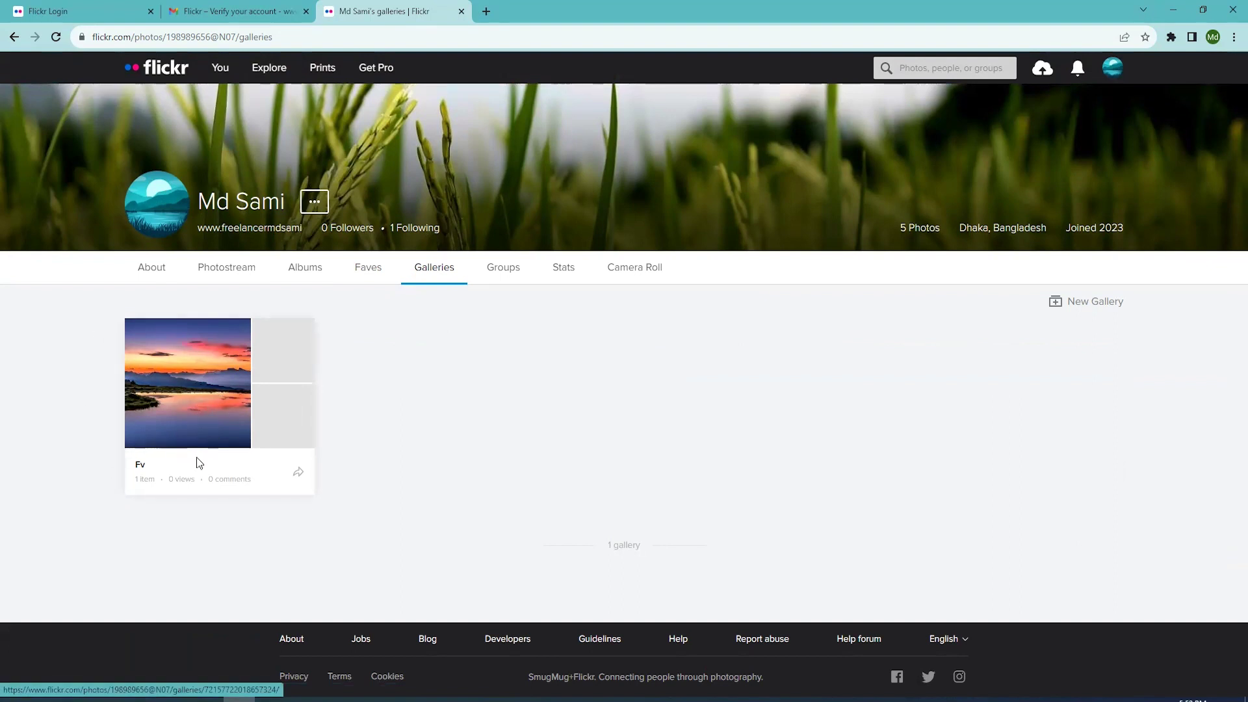
- Check the Fv gallery's single Dawn in the mountains photo, then go to the profile's About page
{"action": "left_click", "coordinate": [182, 379]}
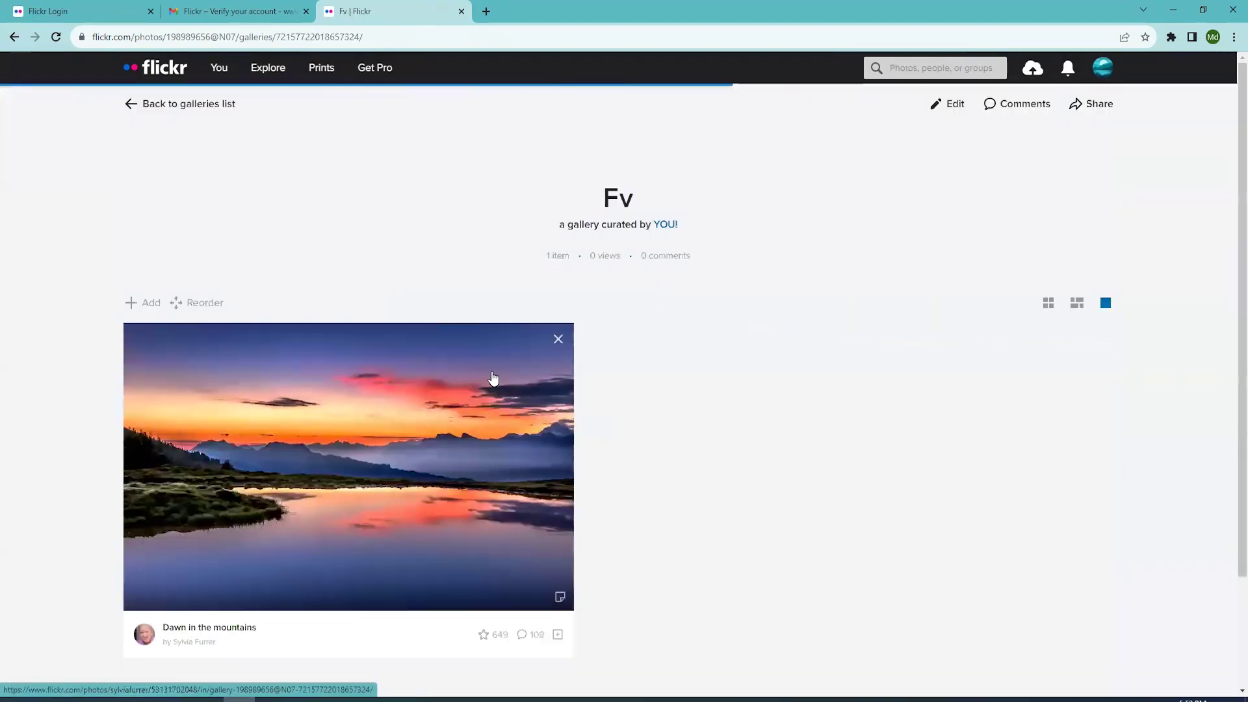
{"action": "left_click", "coordinate": [14, 36]}
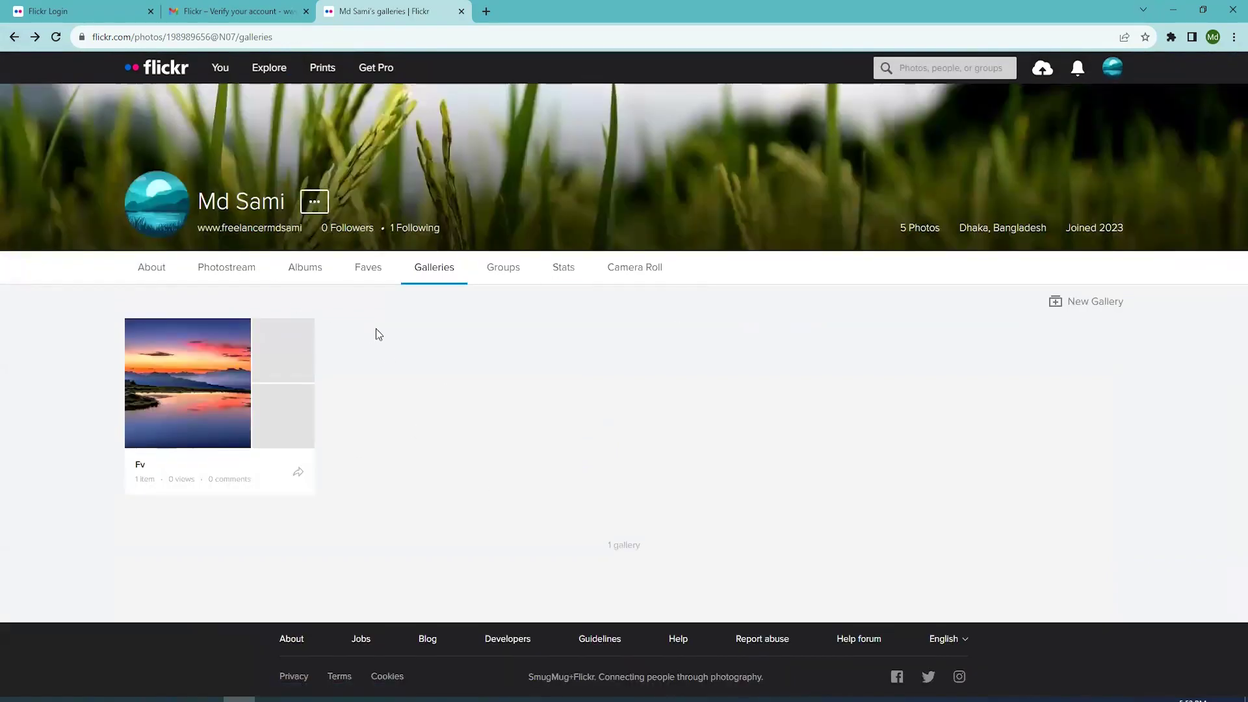
{"action": "left_click", "coordinate": [154, 272]}
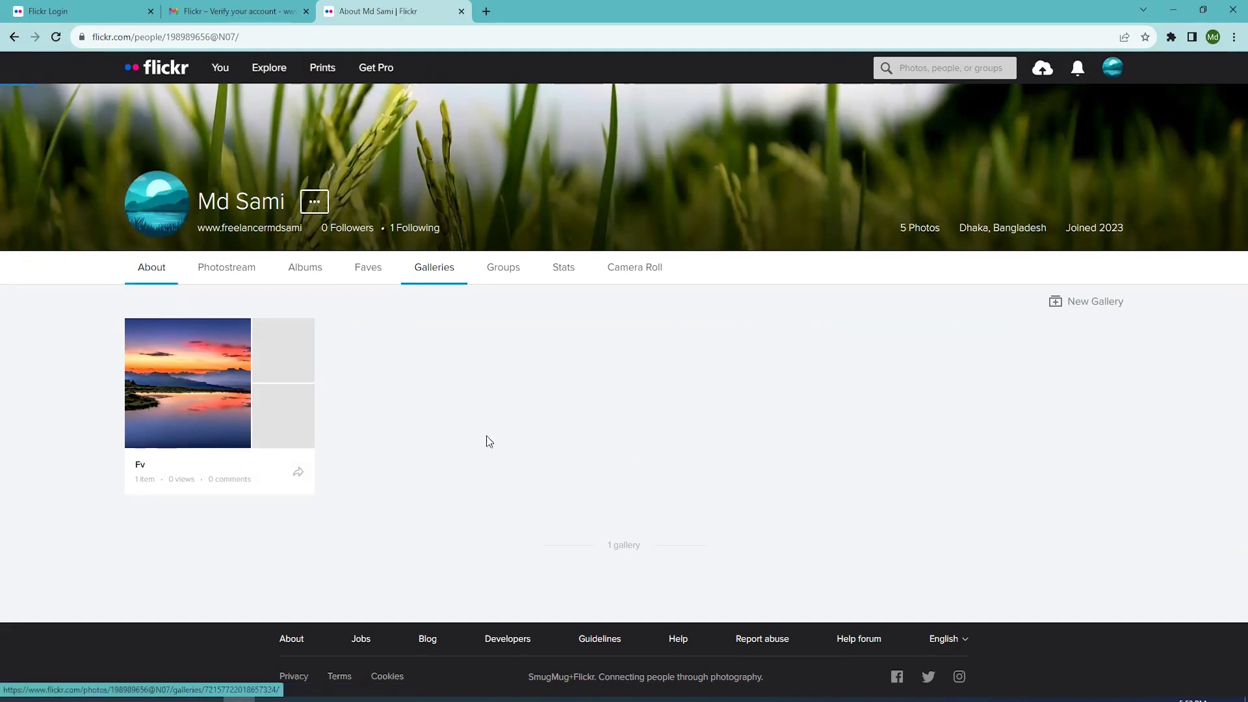
{"action": "scroll", "coordinate": [629, 479], "scroll_direction": "down", "scroll_amount": 3}
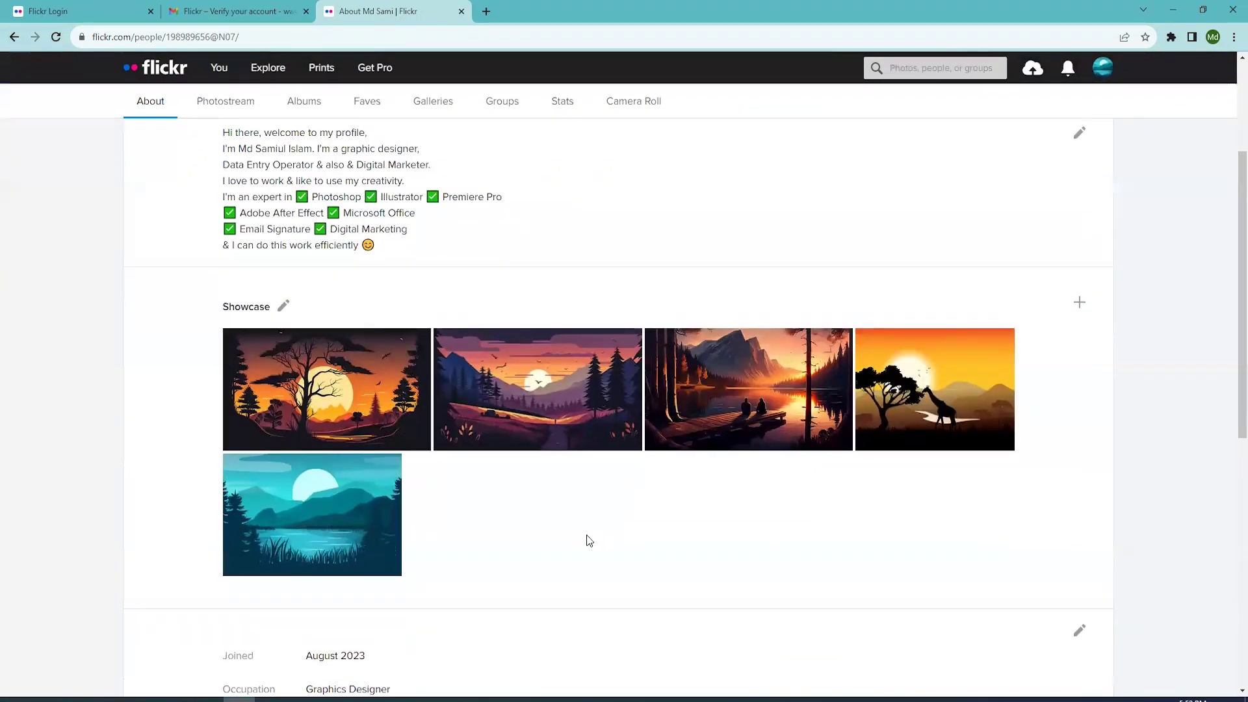
{"action": "scroll", "coordinate": [589, 541], "scroll_direction": "up", "scroll_amount": 3}
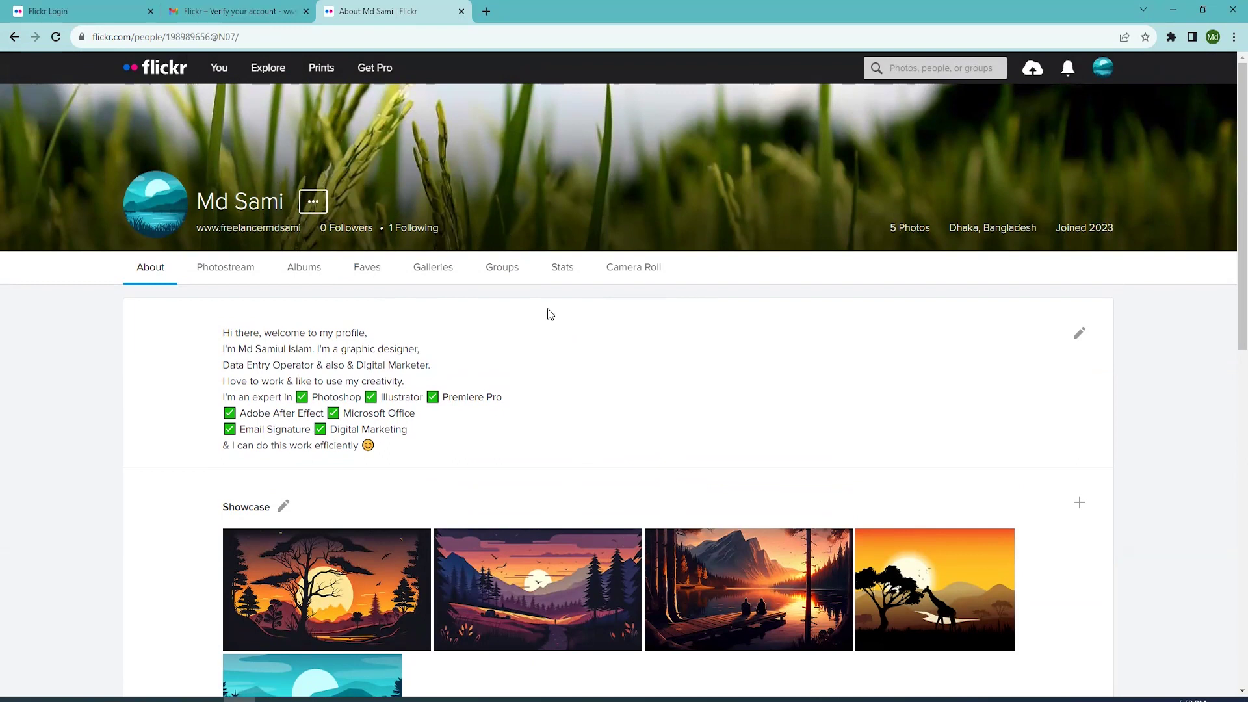
{"action": "scroll", "coordinate": [181, 480], "scroll_direction": "down", "scroll_amount": 6}
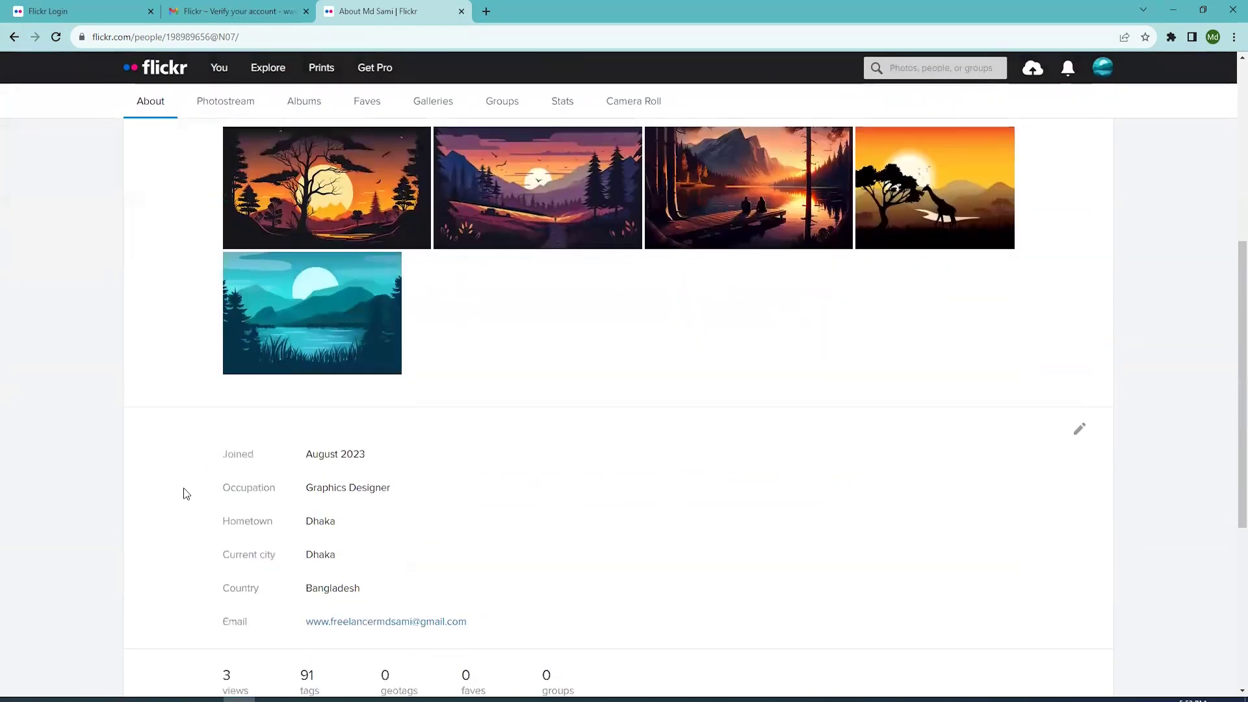
{"action": "scroll", "coordinate": [177, 483], "scroll_direction": "up", "scroll_amount": 5}
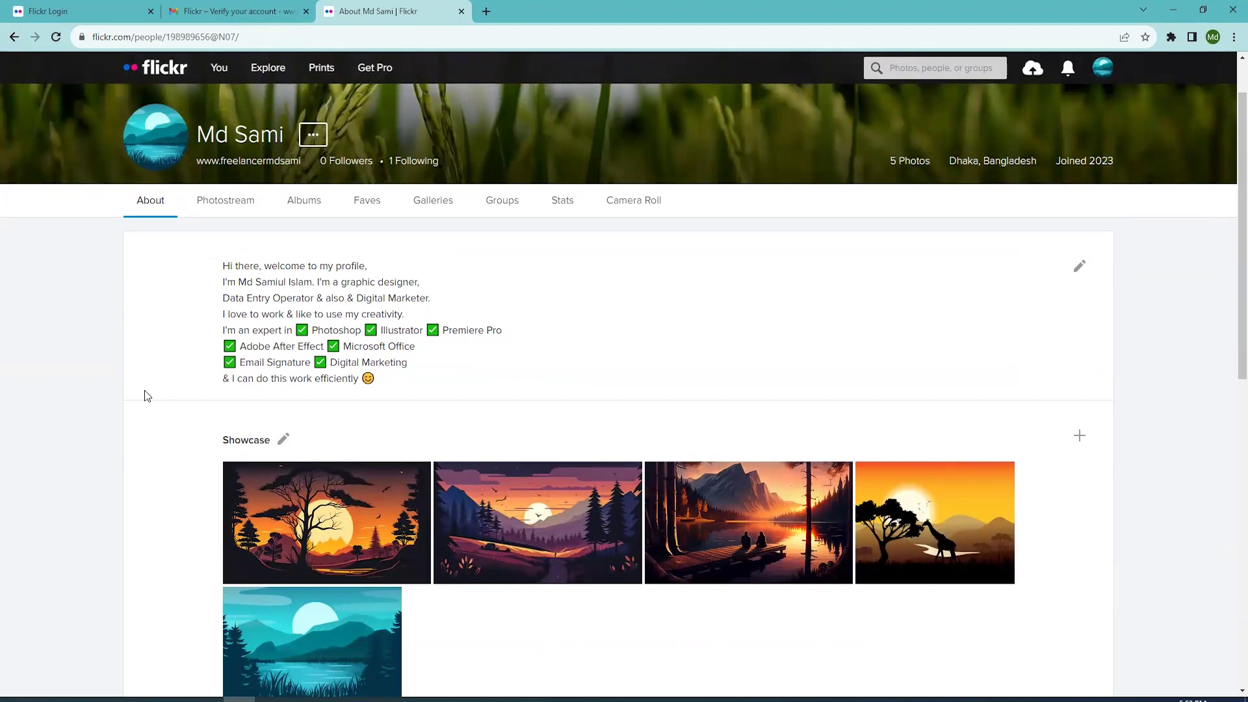
{"action": "scroll", "coordinate": [144, 390], "scroll_direction": "up", "scroll_amount": 1}
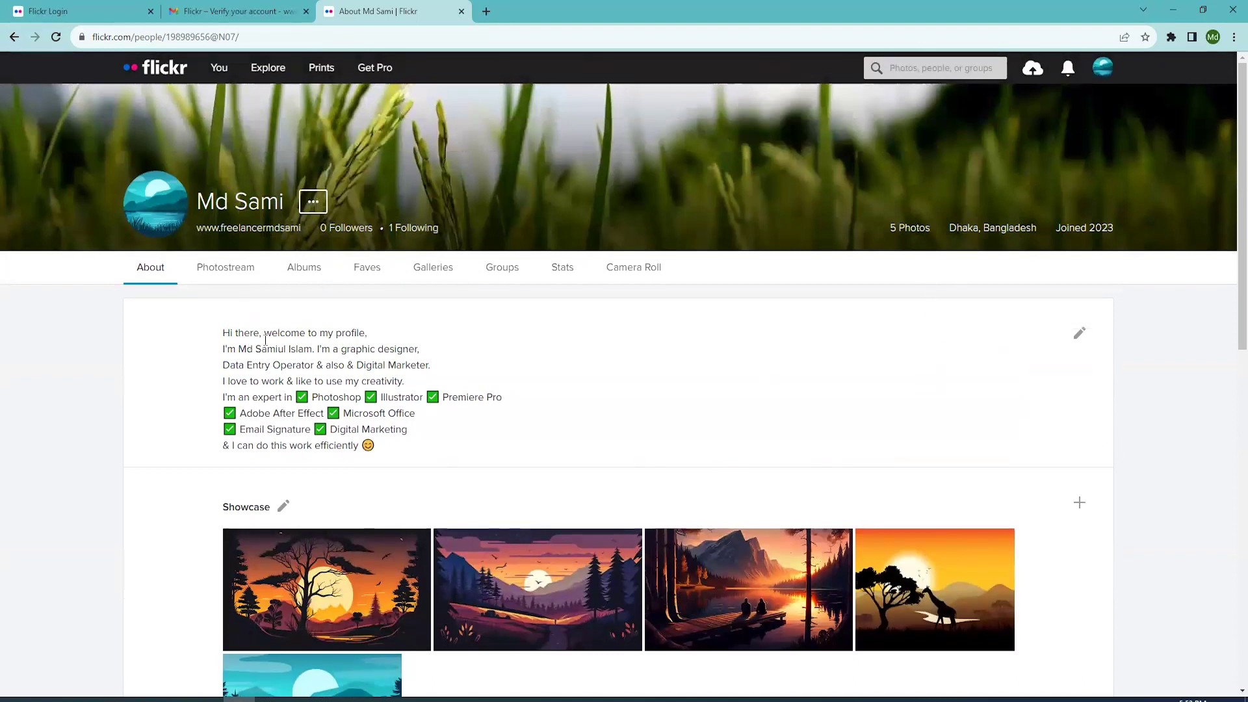
{"action": "scroll", "coordinate": [42, 494], "scroll_direction": "down", "scroll_amount": 3}
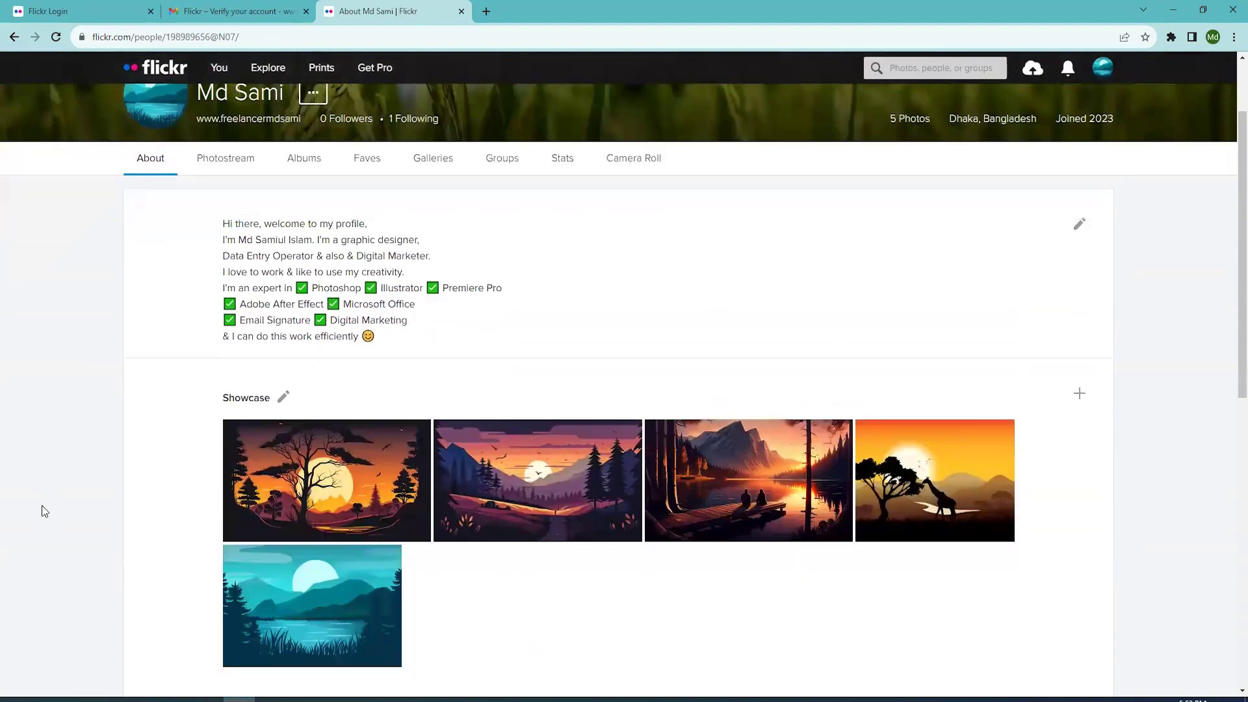
{"action": "scroll", "coordinate": [41, 505], "scroll_direction": "down", "scroll_amount": 3}
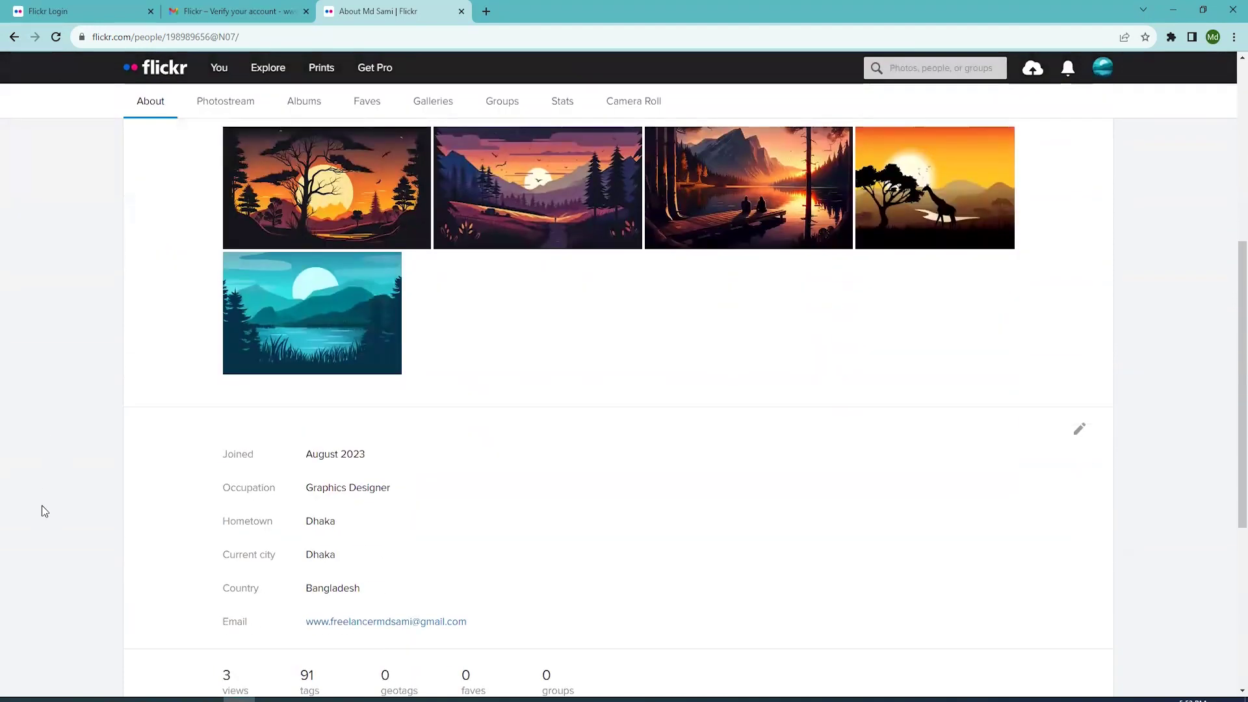
{"action": "scroll", "coordinate": [41, 505], "scroll_direction": "down", "scroll_amount": 5}
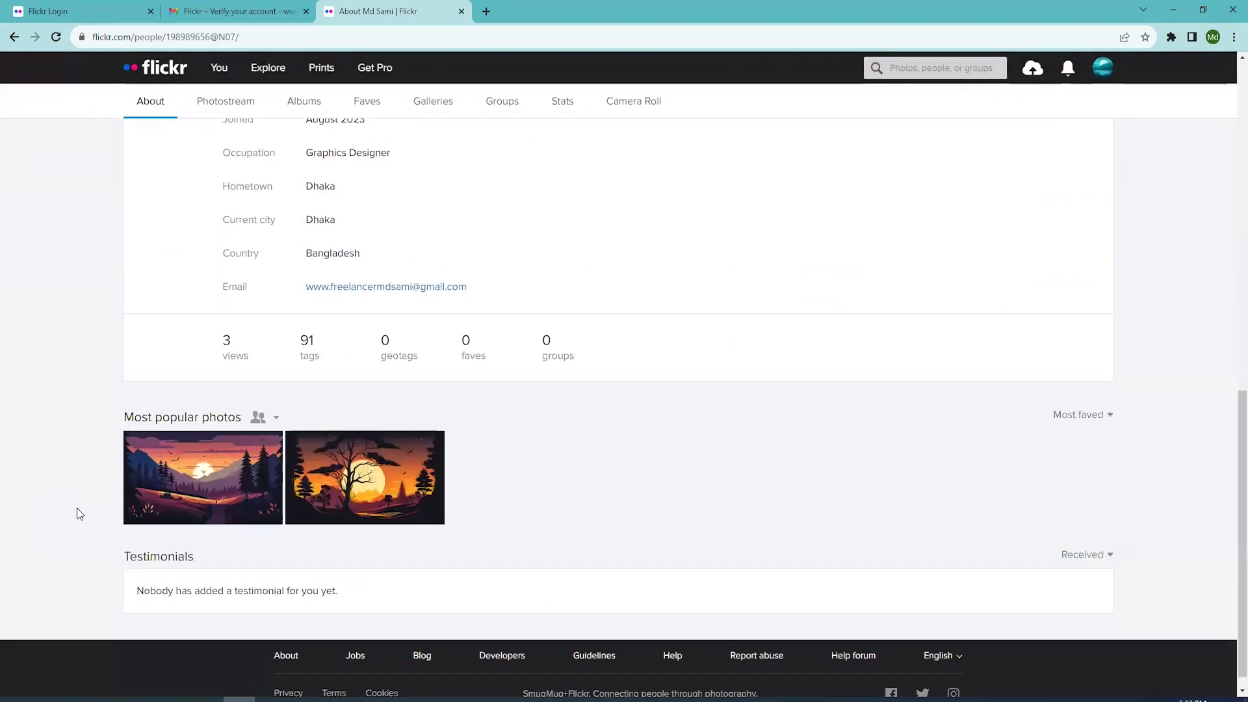
{"action": "scroll", "coordinate": [76, 508], "scroll_direction": "up", "scroll_amount": 10}
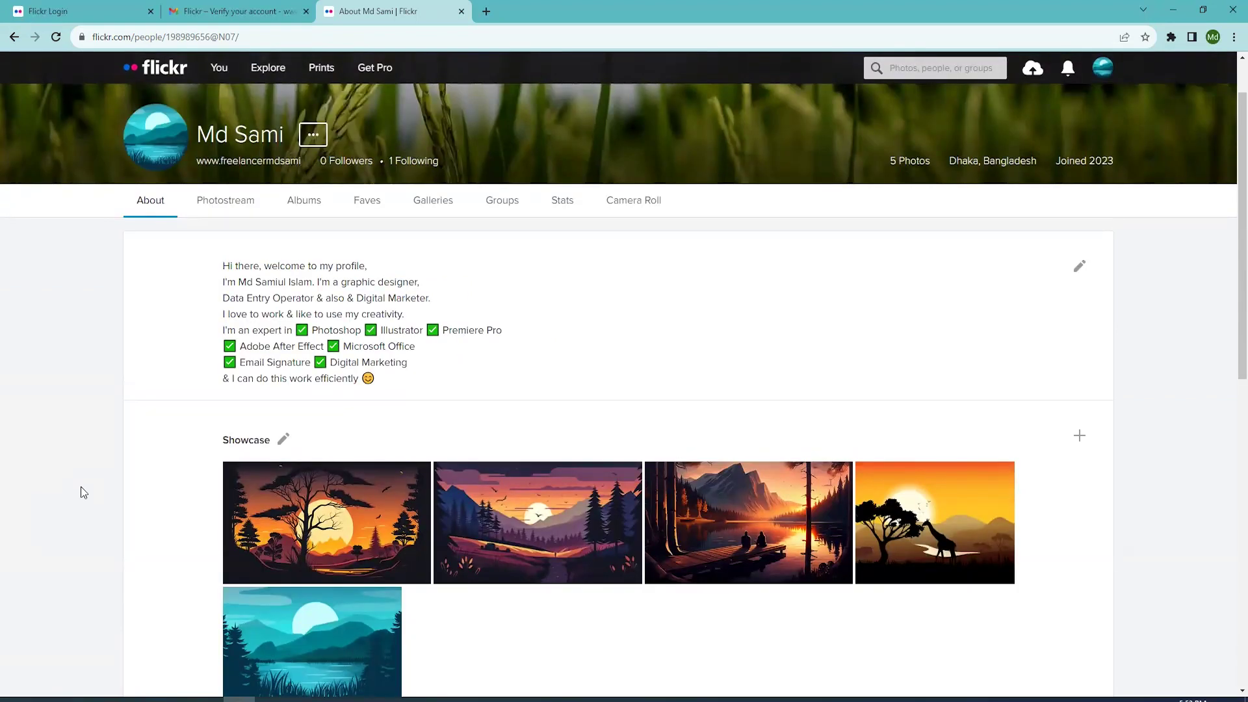
{"action": "scroll", "coordinate": [234, 130], "scroll_direction": "up", "scroll_amount": 1}
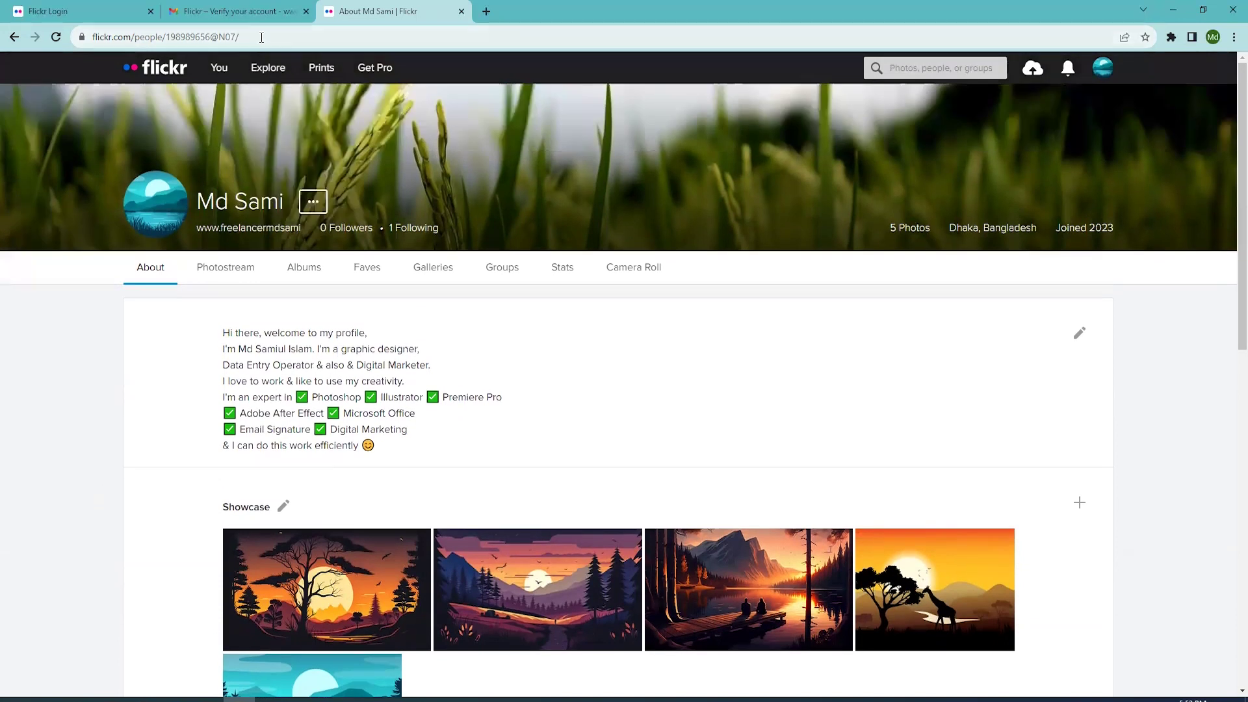
- Copy the Flickr profile About page URL from the address bar, then start a new browser tab
{"action": "left_click_drag", "start_coordinate": [262, 37], "coordinate": [315, 37]}
{"action": "key", "text": "ctrl+a"}
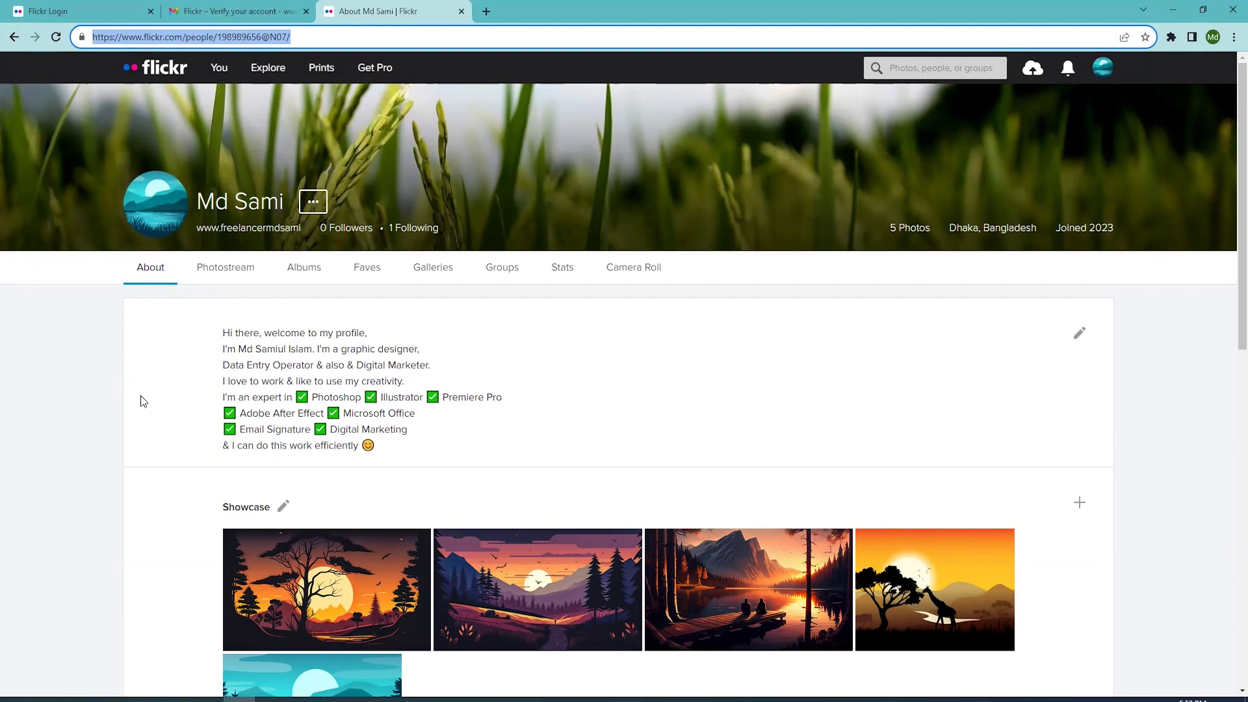
{"action": "left_click", "coordinate": [94, 411]}
{"action": "left_click_drag", "start_coordinate": [287, 37], "coordinate": [357, 33]}
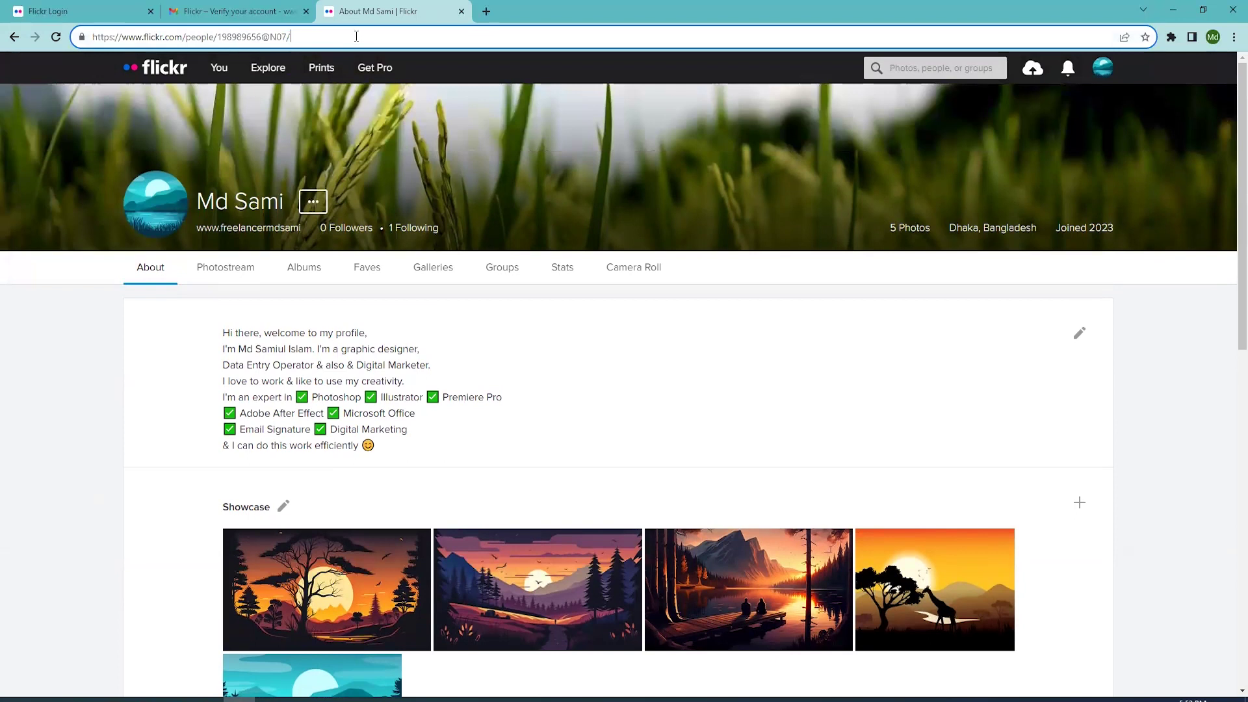
{"action": "key", "text": "ctrl+a"}
{"action": "key", "text": "ctrl+c"}
{"action": "mouse_move", "coordinate": [291, 68]}
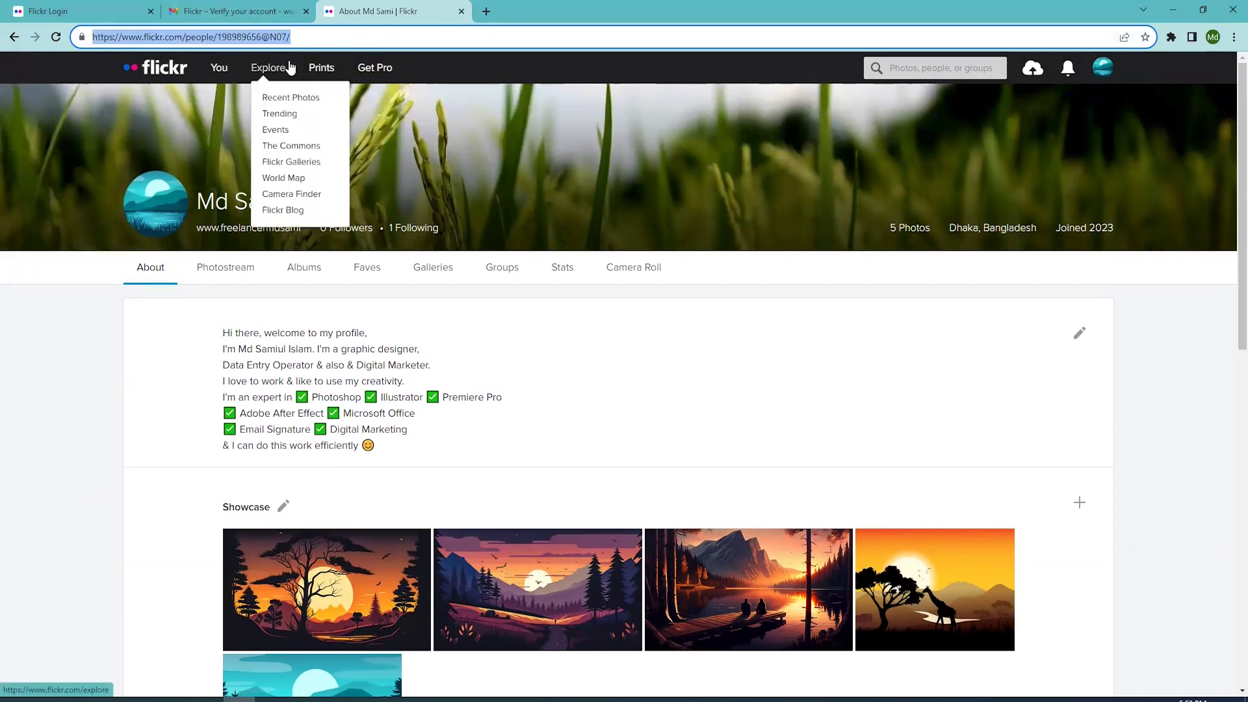
{"action": "key", "text": "ctrl+t"}
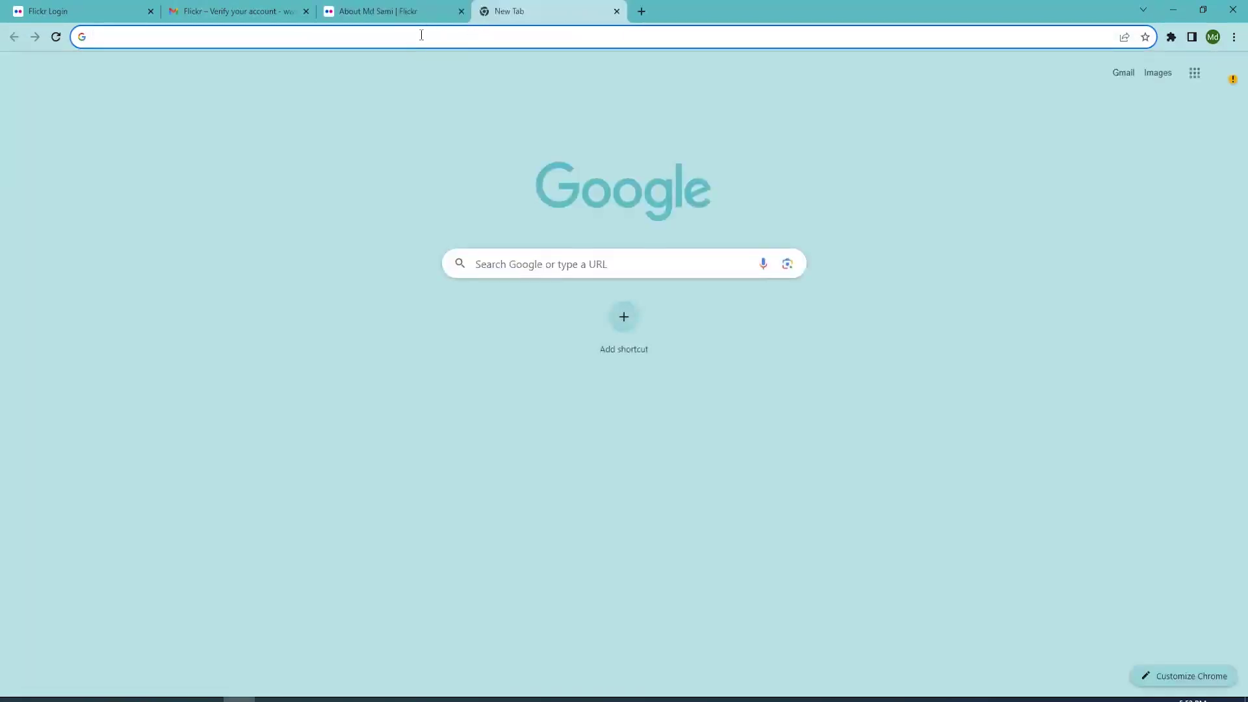
- Search the web for 'short url' in the new tab
{"action": "left_click", "coordinate": [421, 35]}
{"action": "type", "text": "short"}
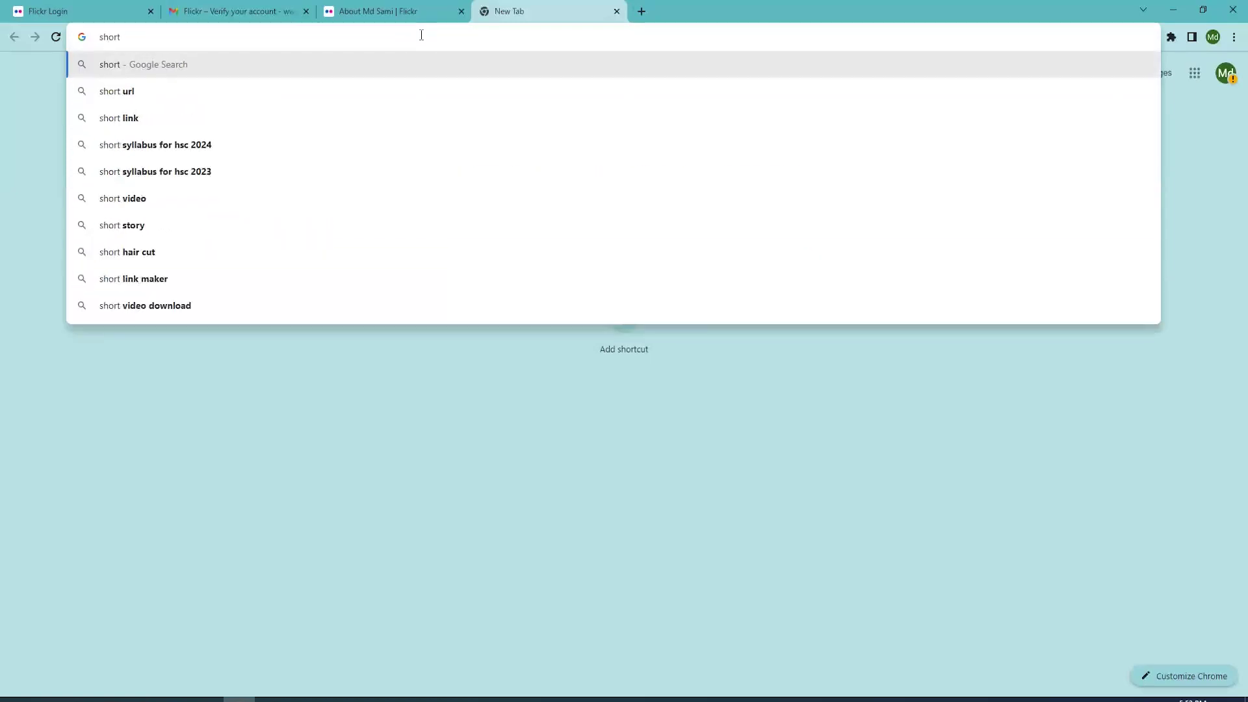
{"action": "key", "text": "Down"}
{"action": "key", "text": "Return"}
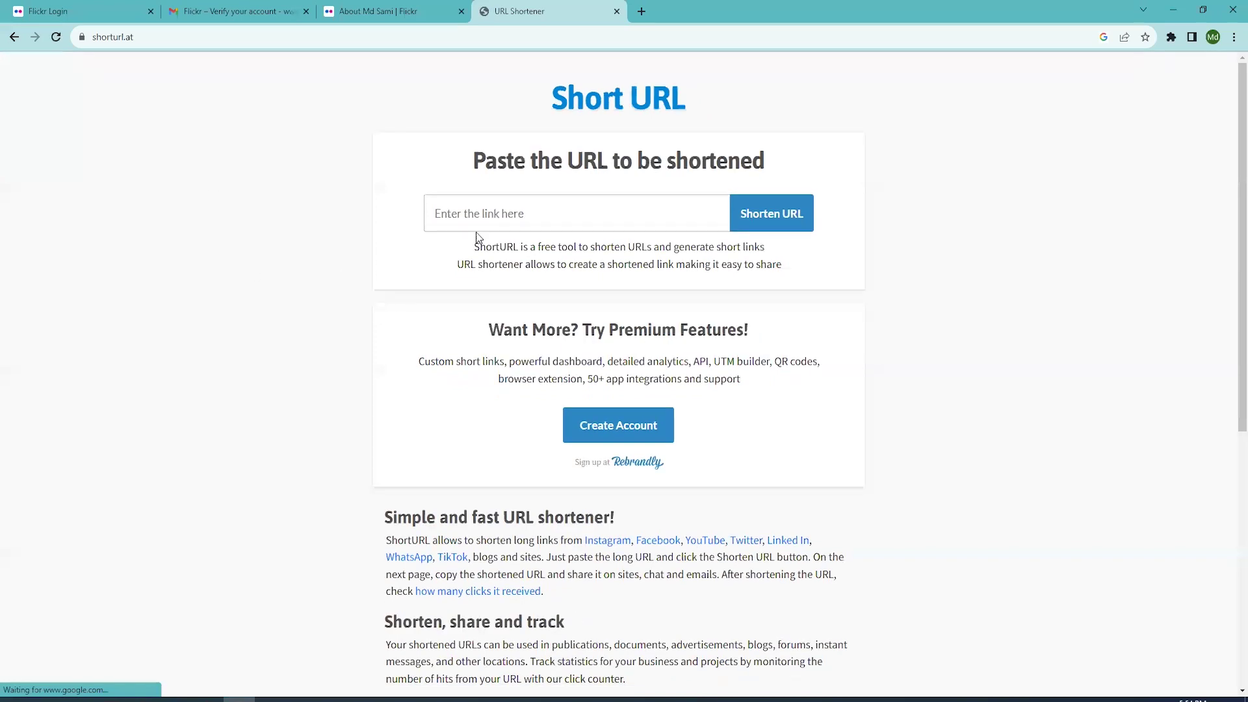
- Shorten the pasted Flickr profile address on rb.gy to rb.gy/x8331 and copy it
{"action": "left_click", "coordinate": [368, 6]}
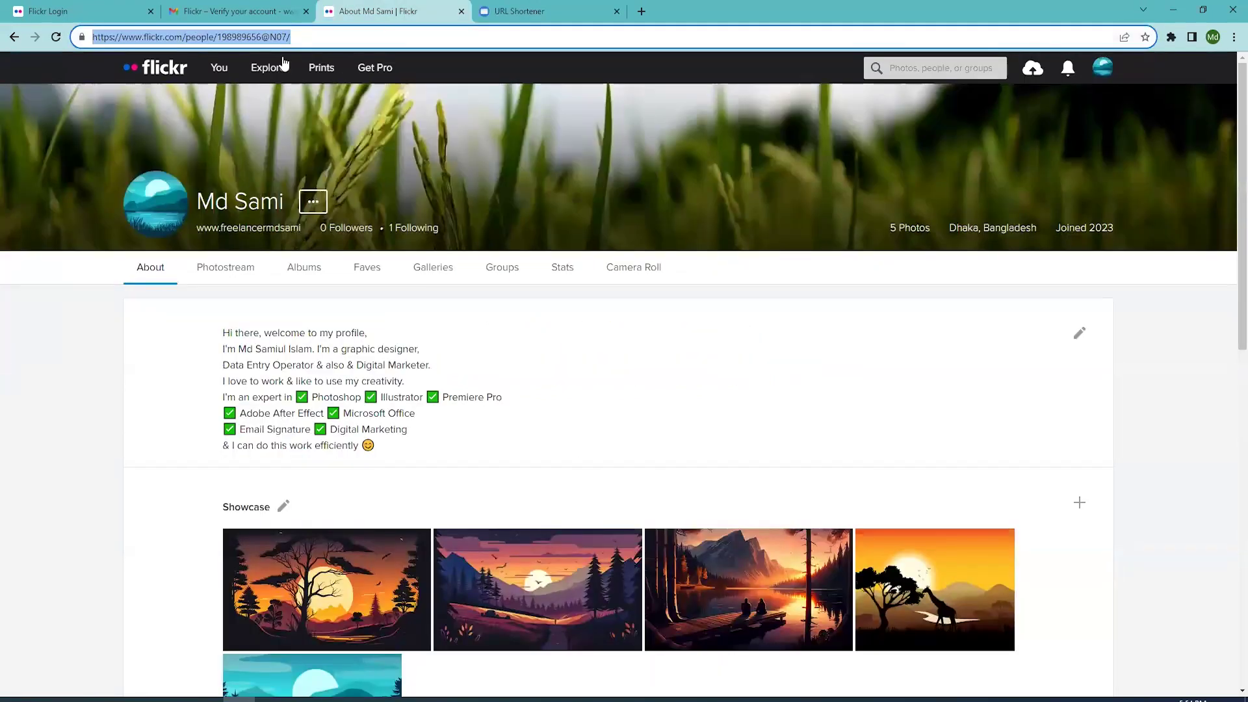
{"action": "left_click", "coordinate": [513, 13]}
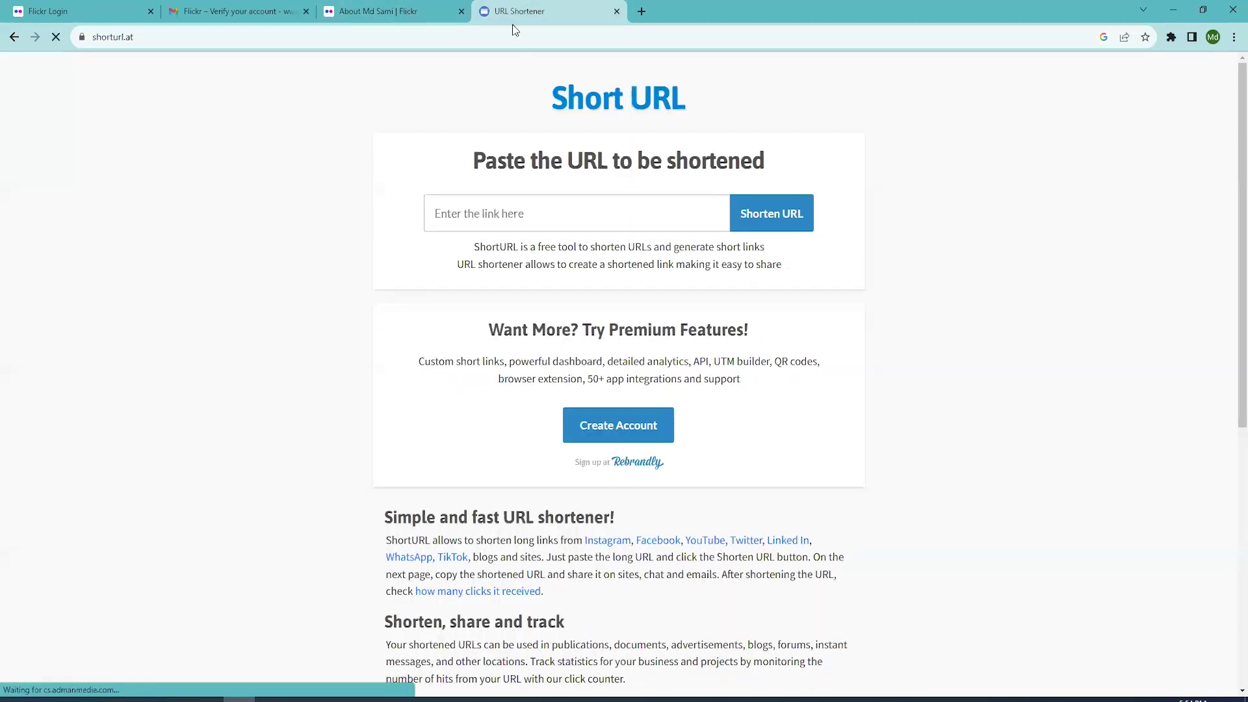
{"action": "left_click", "coordinate": [483, 215]}
{"action": "key", "text": "ctrl+v"}
{"action": "left_click", "coordinate": [772, 217]}
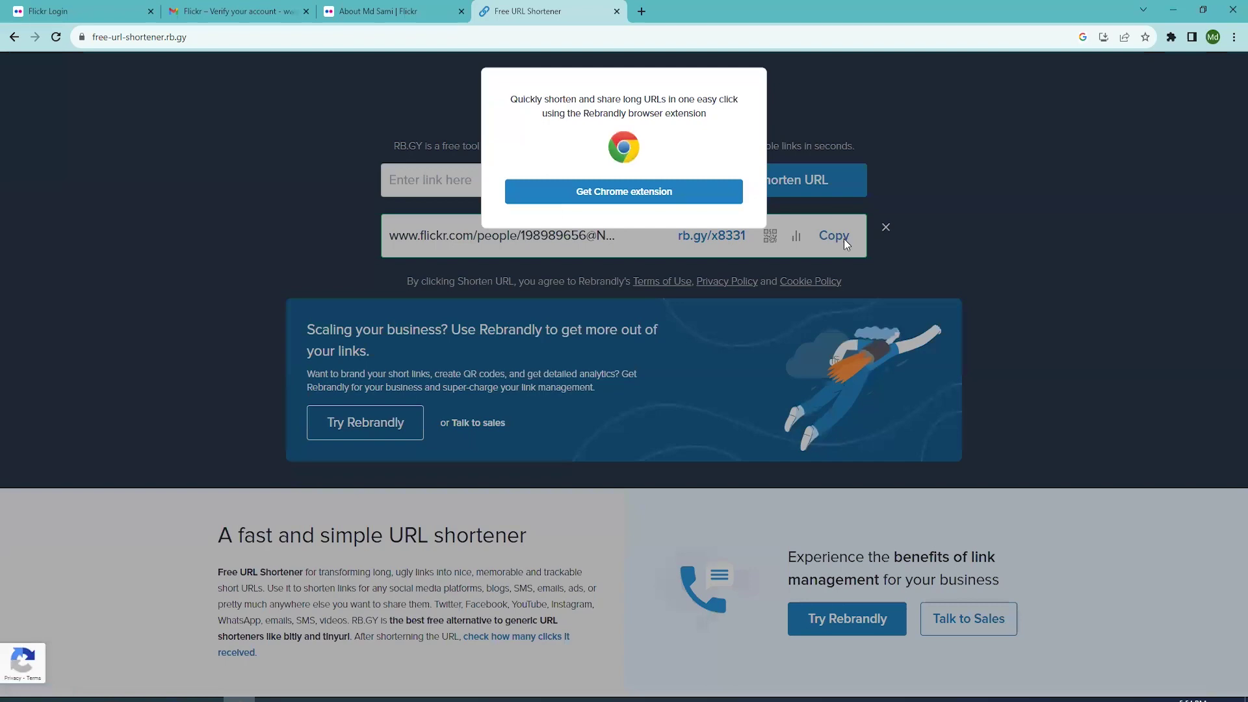
{"action": "left_click", "coordinate": [844, 239]}
{"action": "left_click", "coordinate": [833, 237]}
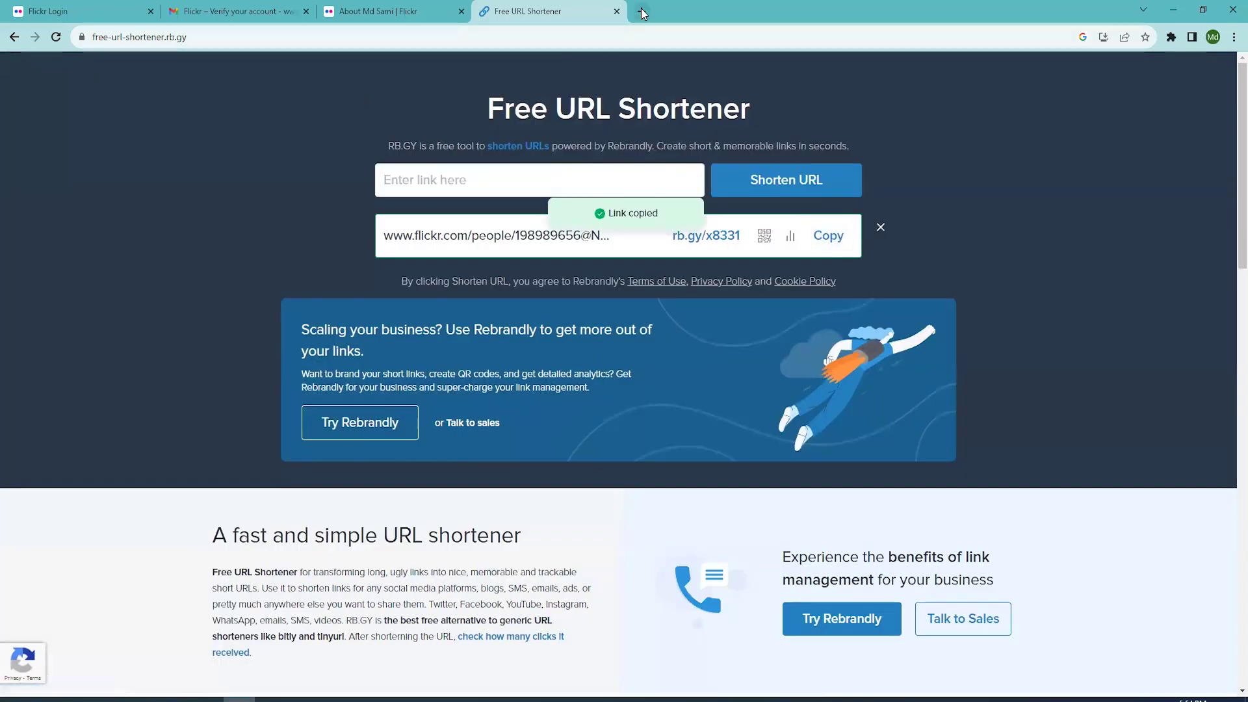
- Test the rb.gy/x8331 short link in a new tab, confirm it reaches the About page, then close the tab
{"action": "left_click", "coordinate": [643, 13]}
{"action": "left_click", "coordinate": [571, 32]}
{"action": "key", "text": "ctrl+v"}
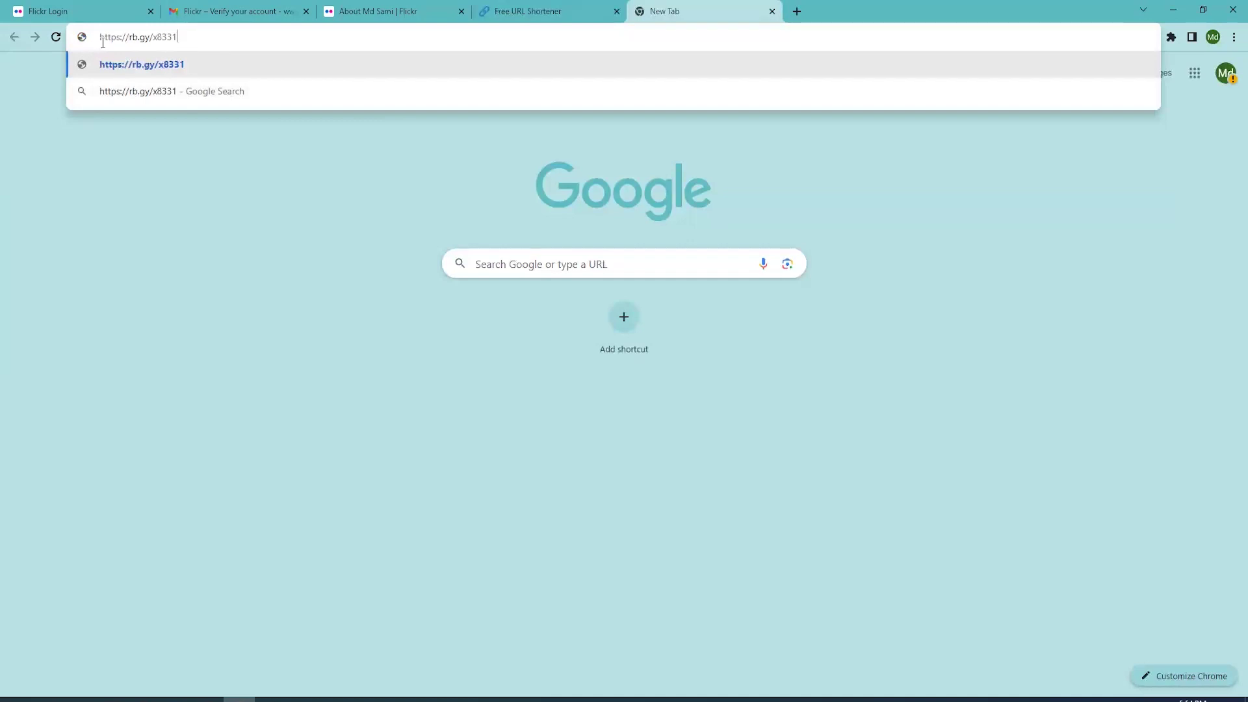
{"action": "left_click", "coordinate": [203, 67]}
{"action": "left_click", "coordinate": [772, 11]}
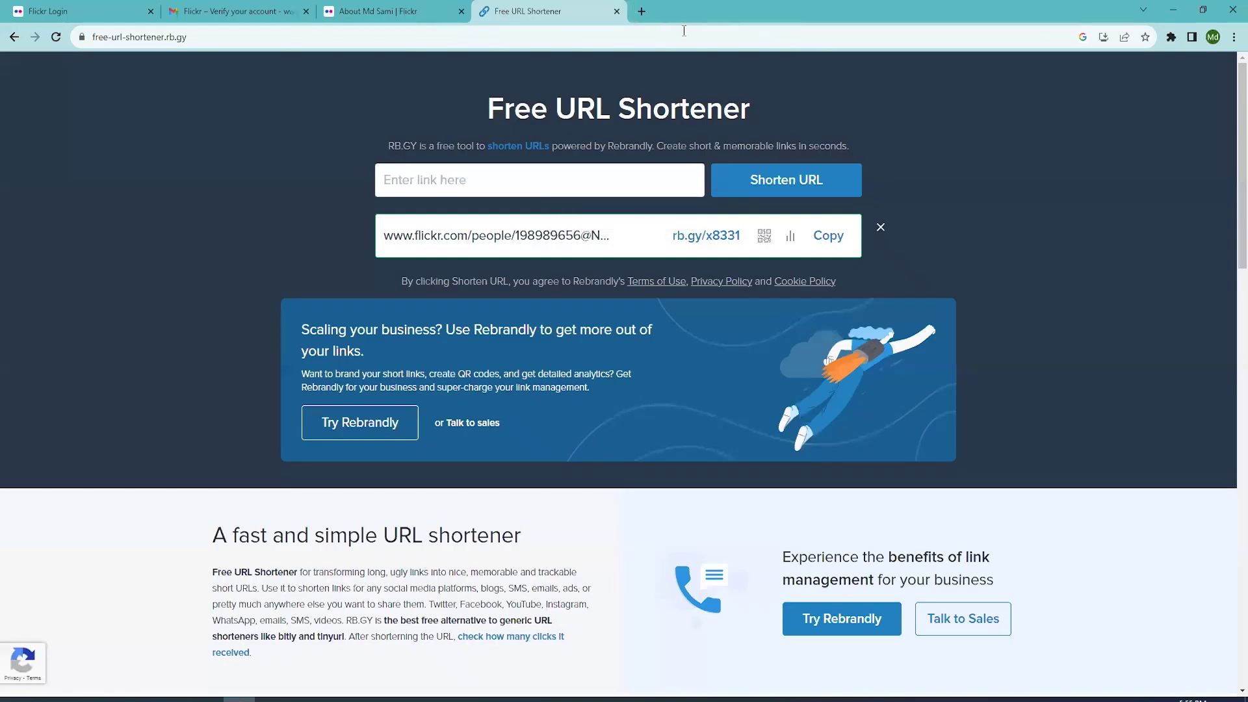